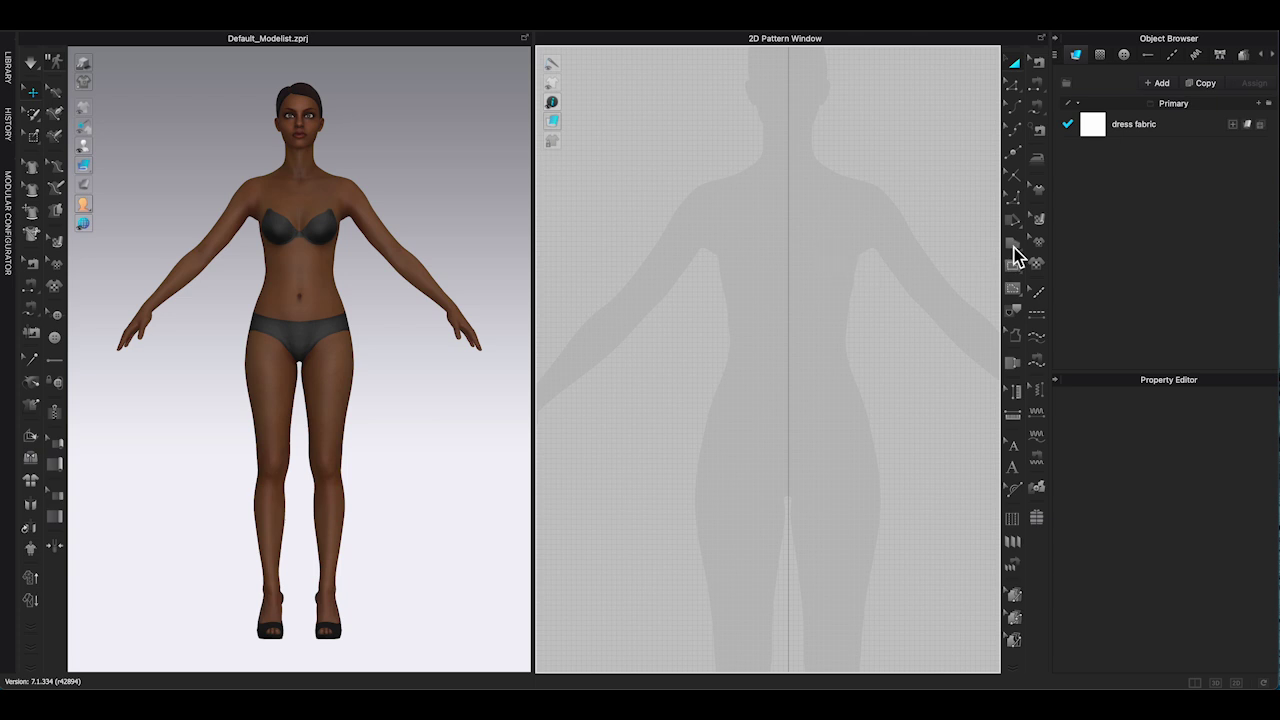
Draw the left half of the front dress pattern over the avatar silhouette, with a strap, scooped neckline, curved armhole and shaped side seam
{"action": "scroll", "coordinate": [707, 166], "scroll_direction": "down", "scroll_amount": 4}
{"action": "middle_click_drag", "start_coordinate": [707, 166], "coordinate": [660, 127]}
{"action": "scroll", "coordinate": [627, 134], "scroll_direction": "down", "scroll_amount": 1}
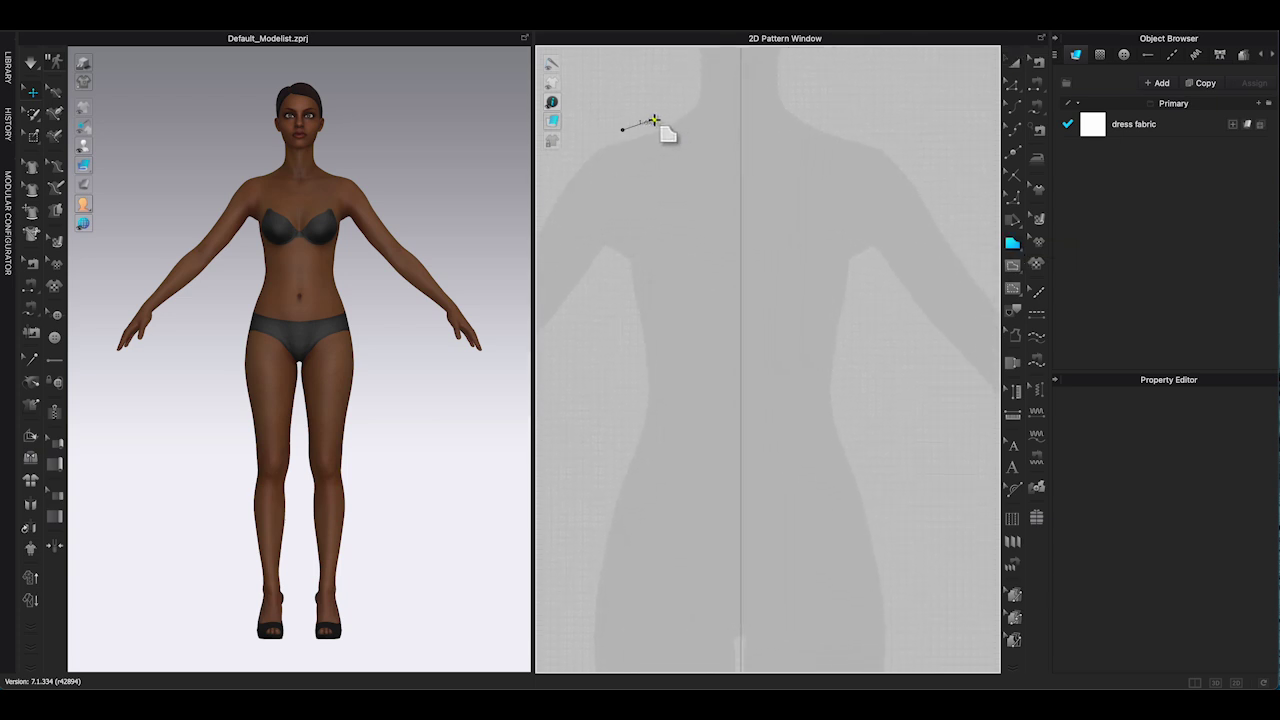
{"action": "left_click_drag", "start_coordinate": [738, 253], "coordinate": [822, 257]}
{"action": "scroll", "coordinate": [760, 366], "scroll_direction": "up", "scroll_amount": 5}
{"action": "middle_click_drag", "start_coordinate": [760, 366], "coordinate": [766, 178]}
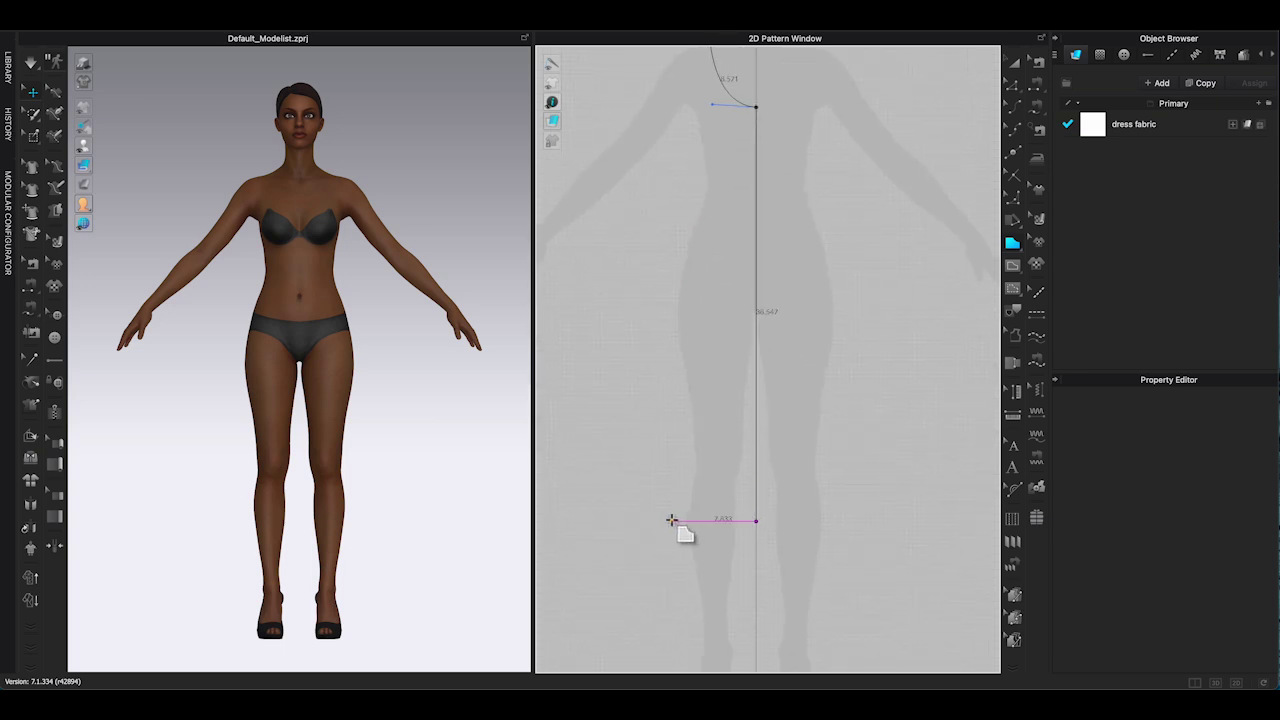
{"action": "left_click_drag", "start_coordinate": [694, 199], "coordinate": [709, 162]}
{"action": "middle_click_drag", "start_coordinate": [719, 167], "coordinate": [680, 322]}
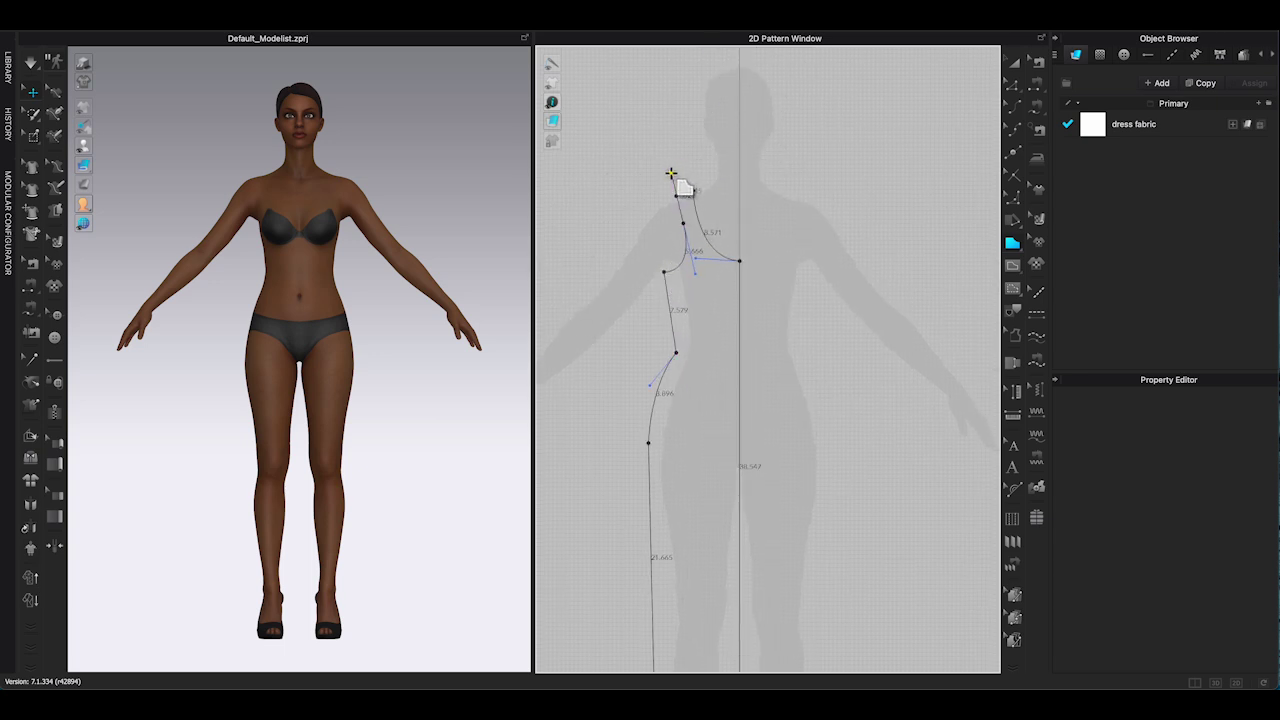
{"action": "left_click", "coordinate": [676, 196]}
Adjust the outline points of the half front so the side seam curves smoothly through the waist
{"action": "left_click", "coordinate": [1013, 85]}
{"action": "middle_click_drag", "start_coordinate": [734, 368], "coordinate": [731, 284]}
{"action": "left_click", "coordinate": [661, 195]}
{"action": "left_click", "coordinate": [811, 249]}
{"action": "left_click", "coordinate": [667, 262]}
{"action": "left_click_drag", "start_coordinate": [634, 243], "coordinate": [676, 288]}
{"action": "right_click", "coordinate": [661, 280]}
{"action": "left_click", "coordinate": [700, 311]}
{"action": "scroll", "coordinate": [666, 106], "scroll_direction": "up", "scroll_amount": 4}
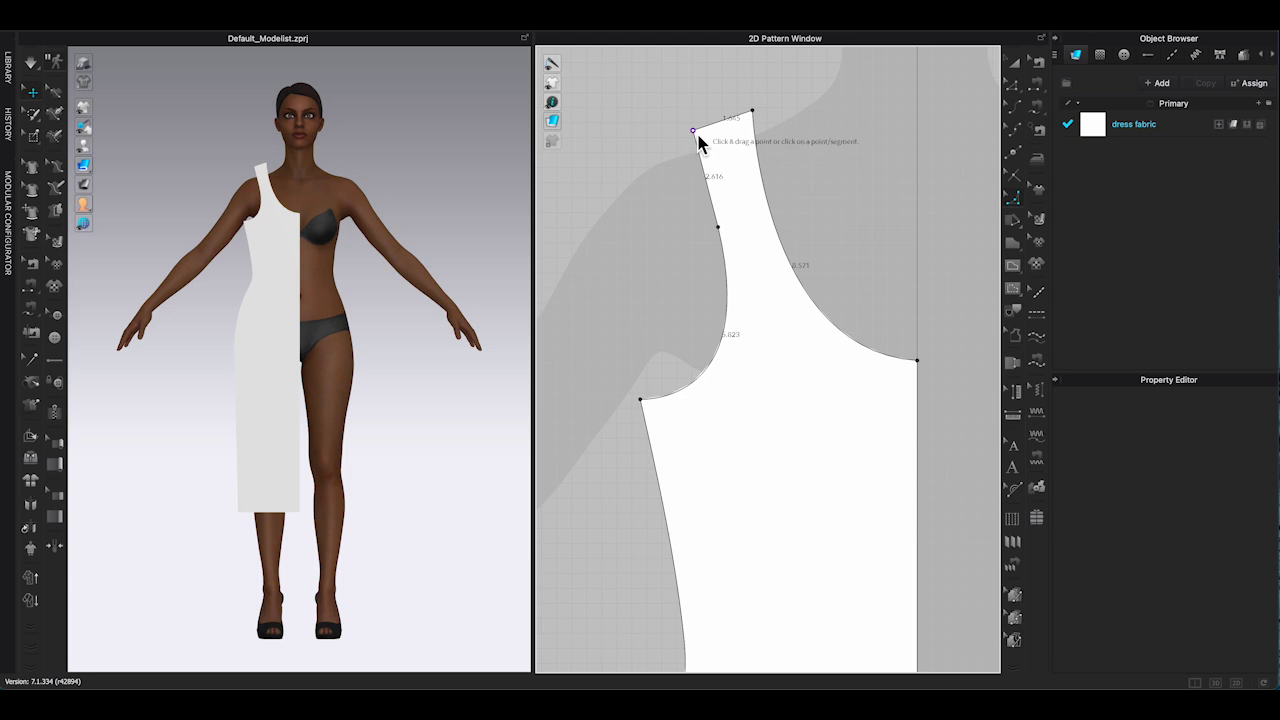
Refine the half front's armhole into one continuous curve up to the strap and lower the inner strap point slightly
{"action": "left_click", "coordinate": [726, 345]}
{"action": "left_click", "coordinate": [1013, 85]}
{"action": "left_click_drag", "start_coordinate": [752, 110], "coordinate": [752, 113]}
{"action": "left_click", "coordinate": [866, 362]}
{"action": "scroll", "coordinate": [930, 236], "scroll_direction": "down", "scroll_amount": 4}
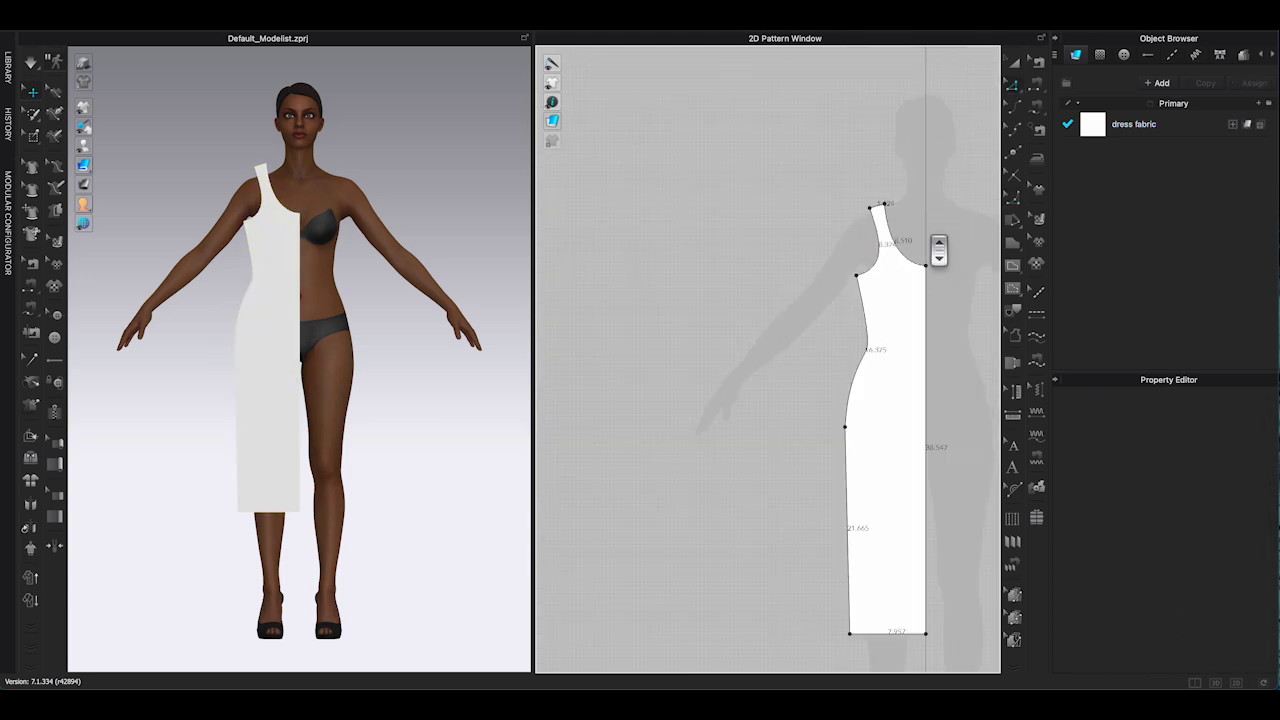
Copy the half front pattern and paste the duplicate level with it, about 23 in to its right
{"action": "middle_click_drag", "start_coordinate": [939, 250], "coordinate": [694, 217]}
{"action": "scroll", "coordinate": [694, 217], "scroll_direction": "down", "scroll_amount": 1}
{"action": "left_click", "coordinate": [1014, 63]}
{"action": "left_click", "coordinate": [653, 361]}
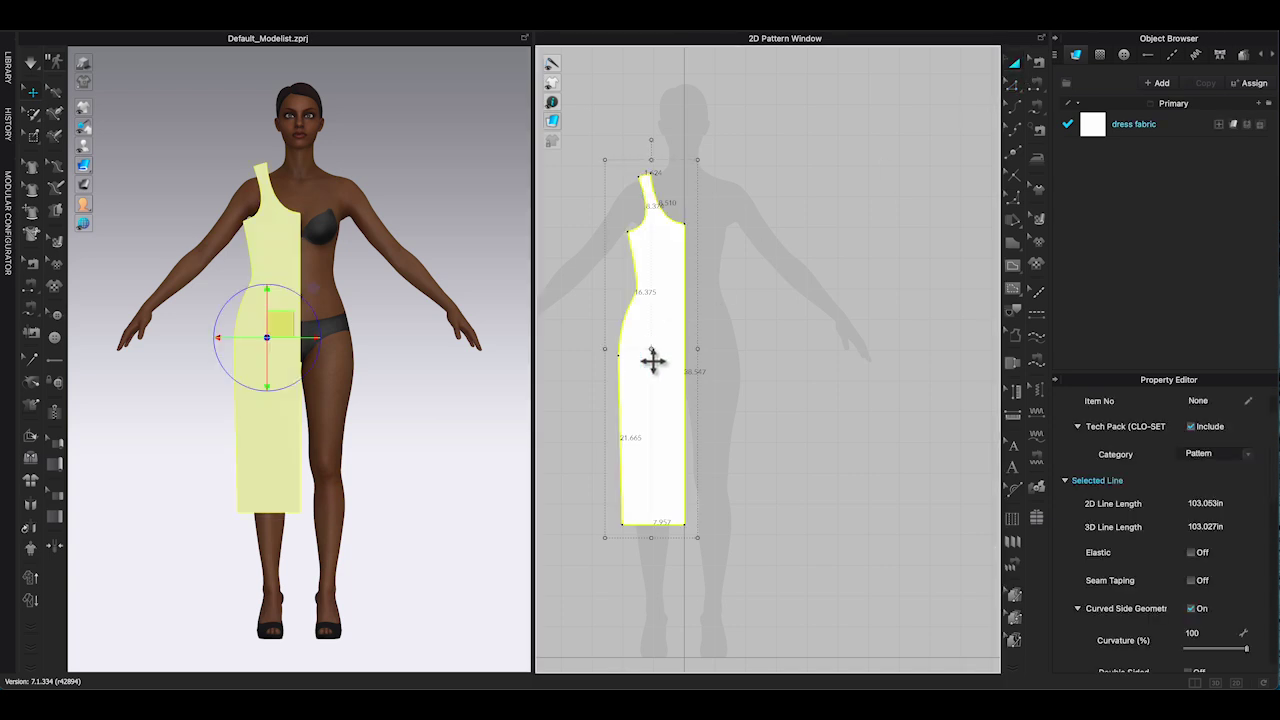
{"action": "right_click", "coordinate": [653, 361]}
{"action": "left_click", "coordinate": [682, 40]}
{"action": "right_click", "coordinate": [786, 359]}
{"action": "left_click", "coordinate": [819, 364]}
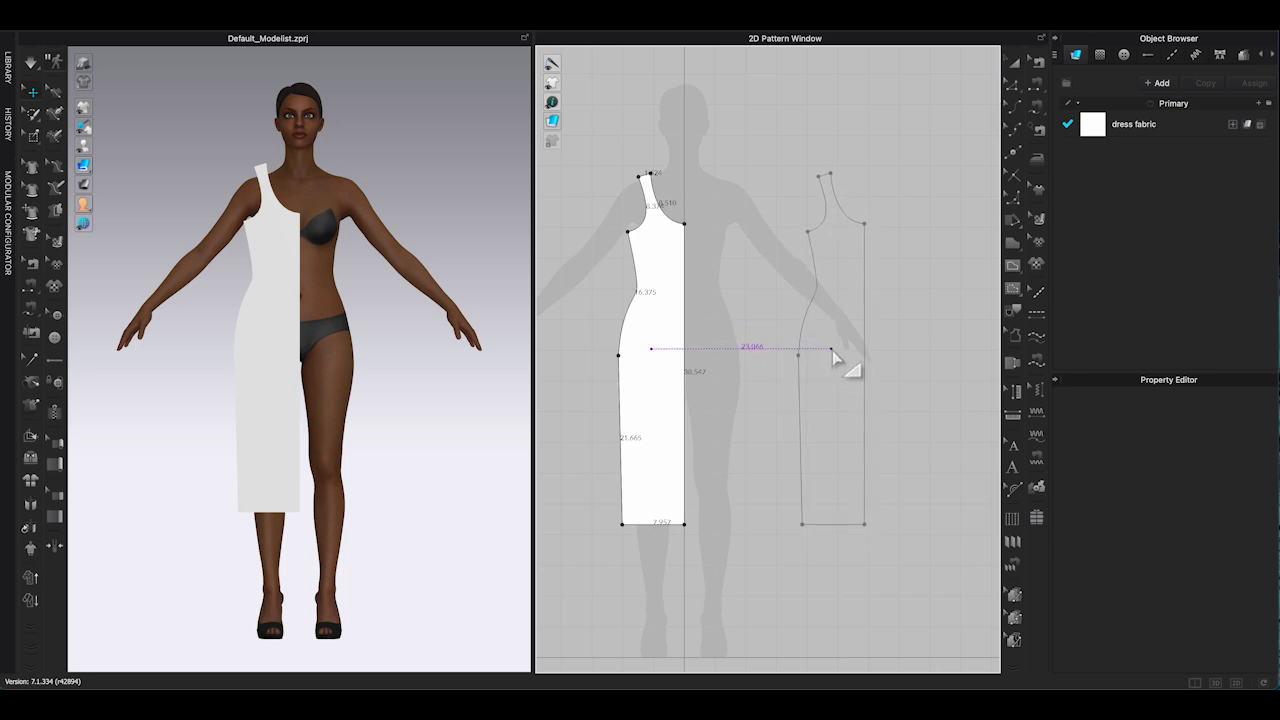
{"action": "left_click", "coordinate": [834, 358]}
Raise the shoulder line and the center neck point of the copied pattern to form a higher back neckline
{"action": "left_click", "coordinate": [944, 100]}
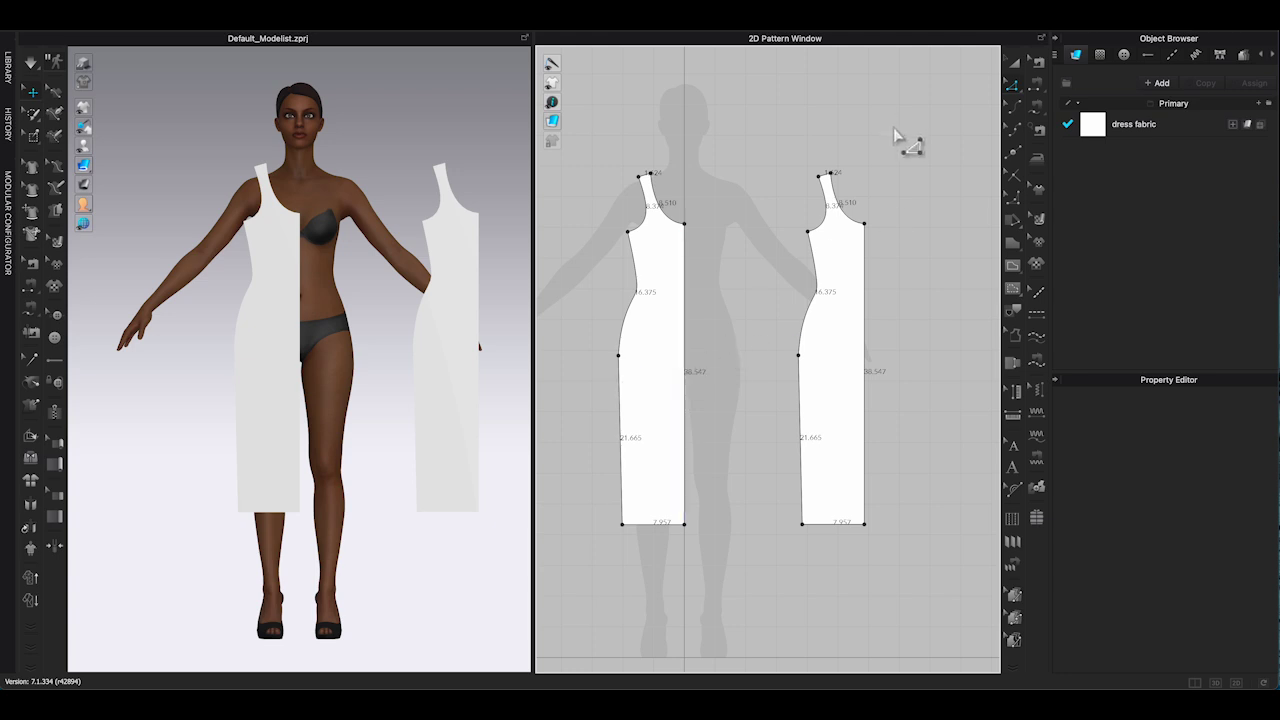
{"action": "left_click", "coordinate": [846, 199]}
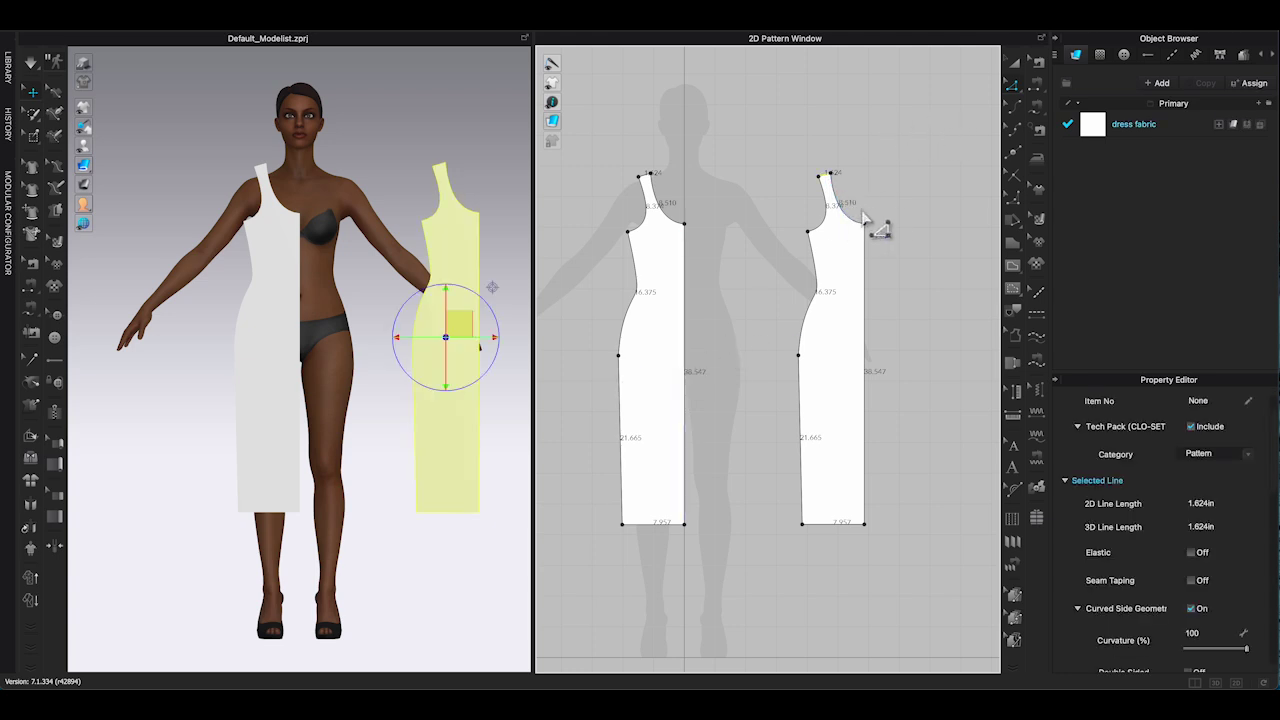
{"action": "key", "text": "Up"}
{"action": "left_click", "coordinate": [866, 225]}
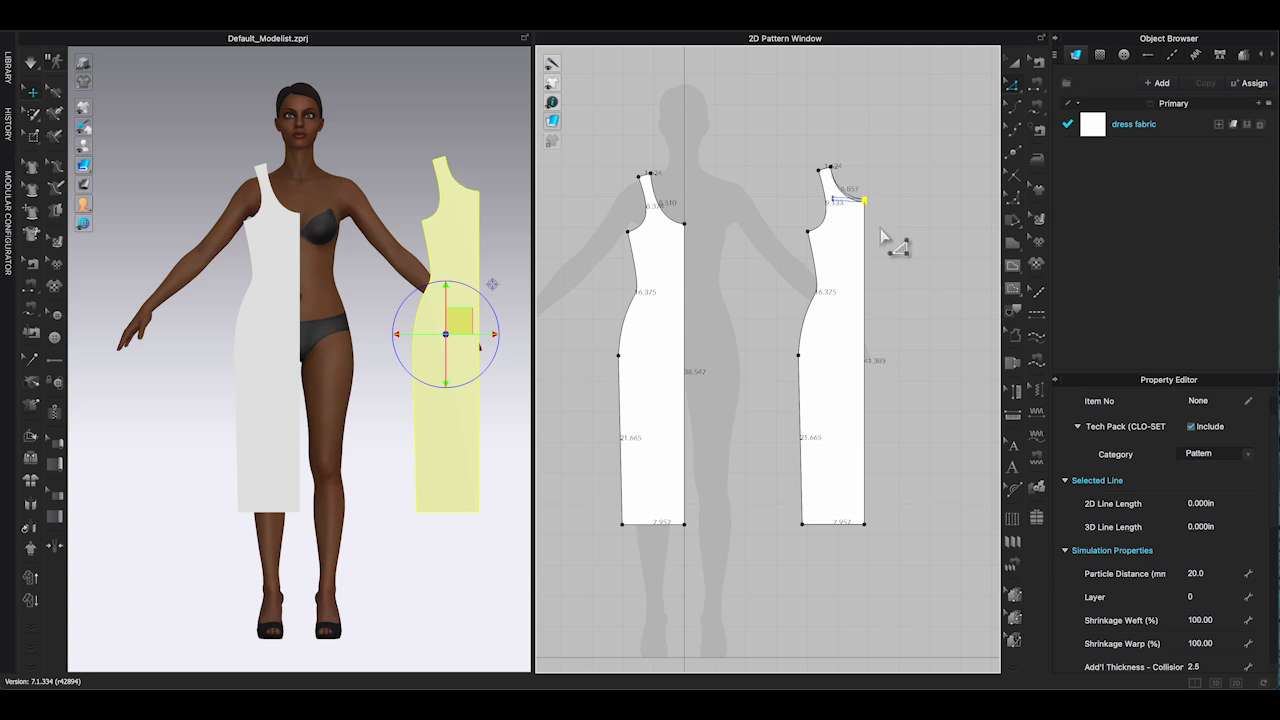
Reshape the half back's neckline into a shallow curve that meets the center back line horizontally
{"action": "scroll", "coordinate": [870, 186], "scroll_direction": "up", "scroll_amount": 4}
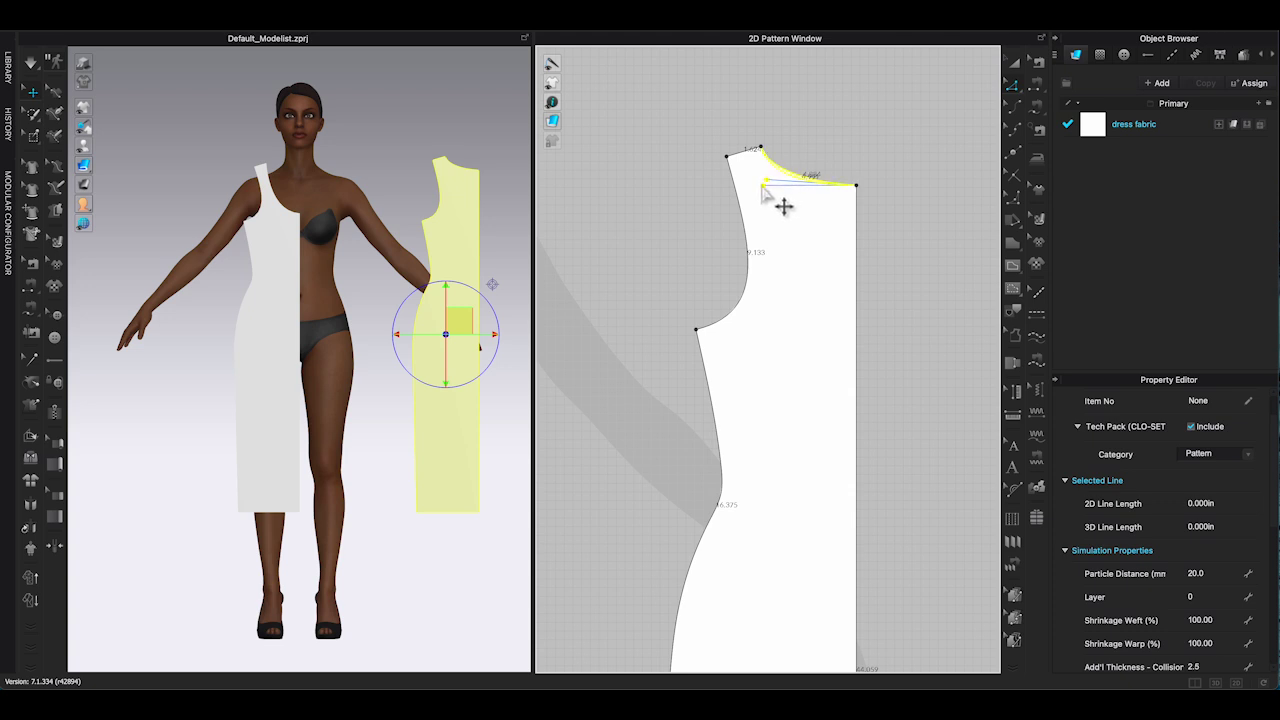
{"action": "left_click_drag", "start_coordinate": [759, 186], "coordinate": [759, 185]}
{"action": "scroll", "coordinate": [759, 185], "scroll_direction": "up", "scroll_amount": 1}
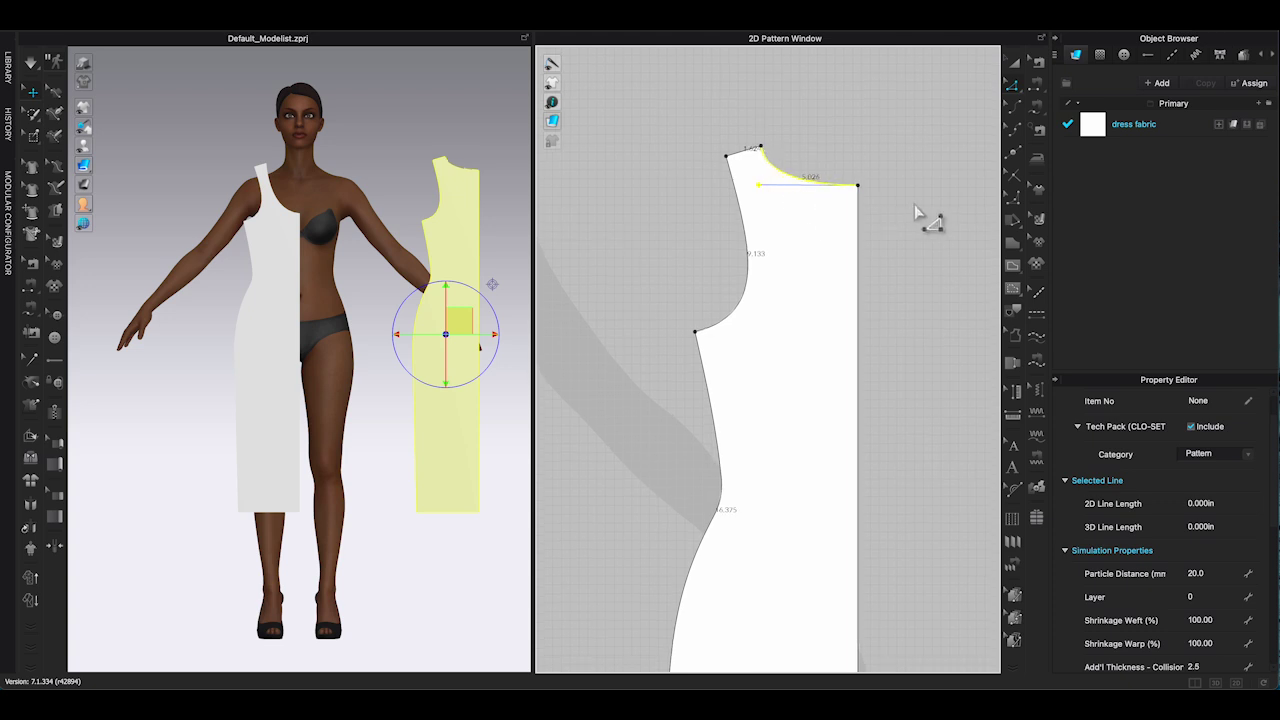
Unfold the half front along the center front line and the half back along the center back line
{"action": "scroll", "coordinate": [918, 208], "scroll_direction": "down", "scroll_amount": 4}
{"action": "key", "text": "a"}
{"action": "scroll", "coordinate": [718, 268], "scroll_direction": "down", "scroll_amount": 1}
{"action": "key", "text": "z"}
{"action": "right_click", "coordinate": [701, 346]}
{"action": "left_click", "coordinate": [737, 494]}
{"action": "right_click", "coordinate": [882, 463]}
{"action": "left_click", "coordinate": [928, 614]}
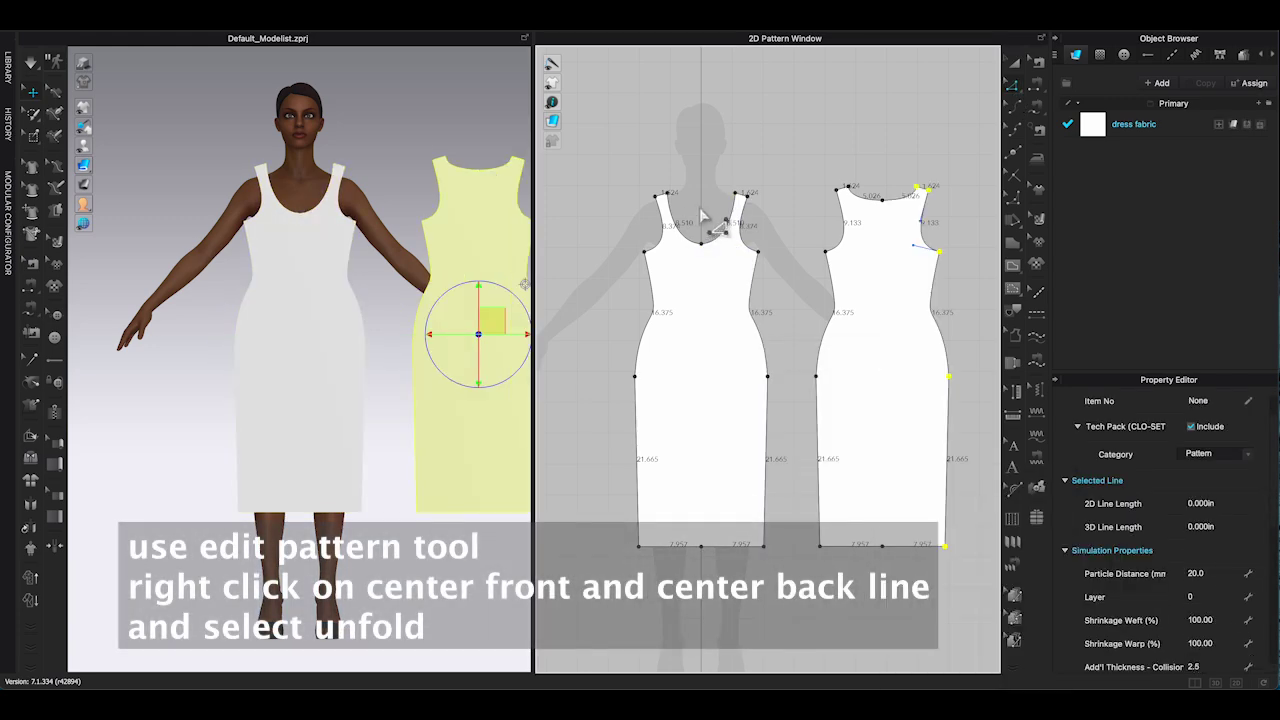
Convert the center neckline points of the back and front patterns to curve points
{"action": "scroll", "coordinate": [705, 210], "scroll_direction": "up", "scroll_amount": 4}
{"action": "scroll", "coordinate": [712, 210], "scroll_direction": "down", "scroll_amount": 4}
{"action": "scroll", "coordinate": [900, 200], "scroll_direction": "up", "scroll_amount": 2}
{"action": "right_click", "coordinate": [903, 199]}
{"action": "left_click", "coordinate": [937, 293]}
{"action": "right_click", "coordinate": [647, 260]}
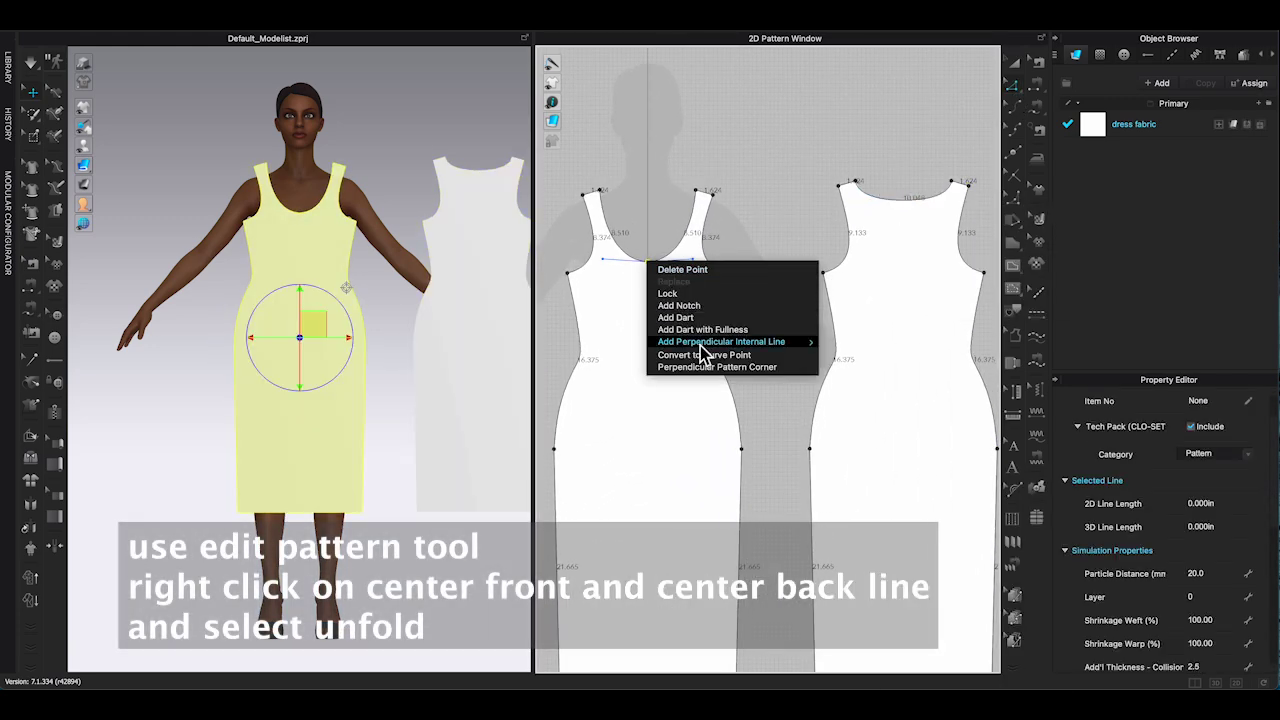
{"action": "left_click", "coordinate": [704, 355]}
Convert the center hem points of the front and back patterns to curve points
{"action": "scroll", "coordinate": [700, 355], "scroll_direction": "down", "scroll_amount": 2}
{"action": "scroll", "coordinate": [664, 600], "scroll_direction": "down", "scroll_amount": 1}
{"action": "right_click", "coordinate": [663, 580]}
{"action": "left_click", "coordinate": [720, 555]}
{"action": "right_click", "coordinate": [796, 580]}
{"action": "left_click", "coordinate": [860, 558]}
{"action": "scroll", "coordinate": [741, 240], "scroll_direction": "down", "scroll_amount": 1}
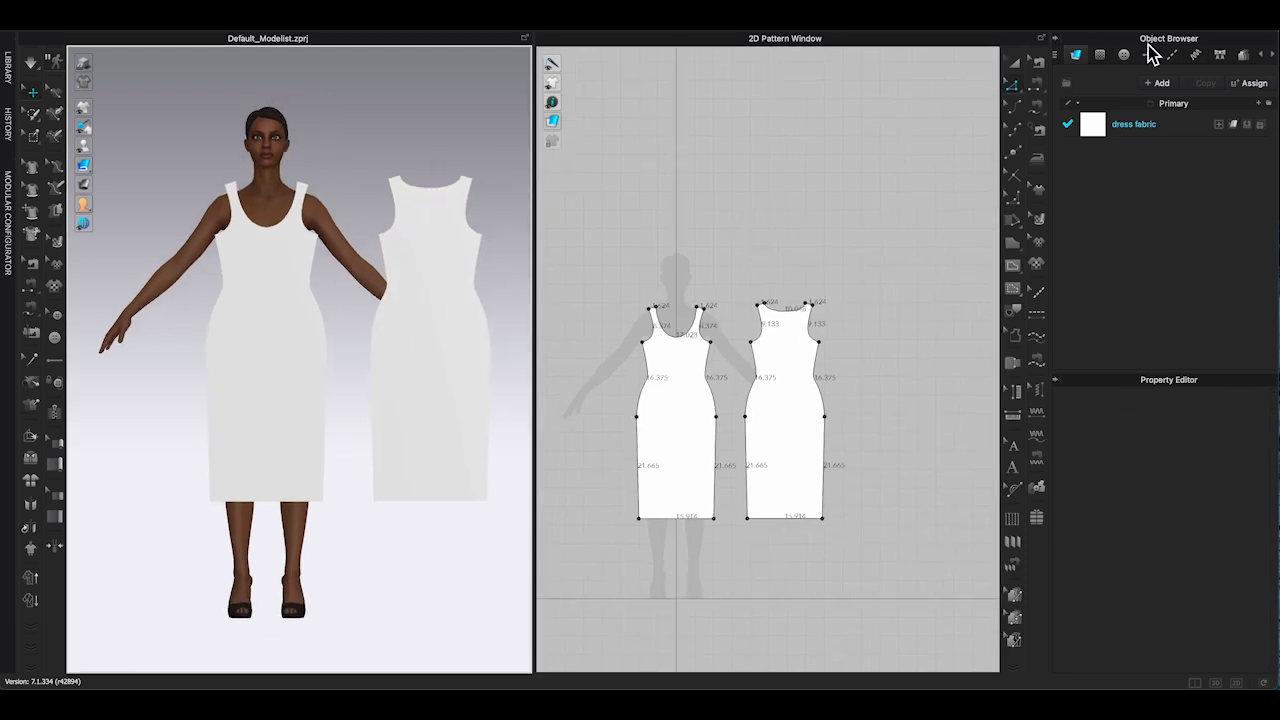
Select both patterns and lift them above the avatar in the 3D view
{"action": "left_click", "coordinate": [1014, 62]}
{"action": "left_click_drag", "start_coordinate": [851, 523], "coordinate": [610, 285]}
{"action": "left_click_drag", "start_coordinate": [374, 363], "coordinate": [295, 46]}
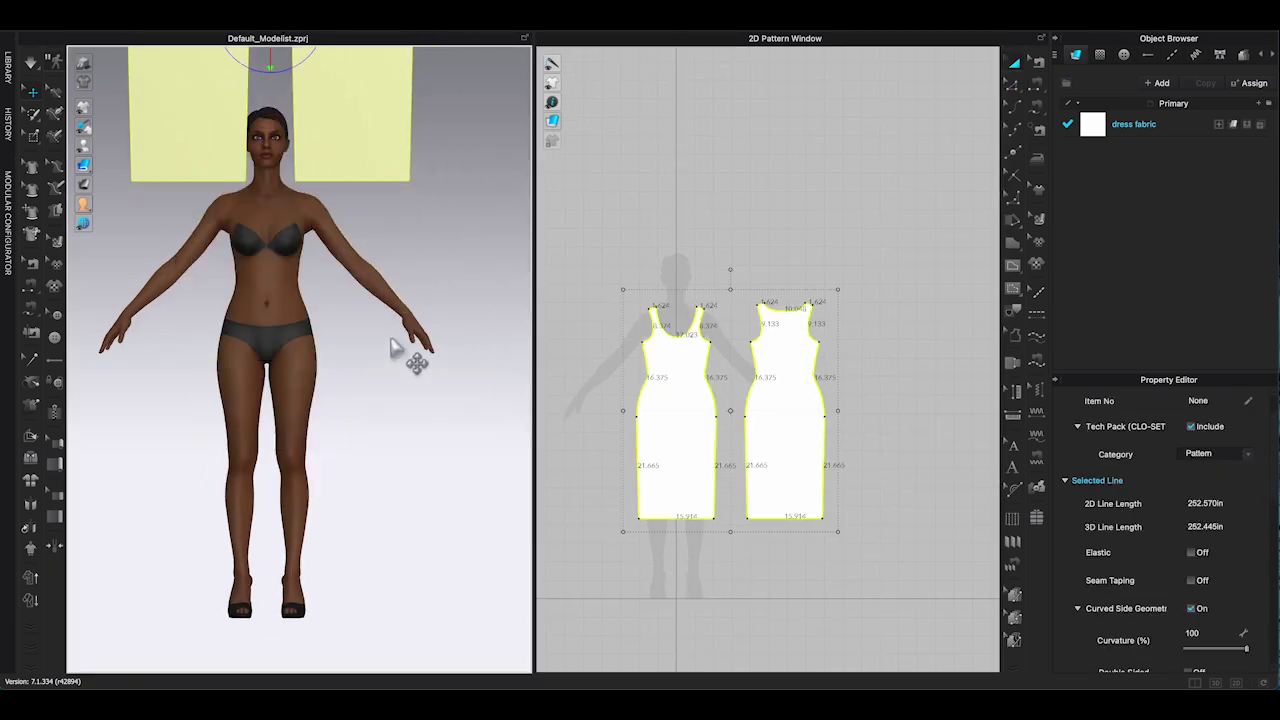
Show the arrangement points, place the front pattern on the center front hip point and shift it away from the body
{"action": "key", "text": "shift+f"}
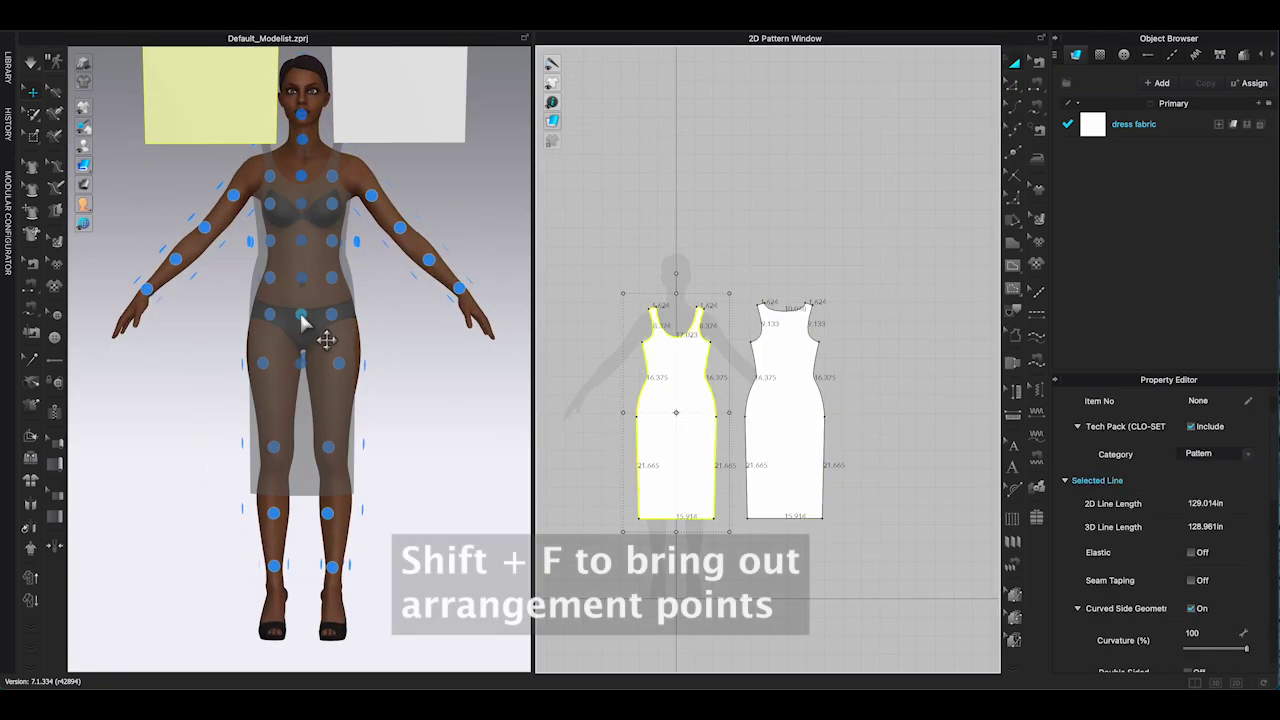
{"action": "left_click", "coordinate": [301, 316]}
{"action": "right_click_drag", "start_coordinate": [366, 338], "coordinate": [318, 340]}
{"action": "mouse_move", "coordinate": [392, 385]}
{"action": "right_mouse_down"}
{"action": "mouse_move", "coordinate": [497, 383]}
{"action": "mouse_move", "coordinate": [372, 394]}
{"action": "right_mouse_up"}
{"action": "left_click_drag", "start_coordinate": [262, 316], "coordinate": [243, 317]}
Place the back pattern on the center back hip point, adjust its distance from the body and hide the arrangement points
{"action": "right_click_drag", "start_coordinate": [318, 345], "coordinate": [225, 376]}
{"action": "left_click", "coordinate": [772, 371]}
{"action": "left_click", "coordinate": [303, 318]}
{"action": "right_click_drag", "start_coordinate": [346, 362], "coordinate": [450, 364]}
{"action": "left_click_drag", "start_coordinate": [372, 314], "coordinate": [386, 314]}
{"action": "left_click", "coordinate": [443, 325]}
{"action": "right_click_drag", "start_coordinate": [385, 345], "coordinate": [478, 349]}
{"action": "key", "text": "shift+f"}
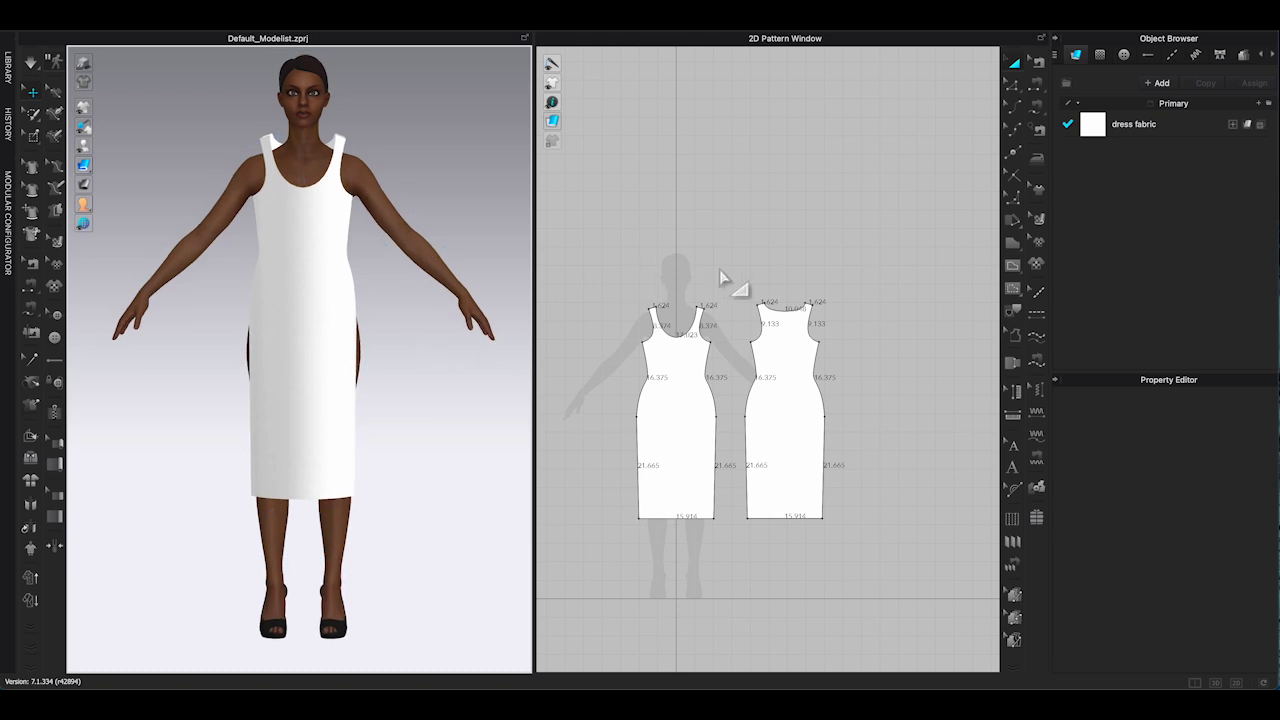
Join the front and back patterns at both shoulder seams with Segment Sewing
{"action": "scroll", "coordinate": [646, 271], "scroll_direction": "up", "scroll_amount": 3}
{"action": "middle_click_drag", "start_coordinate": [800, 329], "coordinate": [790, 172]}
{"action": "left_click", "coordinate": [1037, 84]}
{"action": "left_click", "coordinate": [726, 171]}
{"action": "left_click", "coordinate": [831, 166]}
{"action": "left_click", "coordinate": [648, 171]}
{"action": "left_click", "coordinate": [903, 165]}
Sew the upper and lower side seam segments of the front and back patterns together on both sides
{"action": "left_click", "coordinate": [739, 257]}
{"action": "left_click", "coordinate": [813, 257]}
{"action": "left_click", "coordinate": [751, 408]}
{"action": "left_click", "coordinate": [801, 408]}
{"action": "left_click", "coordinate": [619, 408]}
{"action": "left_click", "coordinate": [932, 408]}
{"action": "left_click", "coordinate": [631, 262]}
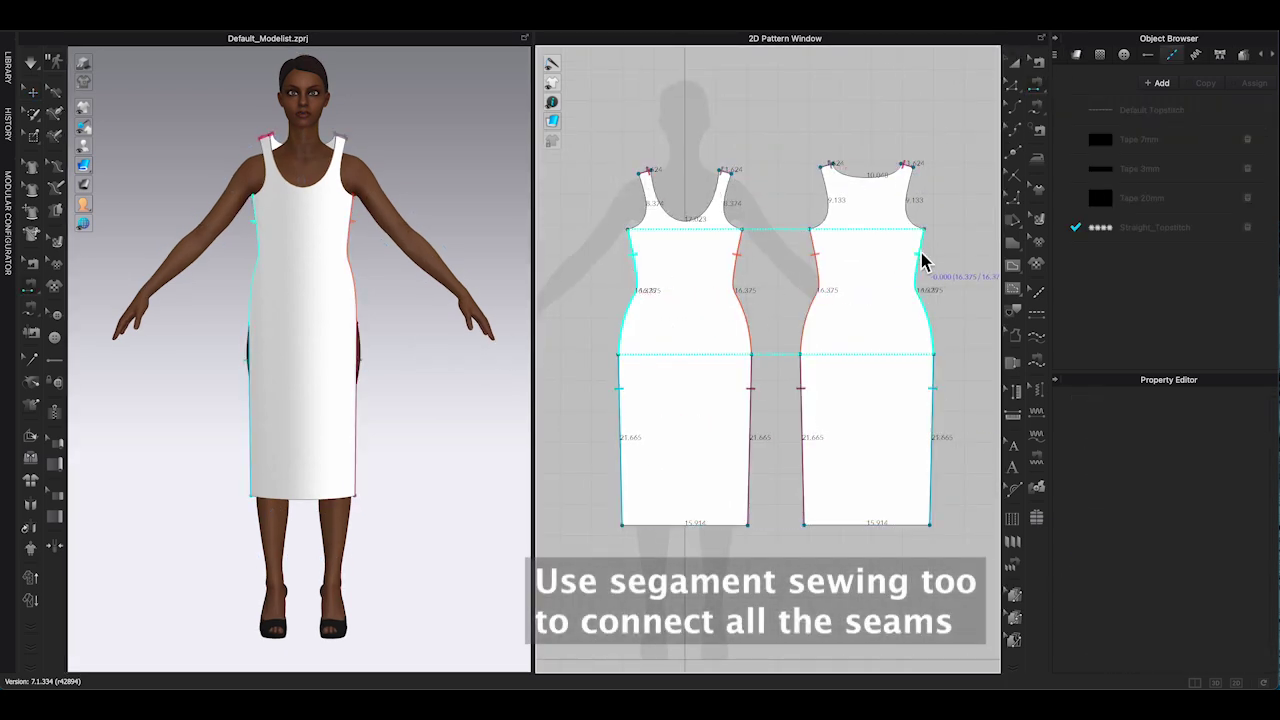
{"action": "left_click", "coordinate": [918, 254]}
Simulate the sewn dress and pull at the front and back of the bodice to drape it on the avatar
{"action": "scroll", "coordinate": [380, 223], "scroll_direction": "down", "scroll_amount": 1}
{"action": "right_click_drag", "start_coordinate": [380, 223], "coordinate": [372, 251]}
{"action": "key", "text": "space"}
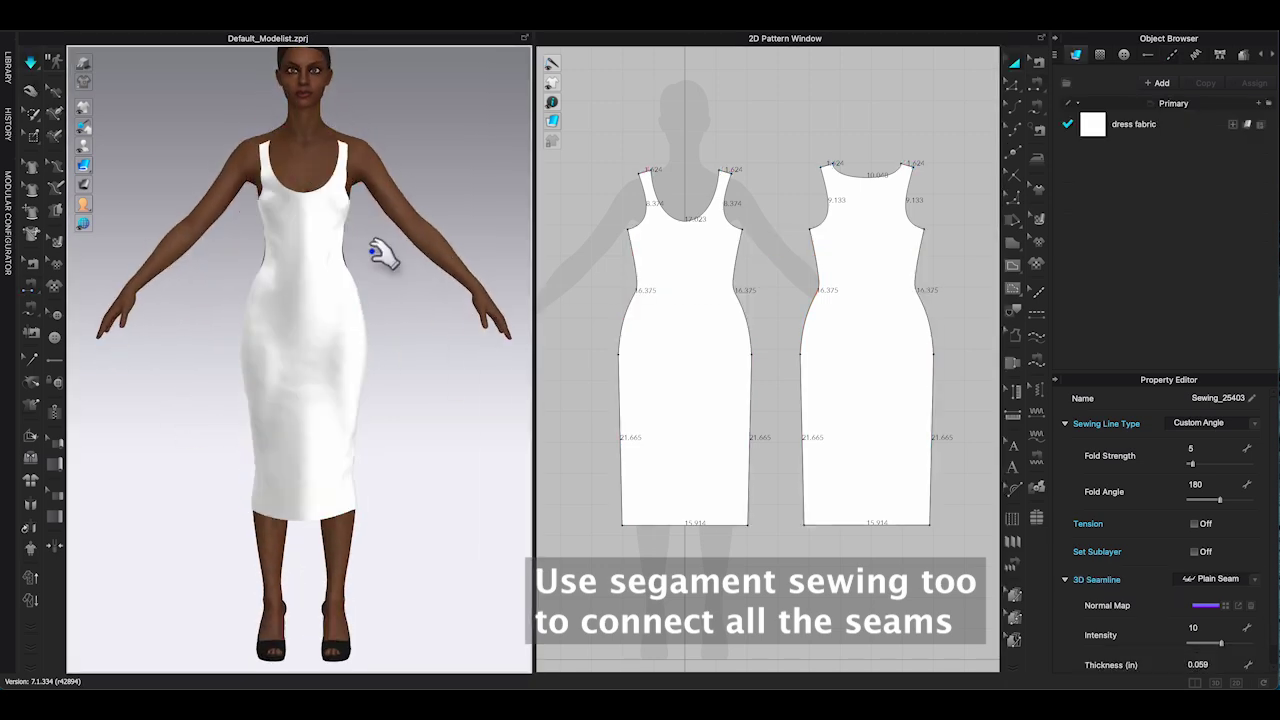
{"action": "left_click", "coordinate": [290, 215]}
{"action": "right_click_drag", "start_coordinate": [290, 215], "coordinate": [229, 251]}
{"action": "left_click", "coordinate": [268, 147]}
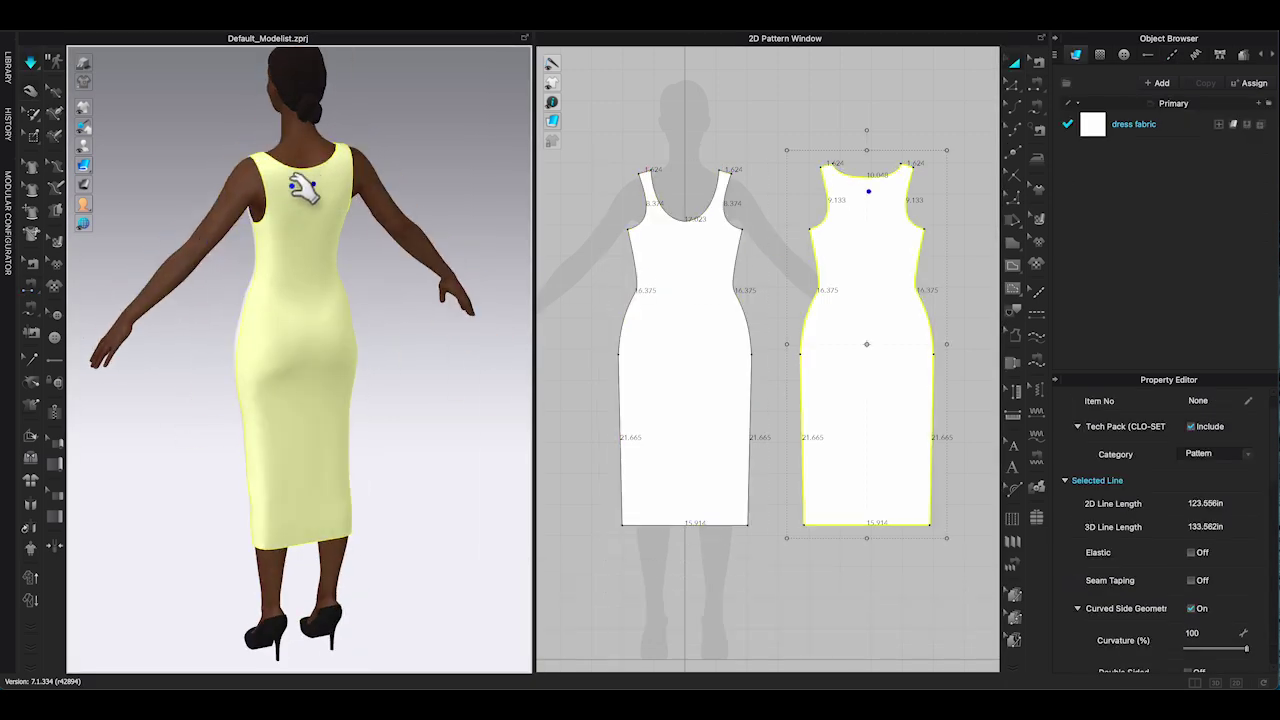
{"action": "right_click_drag", "start_coordinate": [298, 190], "coordinate": [300, 254]}
{"action": "left_click", "coordinate": [300, 254]}
{"action": "left_click", "coordinate": [221, 227]}
{"action": "left_click", "coordinate": [300, 235]}
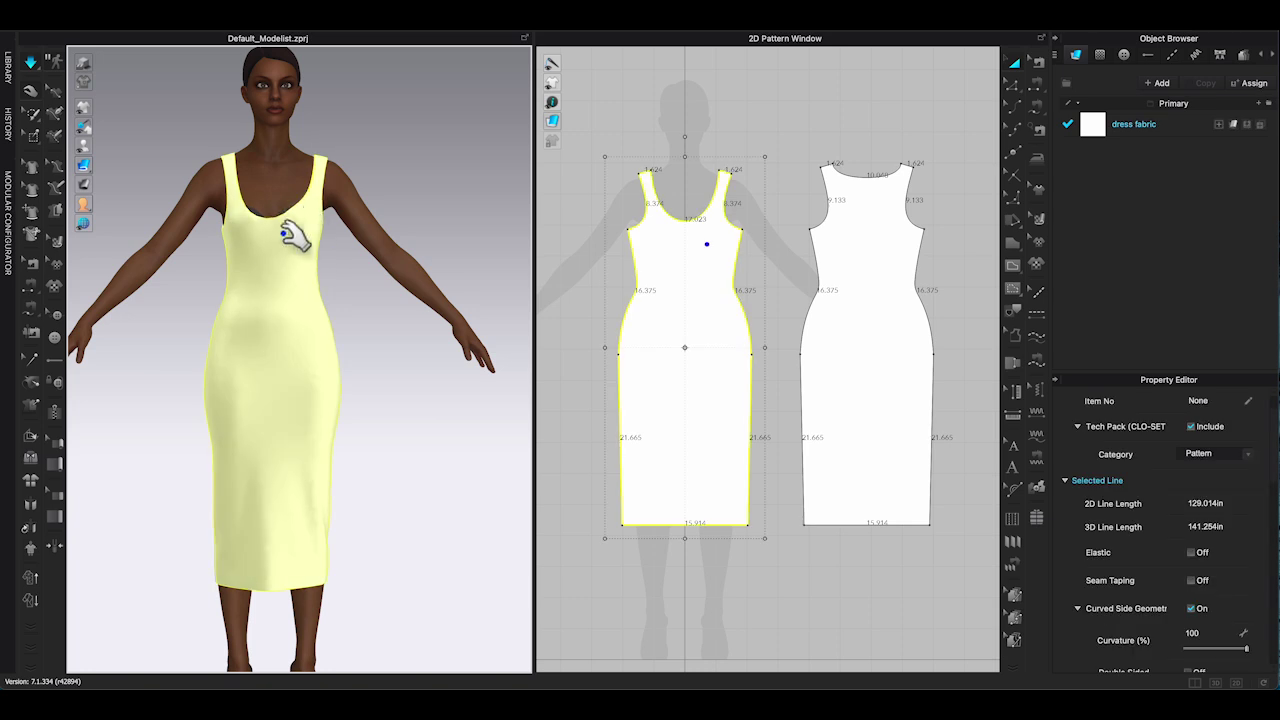
Straighten the draped dress around the hips and hem by pulling the fabric near the side seams
{"action": "right_click_drag", "start_coordinate": [272, 260], "coordinate": [257, 280]}
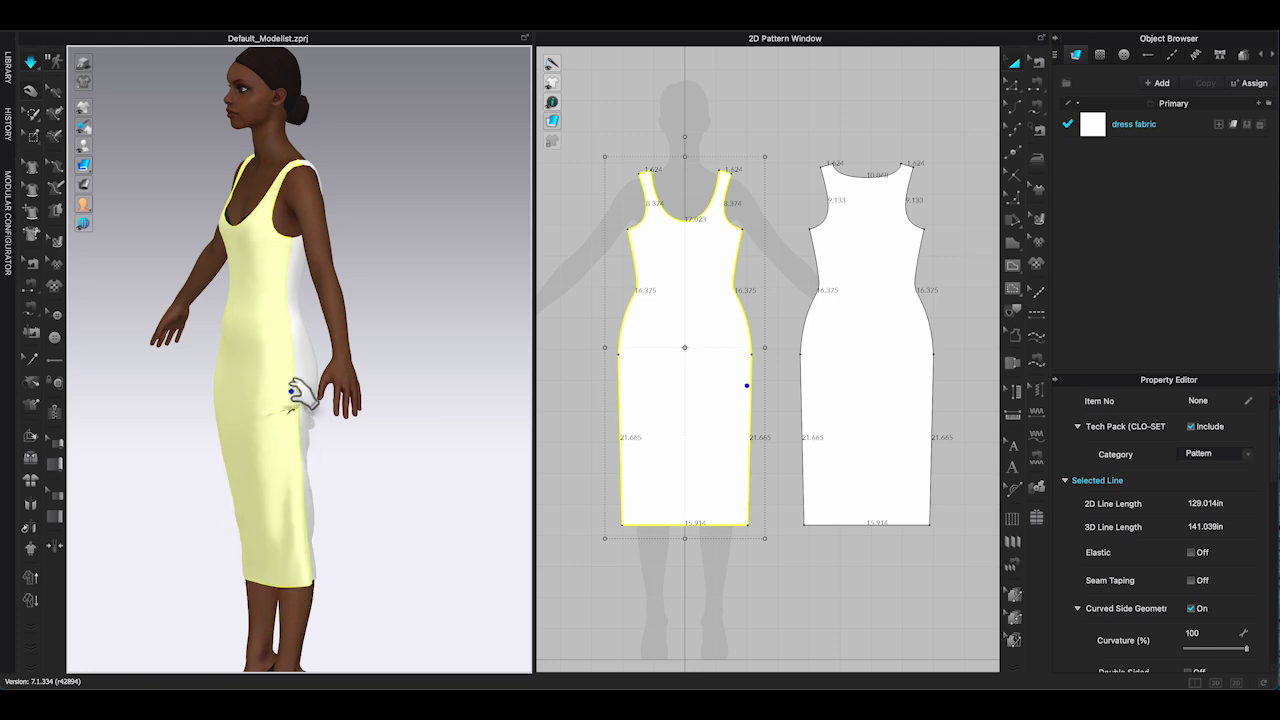
{"action": "left_click", "coordinate": [297, 495]}
{"action": "right_click_drag", "start_coordinate": [297, 495], "coordinate": [400, 486]}
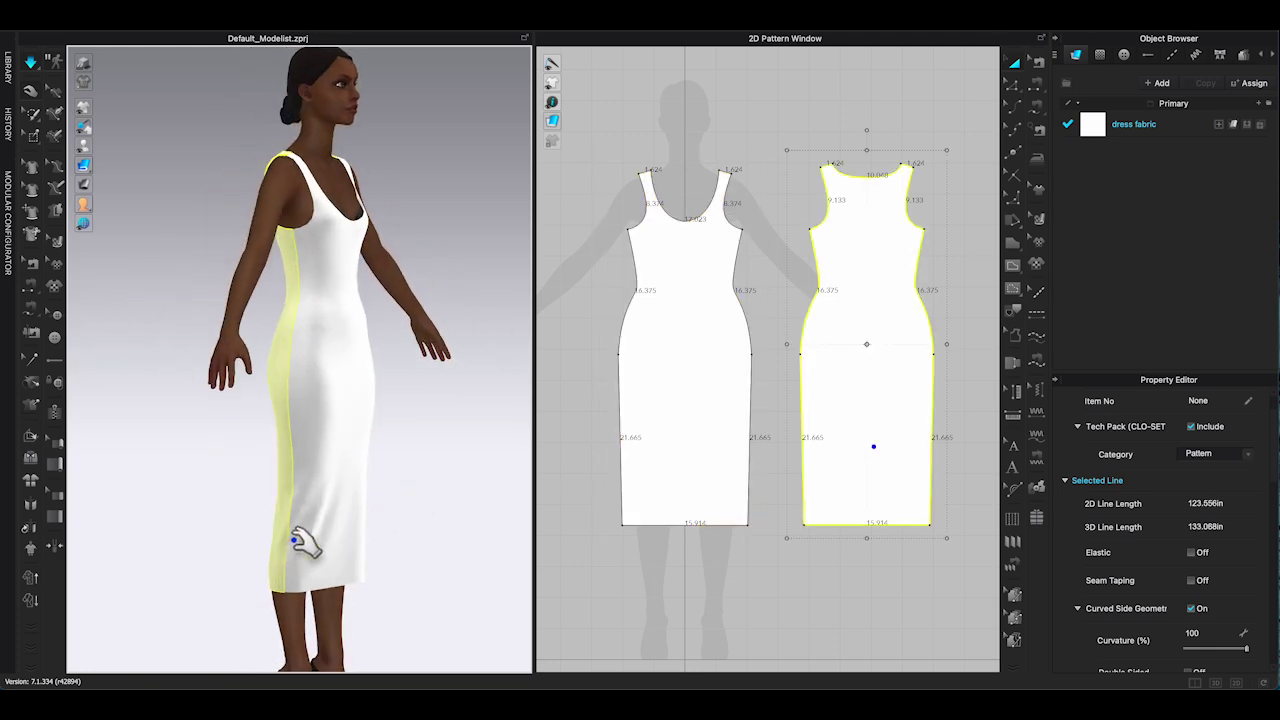
{"action": "right_click_drag", "start_coordinate": [297, 357], "coordinate": [333, 374]}
Turn on Elastic for the neckline and armhole edges of both the front and back patterns
{"action": "key", "text": "n"}
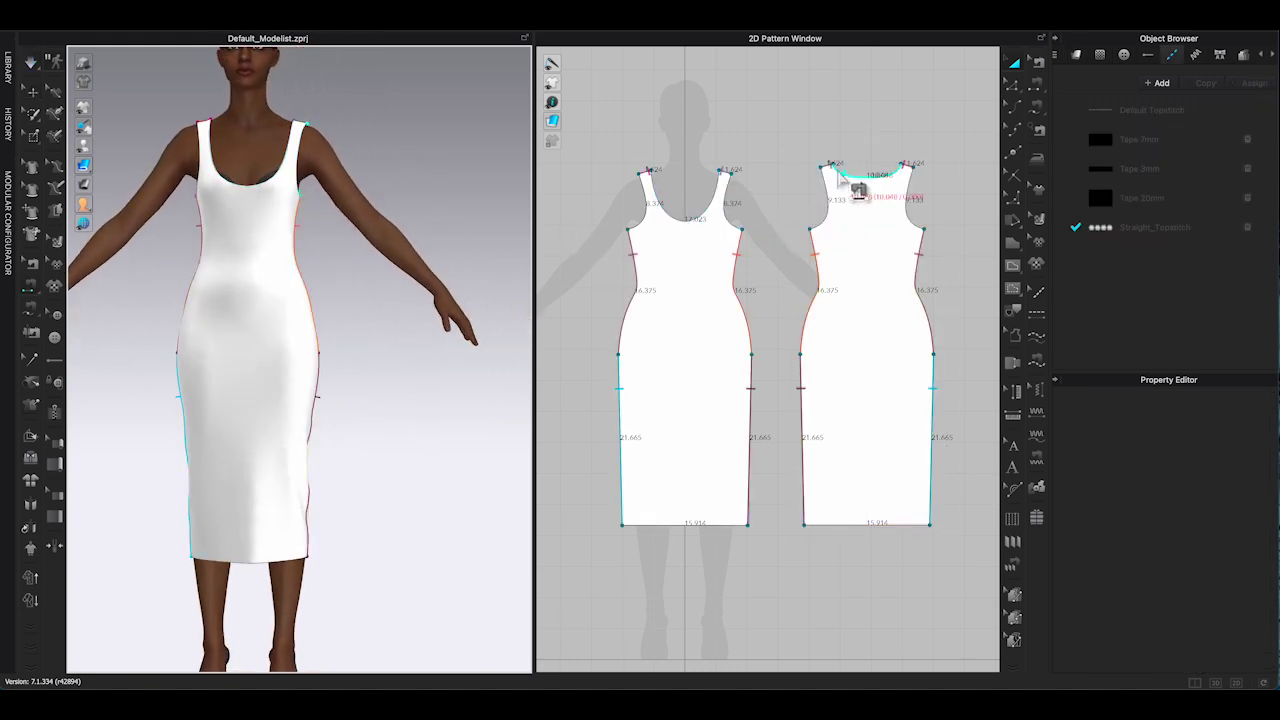
{"action": "left_click", "coordinate": [1018, 95]}
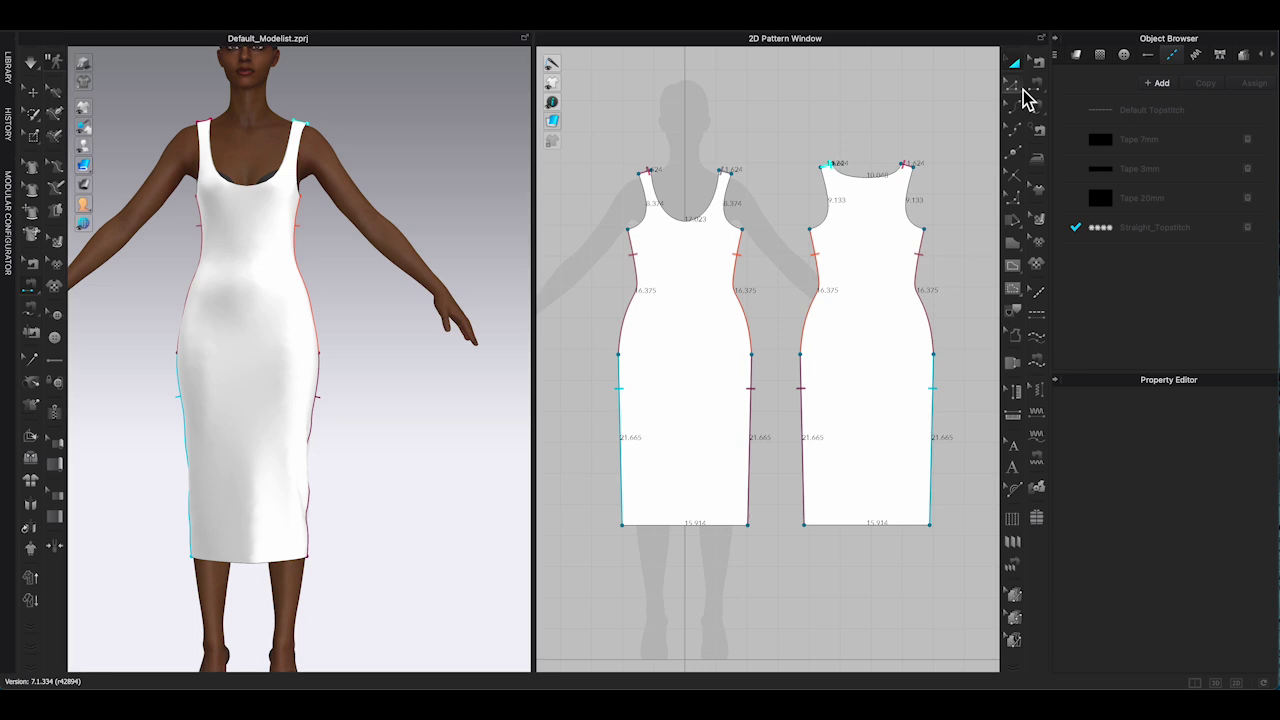
{"action": "left_click", "coordinate": [693, 224]}
{"action": "left_click", "coordinate": [878, 200], "text": "shift"}
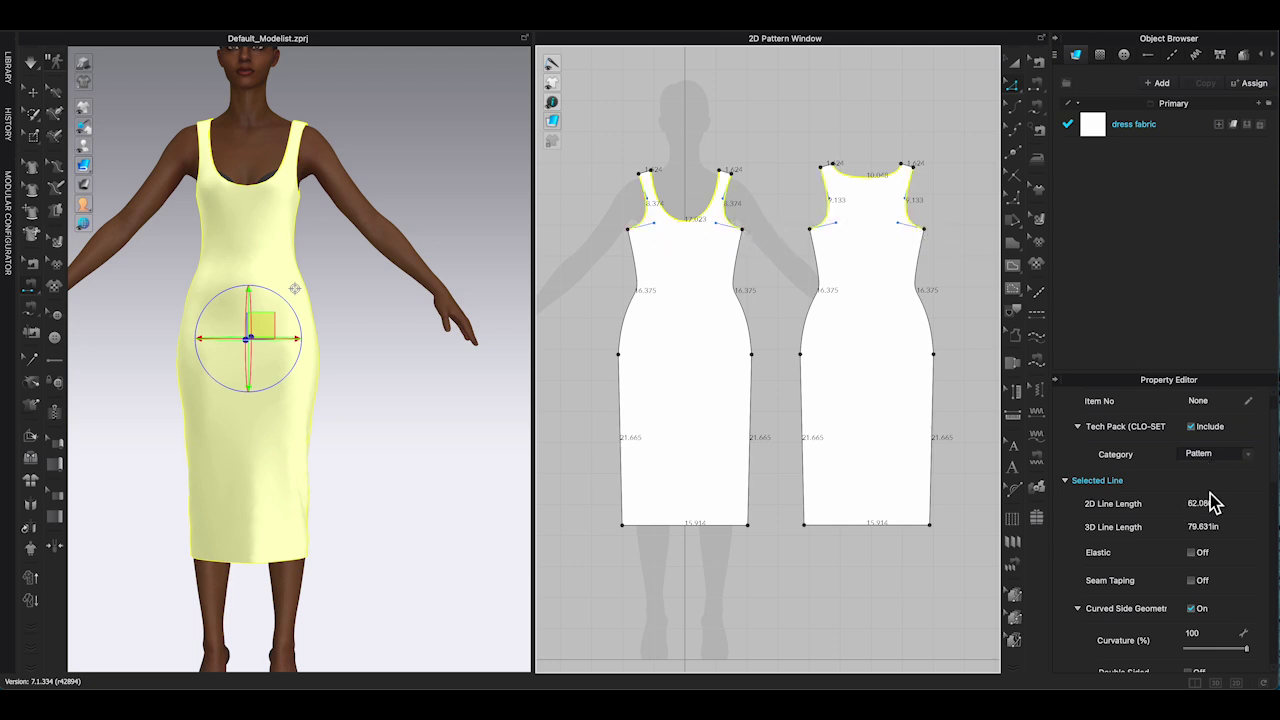
{"action": "scroll", "coordinate": [1210, 493], "scroll_direction": "up", "scroll_amount": 2}
{"action": "scroll", "coordinate": [1210, 493], "scroll_direction": "down", "scroll_amount": 5}
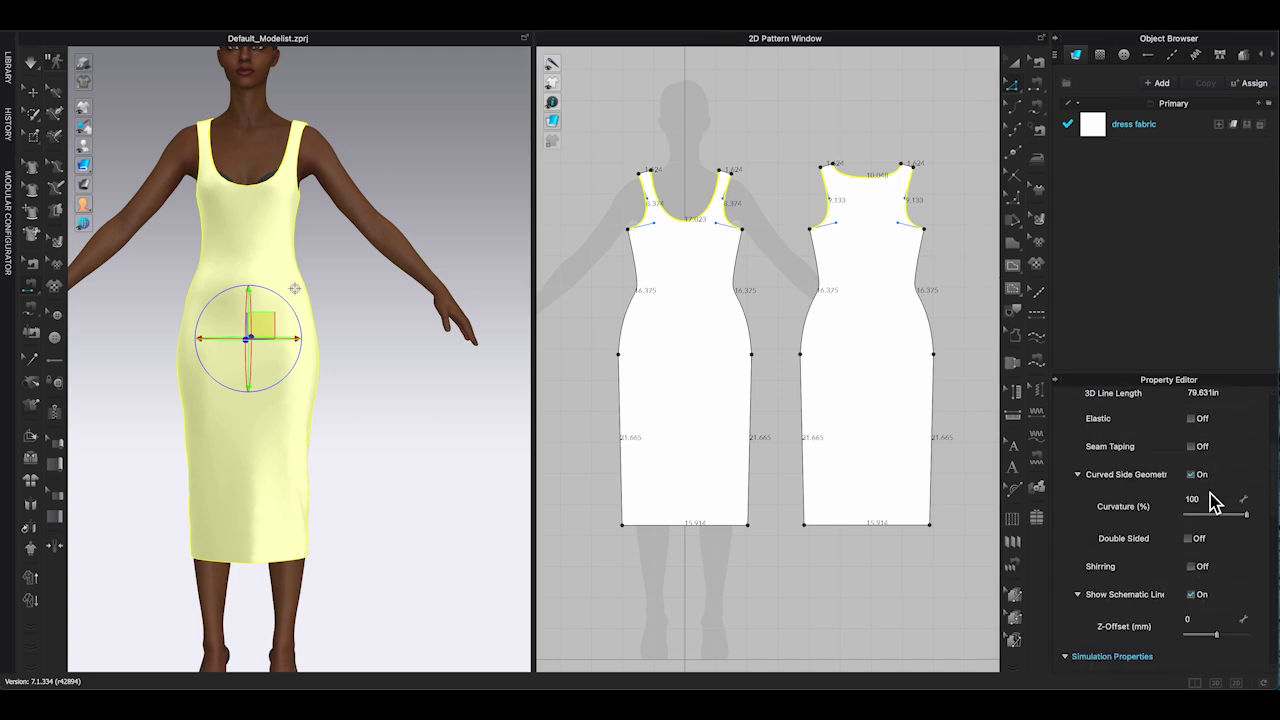
{"action": "scroll", "coordinate": [1210, 493], "scroll_direction": "up", "scroll_amount": 2}
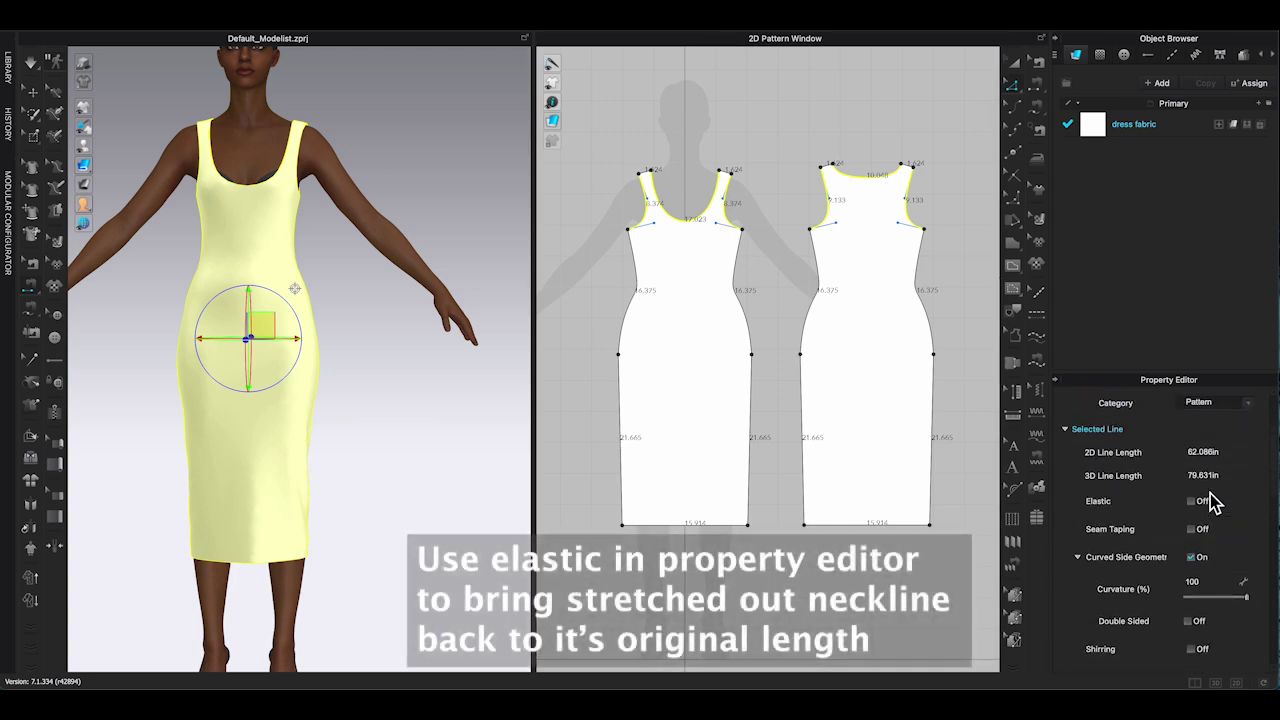
{"action": "left_click", "coordinate": [1191, 500]}
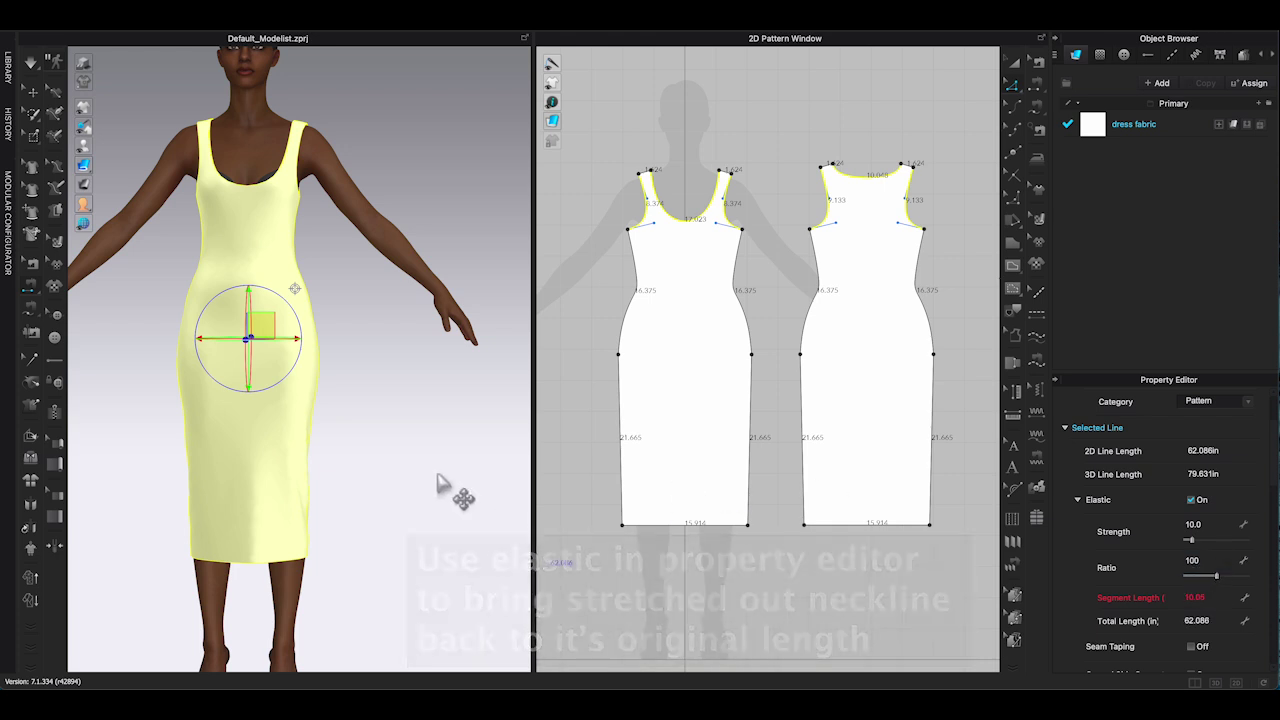
Simulate the dress with the elastic edges, pull the side and back into place, and return to the front view
{"action": "left_click", "coordinate": [440, 505]}
{"action": "right_click_drag", "start_coordinate": [286, 186], "coordinate": [233, 178]}
{"action": "left_click", "coordinate": [228, 178]}
{"action": "left_click", "coordinate": [208, 238]}
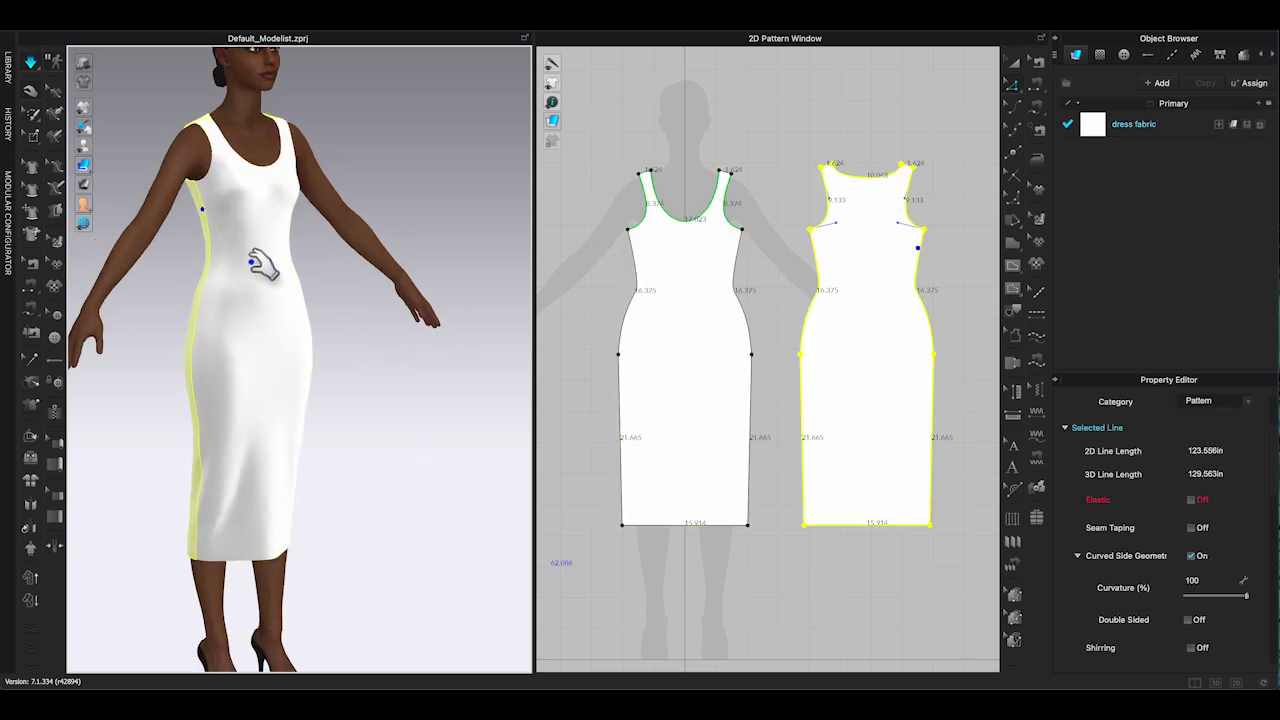
{"action": "left_click", "coordinate": [200, 197]}
{"action": "left_click", "coordinate": [256, 149]}
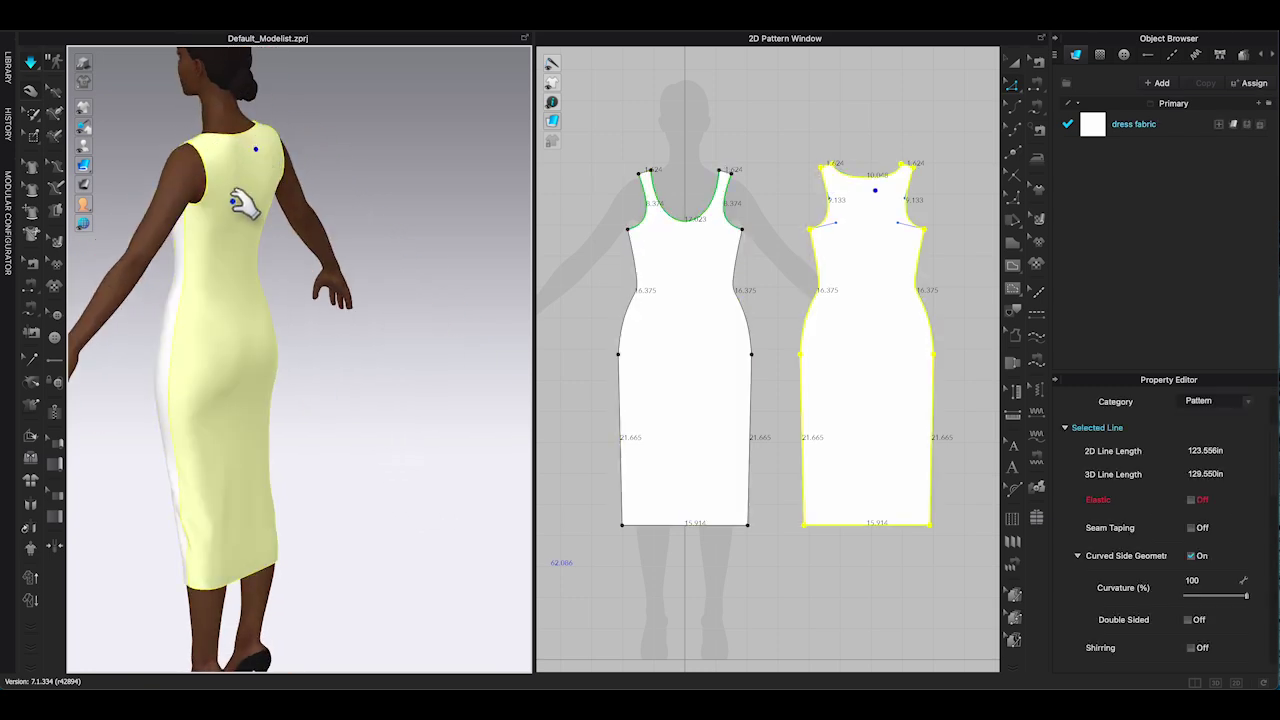
{"action": "key", "text": "2"}
{"action": "key", "text": "space"}
{"action": "scroll", "coordinate": [371, 301], "scroll_direction": "down", "scroll_amount": 2}
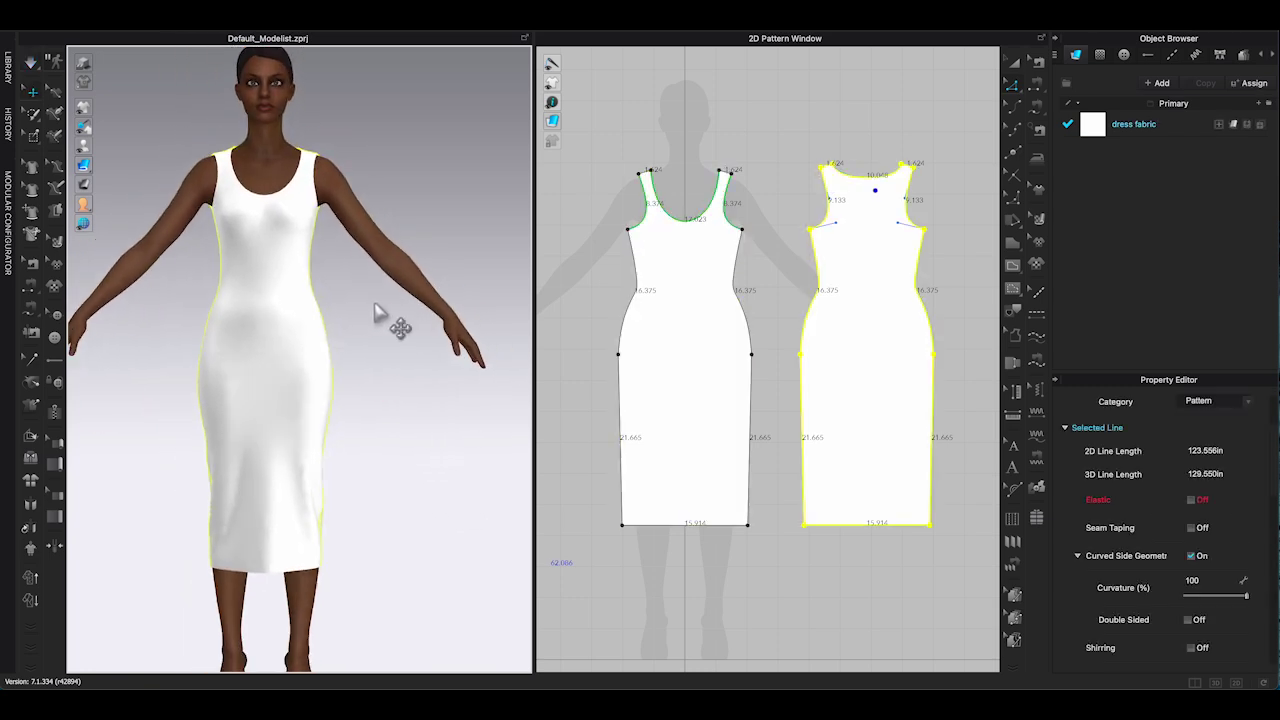
Lower the front pattern's neckline curve at center front to make a deeper scoop
{"action": "scroll", "coordinate": [711, 199], "scroll_direction": "up", "scroll_amount": 2}
{"action": "left_click", "coordinate": [966, 98]}
{"action": "left_click", "coordinate": [1015, 132]}
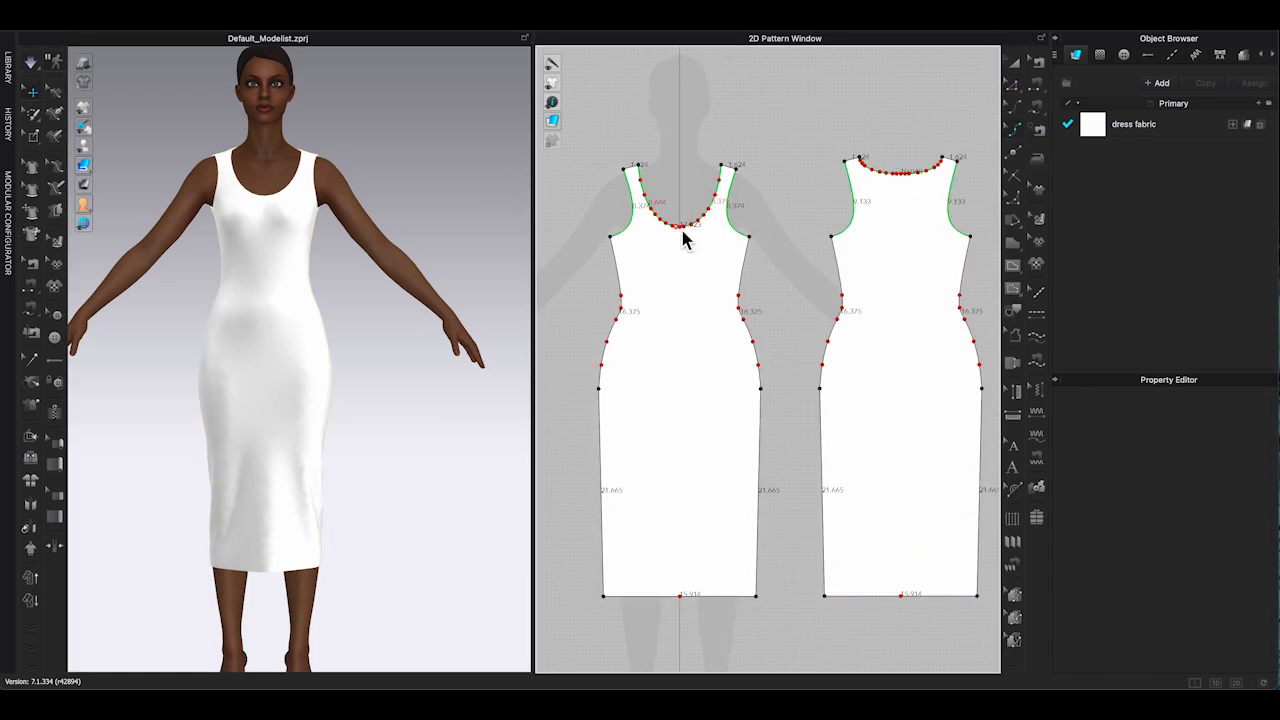
{"action": "scroll", "coordinate": [681, 226], "scroll_direction": "up", "scroll_amount": 4}
{"action": "left_click", "coordinate": [680, 225]}
{"action": "left_click", "coordinate": [1014, 108]}
{"action": "left_click_drag", "start_coordinate": [680, 225], "coordinate": [681, 247]}
Simulate the deeper neckline and pull the front bodice to settle the dress on the avatar
{"action": "key", "text": "space"}
{"action": "left_click_drag", "start_coordinate": [268, 220], "coordinate": [238, 226]}
{"action": "key", "text": "space"}
{"action": "left_click", "coordinate": [336, 220]}
{"action": "scroll", "coordinate": [298, 355], "scroll_direction": "down", "scroll_amount": 2}
{"action": "scroll", "coordinate": [718, 382], "scroll_direction": "down", "scroll_amount": 3}
{"action": "middle_click_drag", "start_coordinate": [729, 400], "coordinate": [722, 294]}
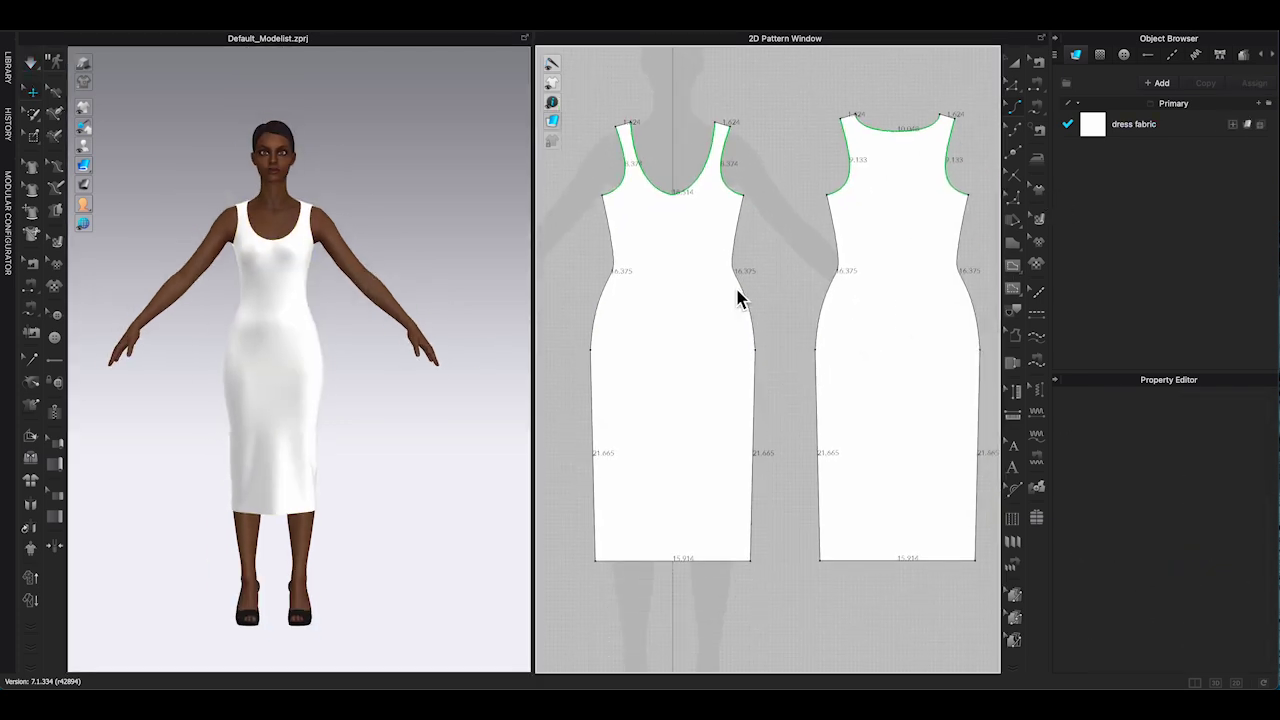
Draw a curved internal line about 30 in long on the front pattern, from the avatar's left waist to the hem
{"action": "left_click", "coordinate": [1020, 268]}
{"action": "left_click", "coordinate": [1145, 278]}
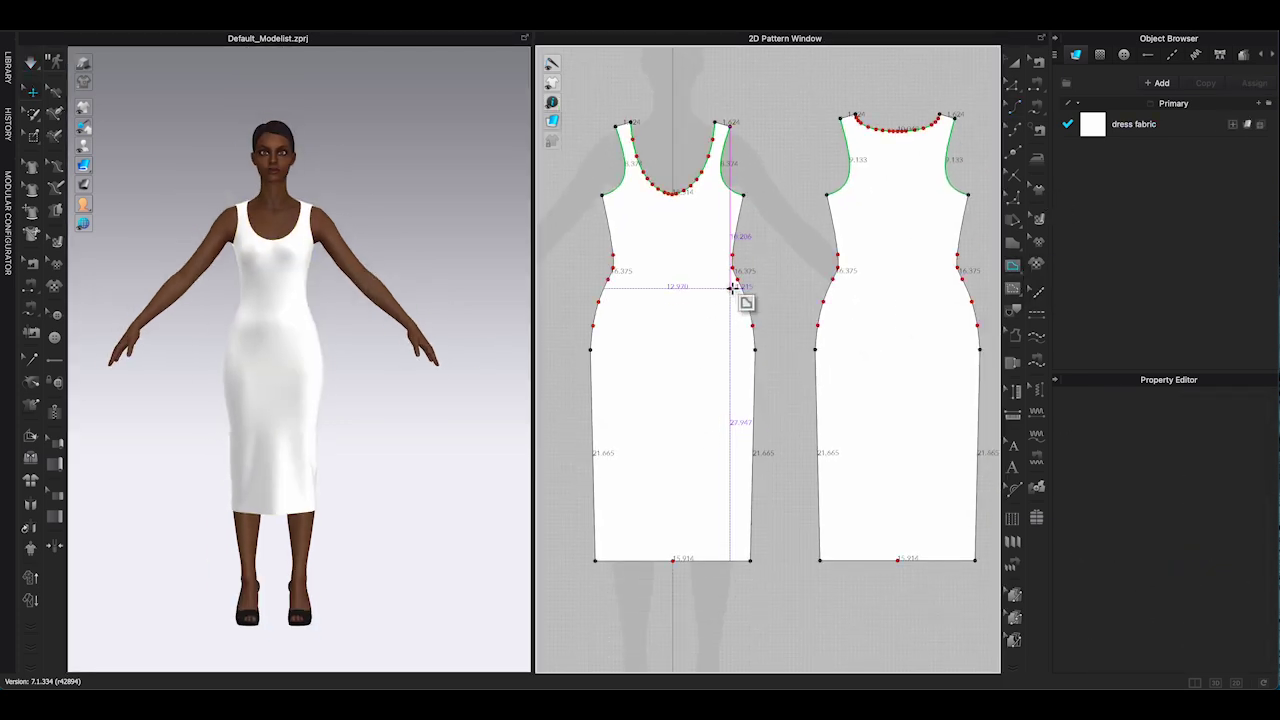
{"action": "left_click_drag", "start_coordinate": [714, 560], "coordinate": [714, 672]}
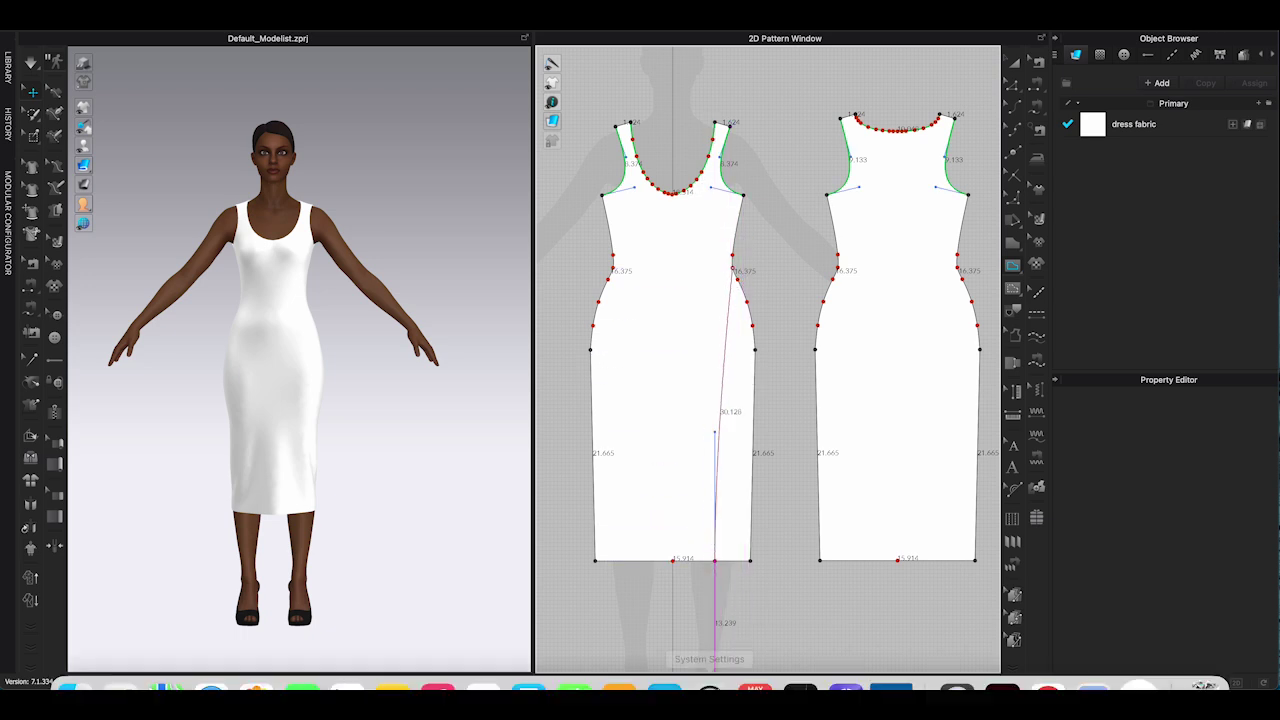
{"action": "key", "text": "Return"}
Split the internal line at hip level and cut the front pattern along its lower segment to open a slit
{"action": "left_click", "coordinate": [1013, 85]}
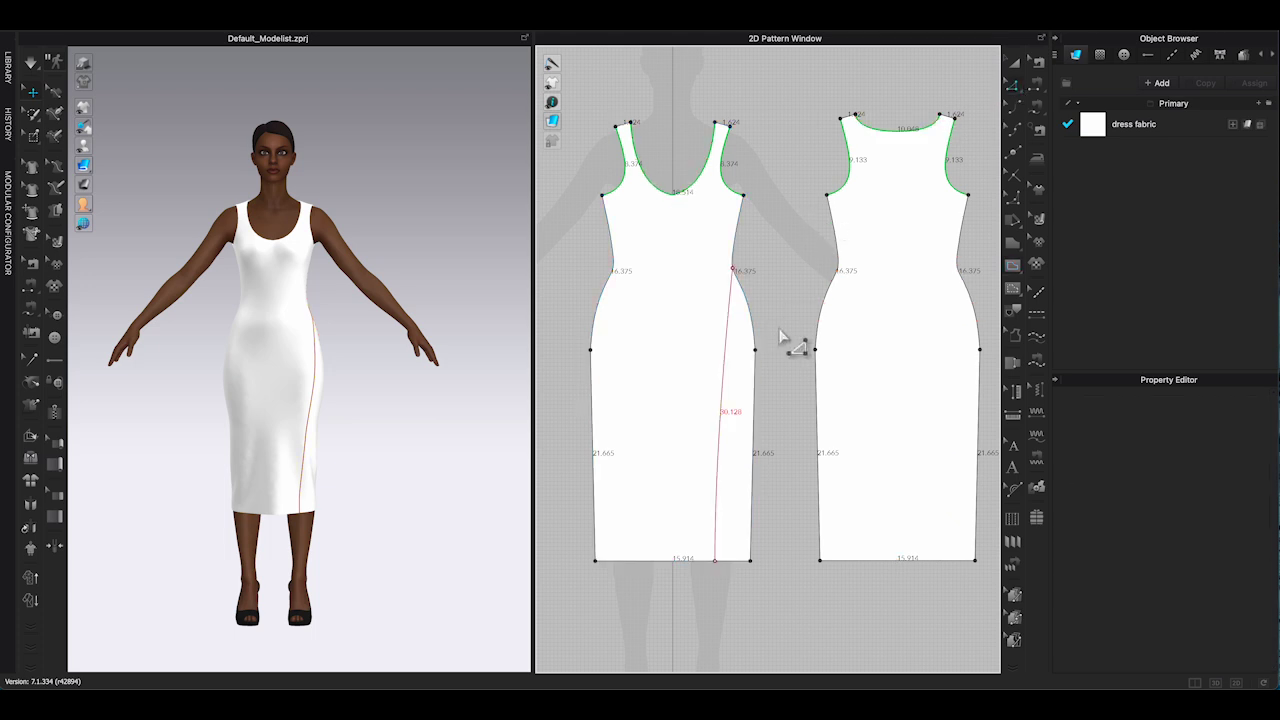
{"action": "left_click", "coordinate": [725, 353]}
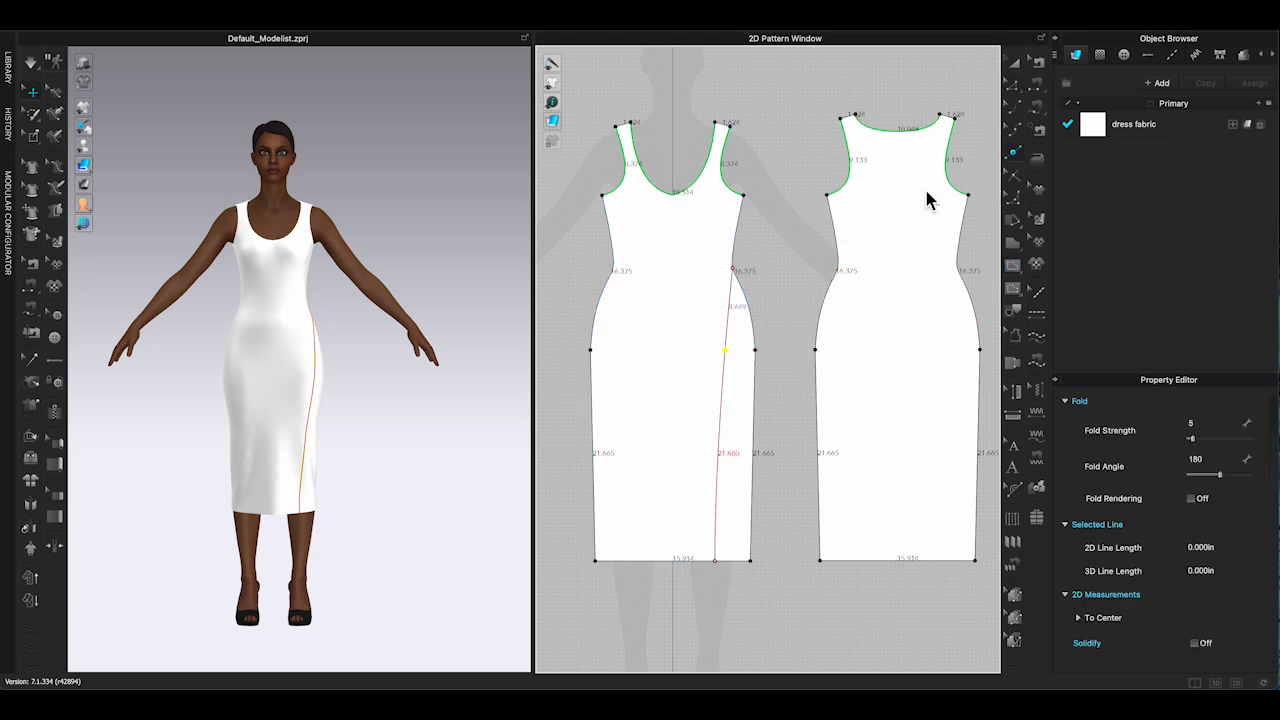
{"action": "left_click", "coordinate": [1015, 89]}
{"action": "left_click", "coordinate": [720, 404]}
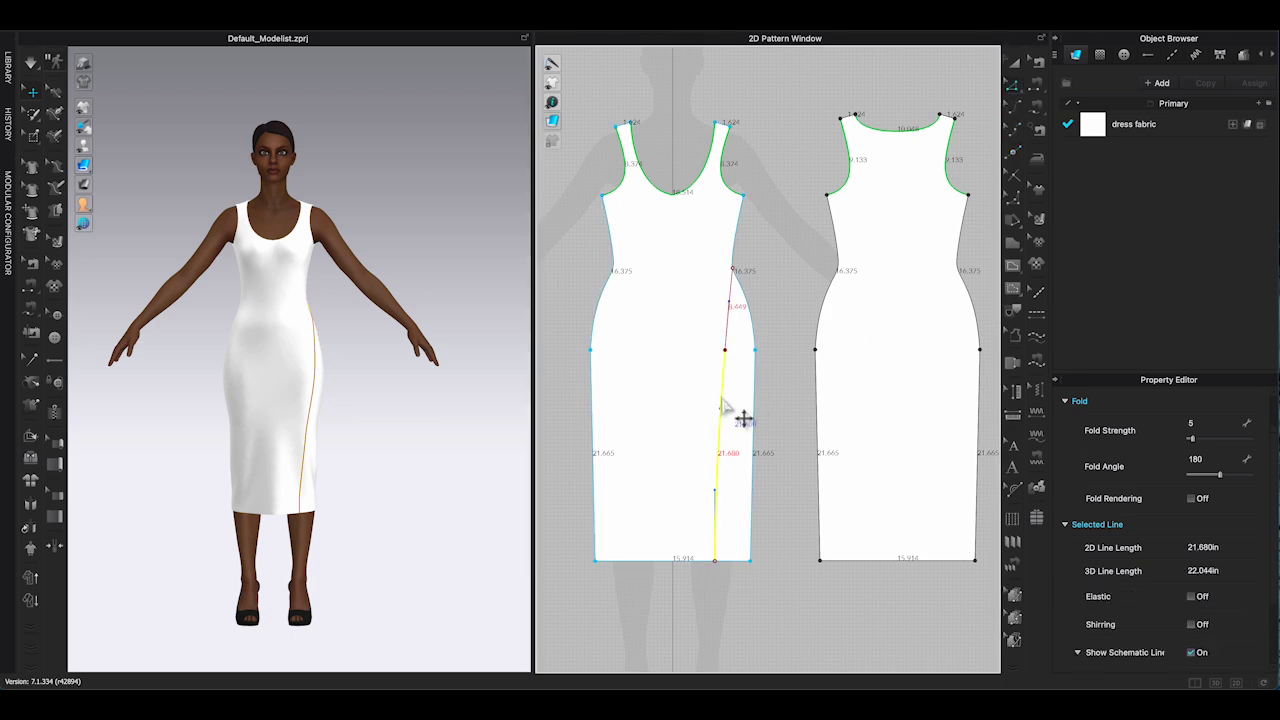
{"action": "right_click", "coordinate": [721, 401]}
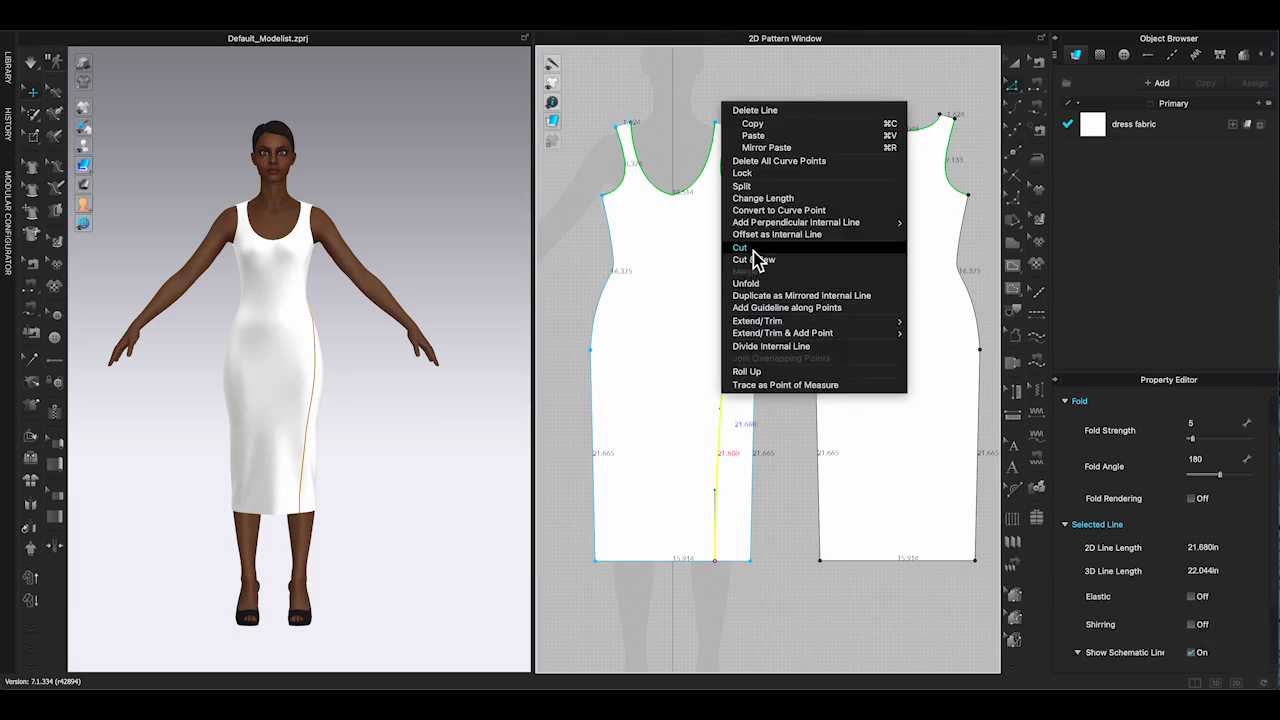
Simulate the front slit and pull the skirt hem to test how it opens
{"action": "left_click", "coordinate": [31, 62]}
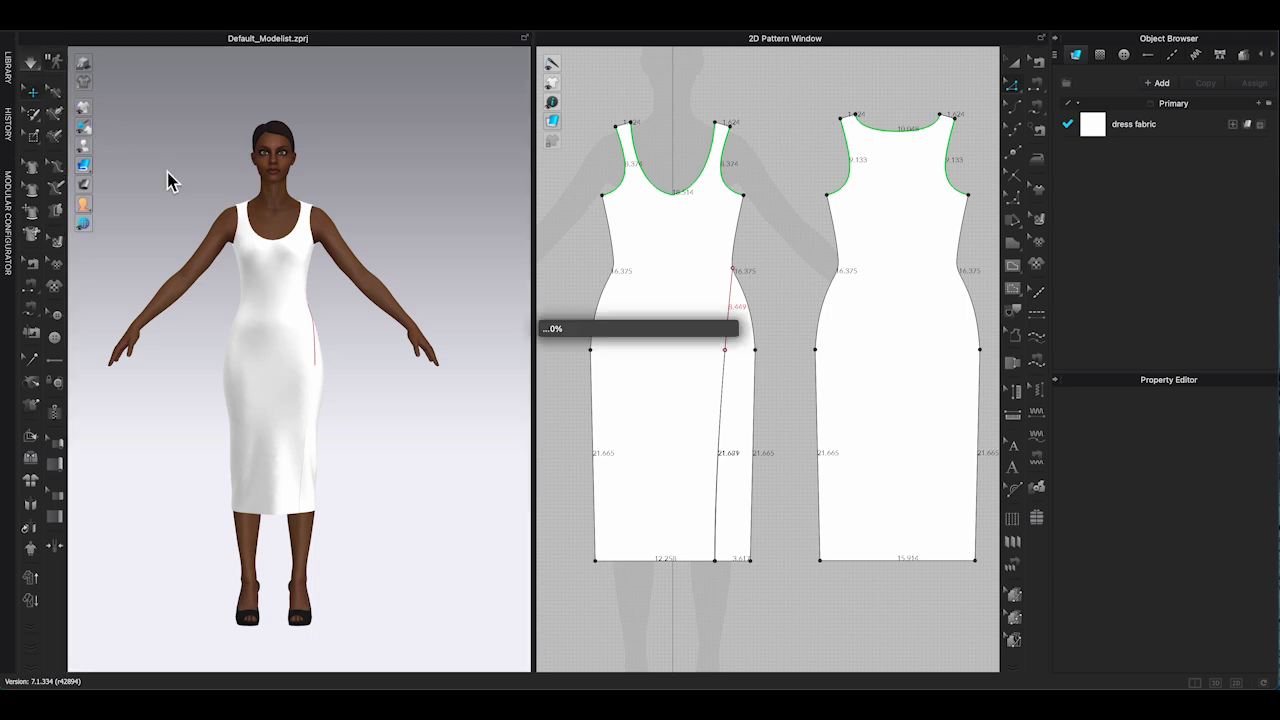
{"action": "left_click", "coordinate": [285, 502]}
{"action": "right_click_drag", "start_coordinate": [287, 515], "coordinate": [413, 487]}
{"action": "left_click", "coordinate": [410, 500]}
Undo the slit cut, the split point and the internal line on the front pattern
{"action": "key", "text": "ctrl+z"}
{"action": "key", "text": "ctrl+z"}
{"action": "key", "text": "ctrl+z"}
{"action": "key", "text": "ctrl+z"}
{"action": "key", "text": "ctrl+z"}
{"action": "key", "text": "ctrl+z"}
{"action": "key", "text": "ctrl+z"}
{"action": "key", "text": "ctrl+z"}
{"action": "key", "text": "ctrl+z"}
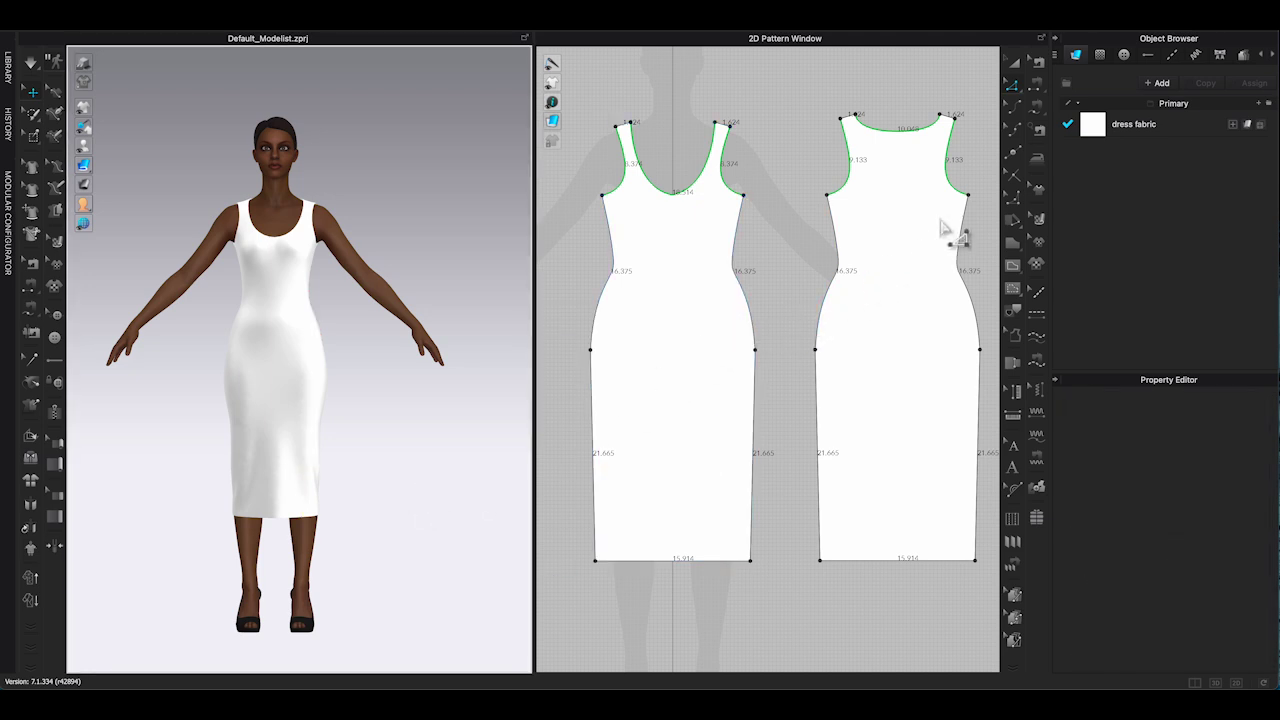
Delete the side-seam sewing between front and back below the hip on the avatar's left side
{"action": "left_click", "coordinate": [1039, 63]}
{"action": "left_click", "coordinate": [756, 410]}
{"action": "key", "text": "Delete"}
Simulate the open side slit, pull the skirt panels to settle them, and display the sewing lines in front view
{"action": "right_click_drag", "start_coordinate": [393, 500], "coordinate": [343, 493]}
{"action": "key", "text": "space"}
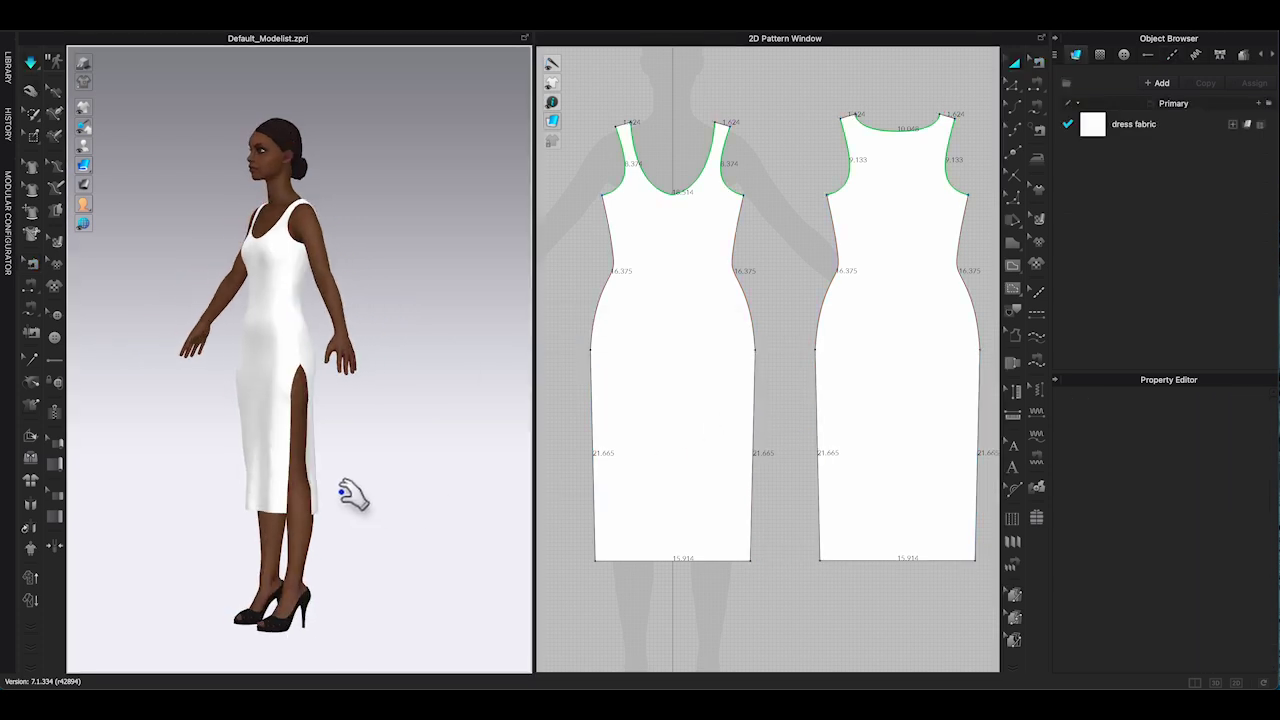
{"action": "left_click", "coordinate": [278, 484]}
{"action": "left_click", "coordinate": [313, 491]}
{"action": "right_click_drag", "start_coordinate": [389, 525], "coordinate": [440, 525]}
{"action": "key", "text": "b"}
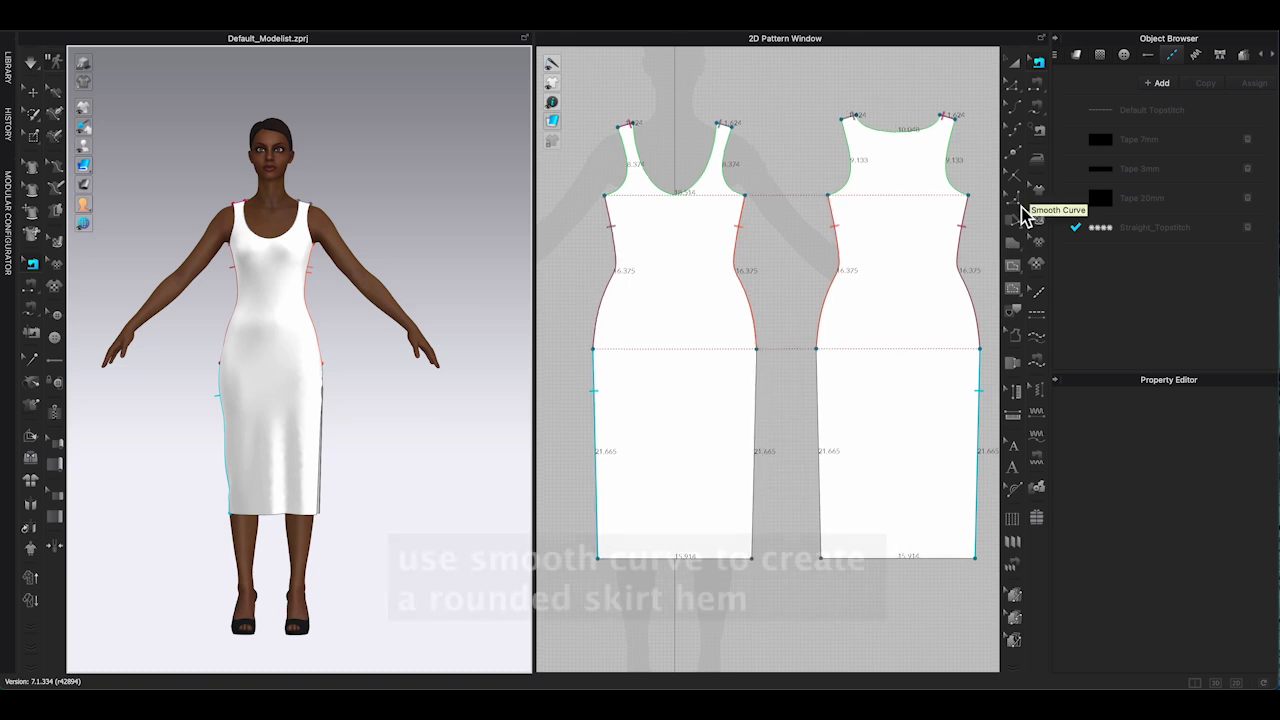
Round the slit-side hem corners of the front and back patterns with wide smooth curves running to the opposite hem corners
{"action": "left_click", "coordinate": [1019, 208]}
{"action": "left_click_drag", "start_coordinate": [751, 555], "coordinate": [563, 441]}
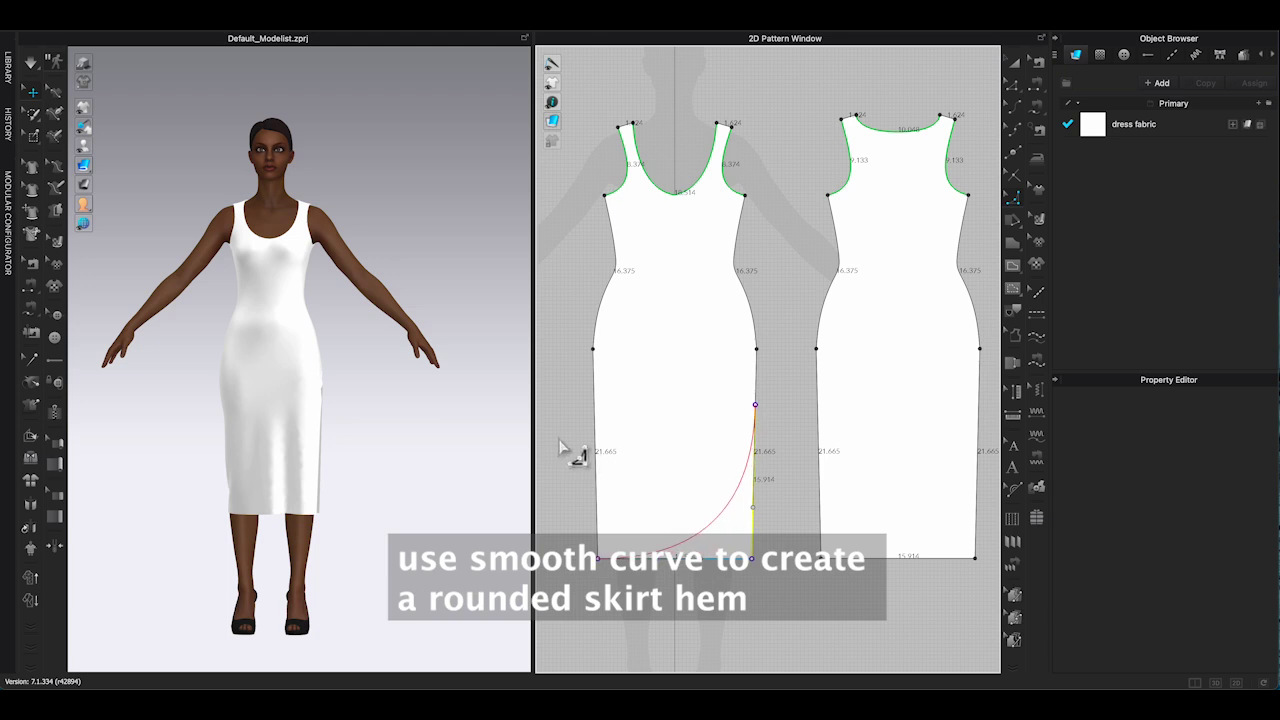
{"action": "left_click_drag", "start_coordinate": [820, 558], "coordinate": [1018, 512]}
{"action": "mouse_move", "coordinate": [409, 503]}
{"action": "right_mouse_down"}
{"action": "mouse_move", "coordinate": [366, 503]}
{"action": "mouse_move", "coordinate": [371, 486]}
{"action": "mouse_move", "coordinate": [410, 483]}
{"action": "right_mouse_up"}
Merge each pattern's straight slit edge with its rounded hem into one continuous edge
{"action": "left_click", "coordinate": [1016, 86]}
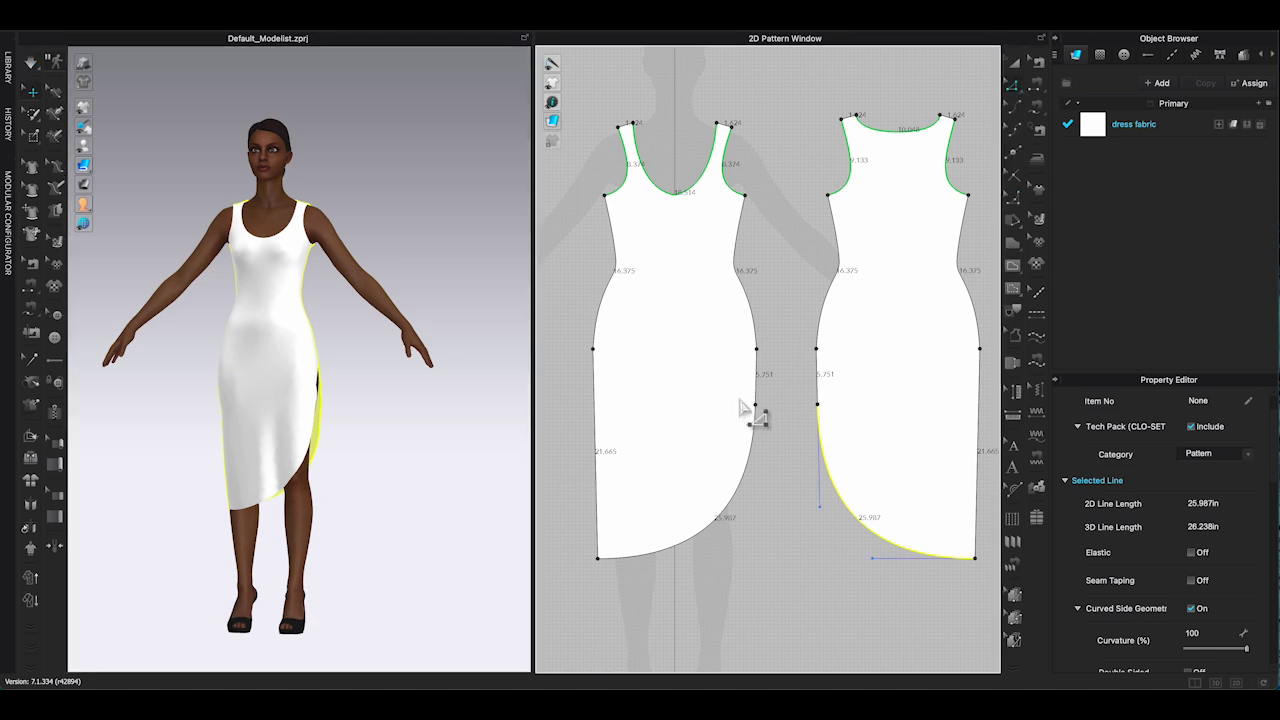
{"action": "left_click", "coordinate": [857, 429]}
{"action": "right_click", "coordinate": [843, 429]}
{"action": "left_click", "coordinate": [848, 517]}
{"action": "scroll", "coordinate": [500, 491], "scroll_direction": "down", "scroll_amount": 2}
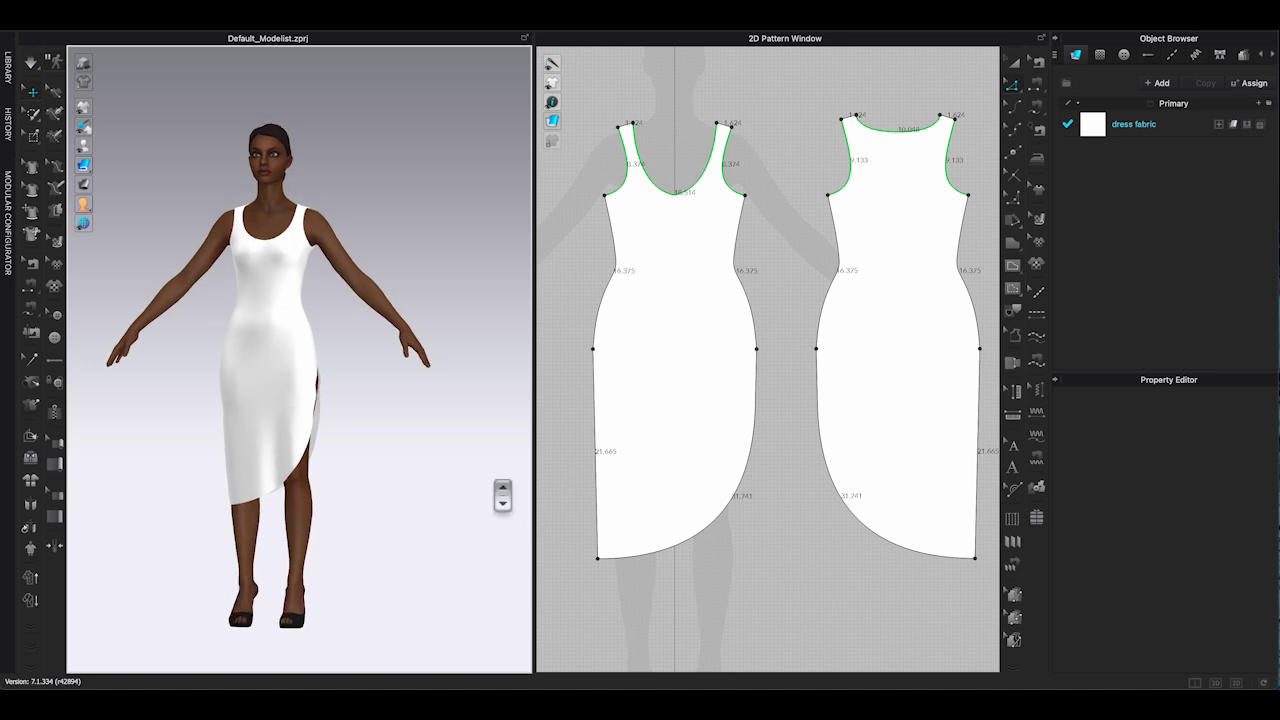
Add a 0.25 in Under binding along the front pattern's slit and rounded hem edge
{"action": "left_click", "coordinate": [56, 519]}
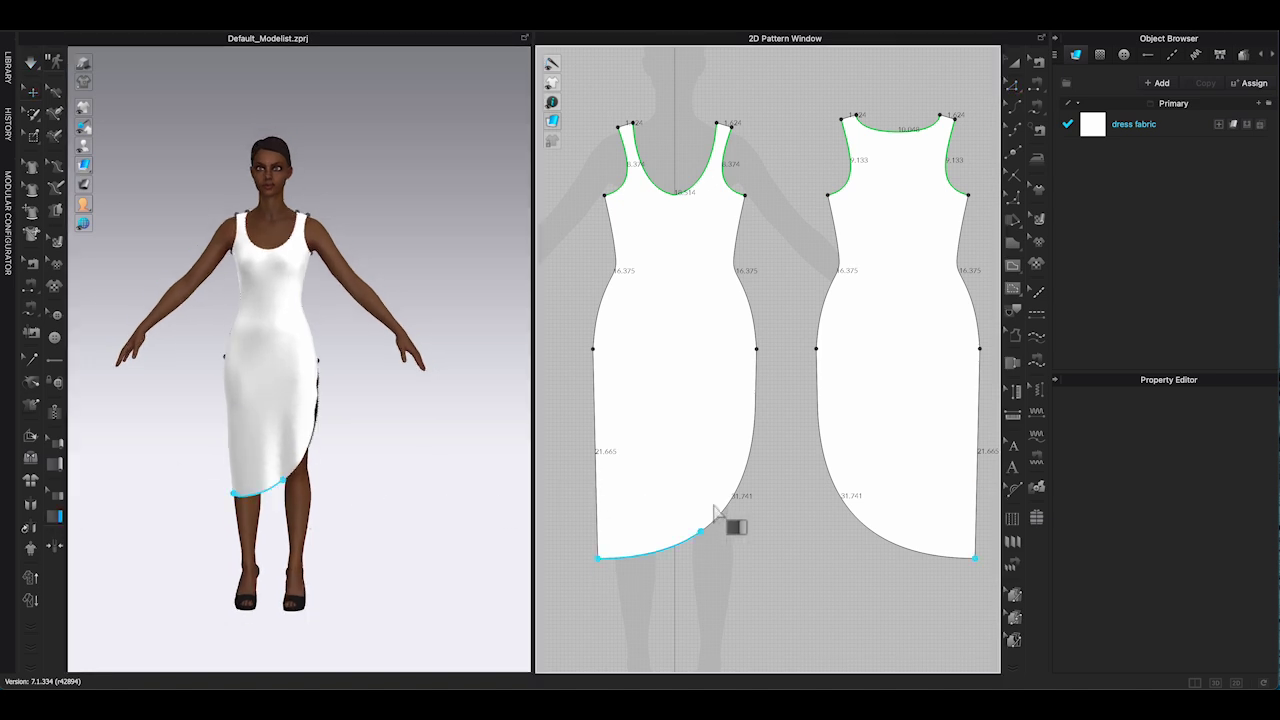
{"action": "left_click", "coordinate": [764, 378]}
{"action": "scroll", "coordinate": [389, 529], "scroll_direction": "up", "scroll_amount": 3}
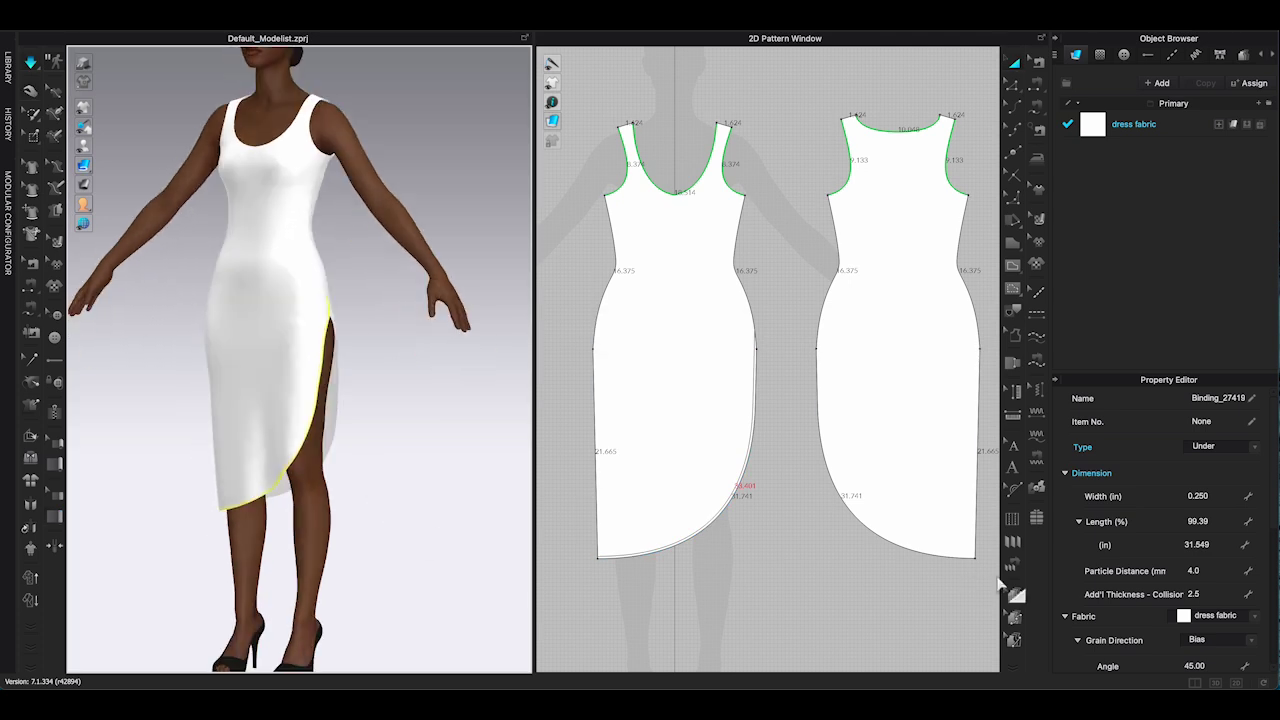
Try to bind the back pattern's slit and hem edge, simulate it, and undo that binding
{"action": "left_click", "coordinate": [56, 519]}
{"action": "left_click", "coordinate": [975, 559]}
{"action": "left_click", "coordinate": [834, 484]}
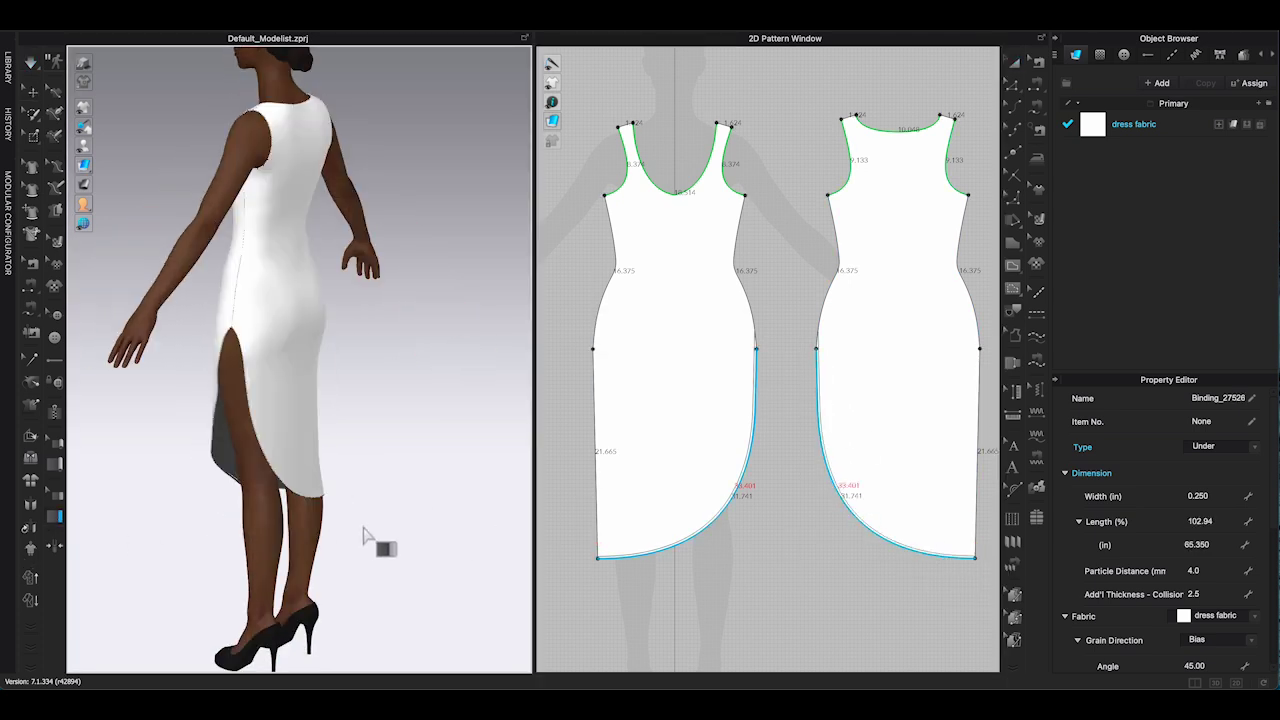
{"action": "key", "text": "space"}
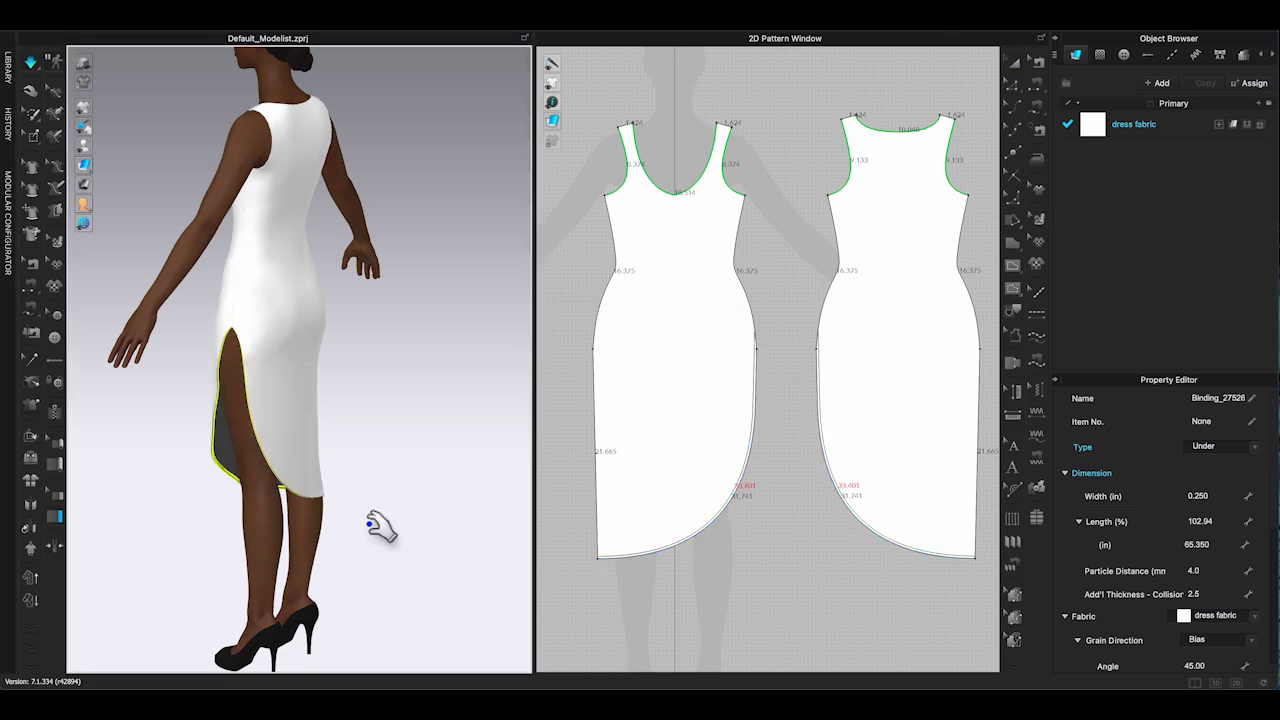
{"action": "key", "text": "ctrl+z"}
Add a separate 0.25 in binding along the back pattern's slit and rounded hem edge
{"action": "right_click_drag", "start_coordinate": [373, 529], "coordinate": [534, 486]}
{"action": "left_click", "coordinate": [814, 364]}
{"action": "left_click", "coordinate": [978, 568]}
Add a 0.25 in binding all the way around the front and back neckline
{"action": "scroll", "coordinate": [315, 403], "scroll_direction": "up", "scroll_amount": 2}
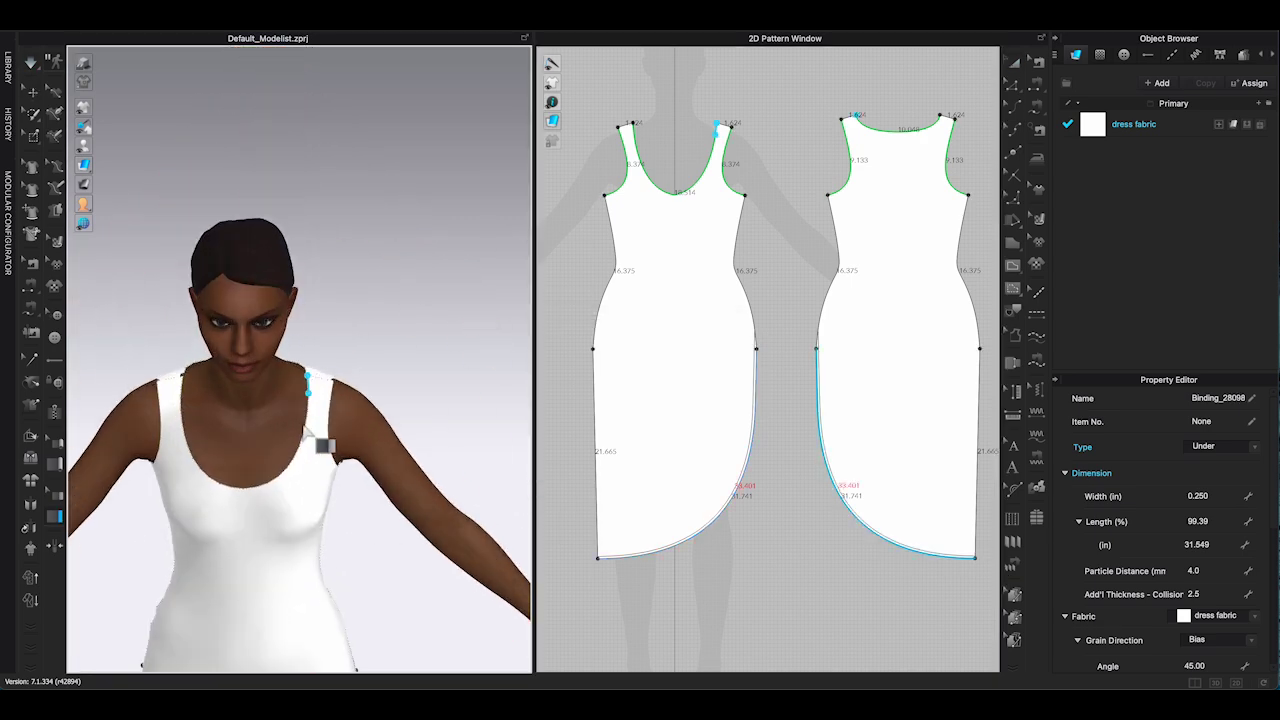
{"action": "right_click_drag", "start_coordinate": [181, 388], "coordinate": [365, 440]}
{"action": "key", "text": "Return"}
Add 0.25 in Under bindings around both armholes, covering the front and back edges
{"action": "right_click_drag", "start_coordinate": [372, 518], "coordinate": [340, 434]}
{"action": "left_click", "coordinate": [329, 423]}
{"action": "right_click_drag", "start_coordinate": [288, 365], "coordinate": [264, 407]}
{"action": "right_click_drag", "start_coordinate": [292, 571], "coordinate": [174, 423]}
{"action": "left_click", "coordinate": [169, 433]}
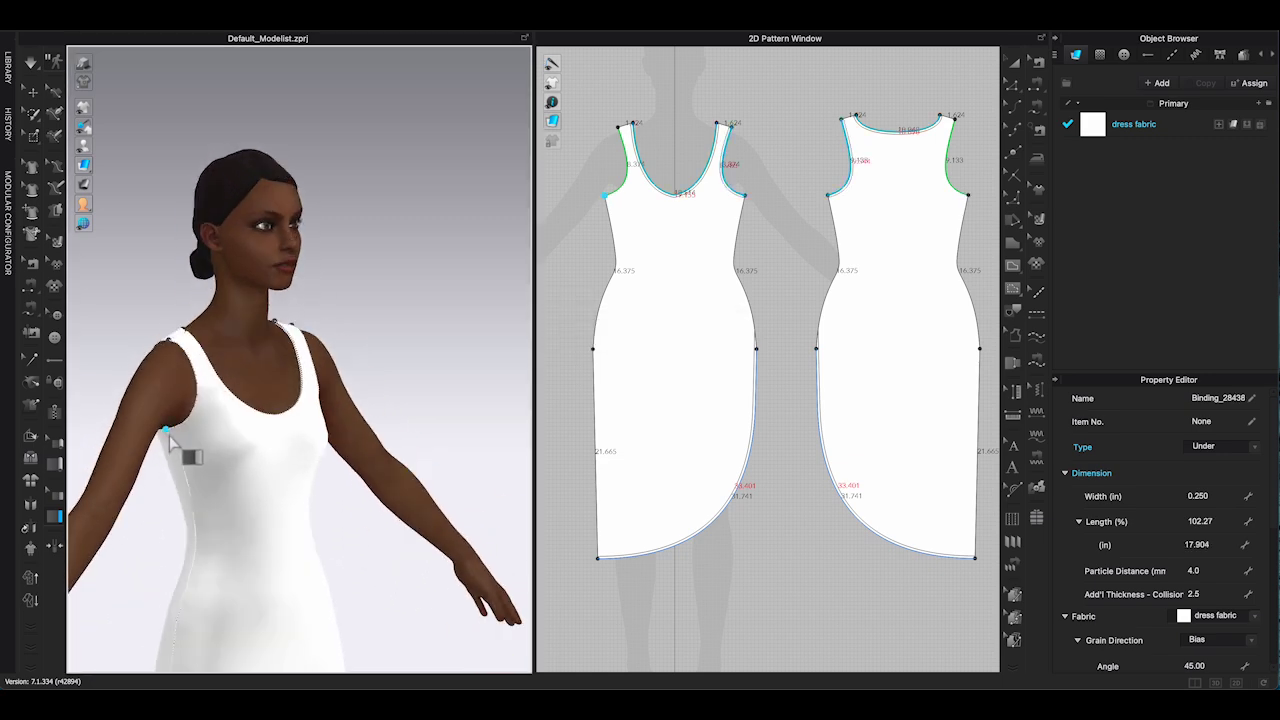
{"action": "right_click_drag", "start_coordinate": [191, 362], "coordinate": [311, 415]}
{"action": "double_click", "coordinate": [311, 416]}
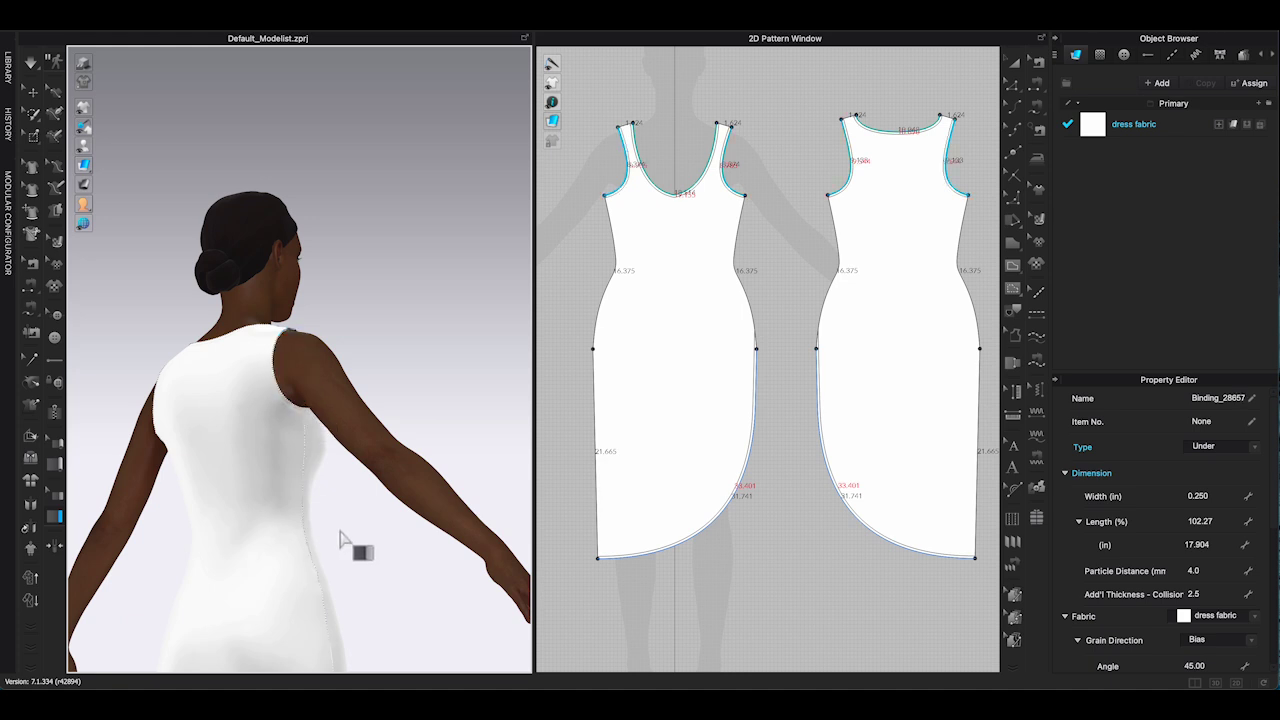
Simulate the dress with the new bindings and return to the full front view of the avatar
{"action": "key", "text": "2"}
{"action": "key", "text": "space"}
{"action": "scroll", "coordinate": [330, 545], "scroll_direction": "down", "scroll_amount": 5}
{"action": "left_click", "coordinate": [30, 62]}
{"action": "right_click_drag", "start_coordinate": [250, 215], "coordinate": [354, 237]}
{"action": "key", "text": "2"}
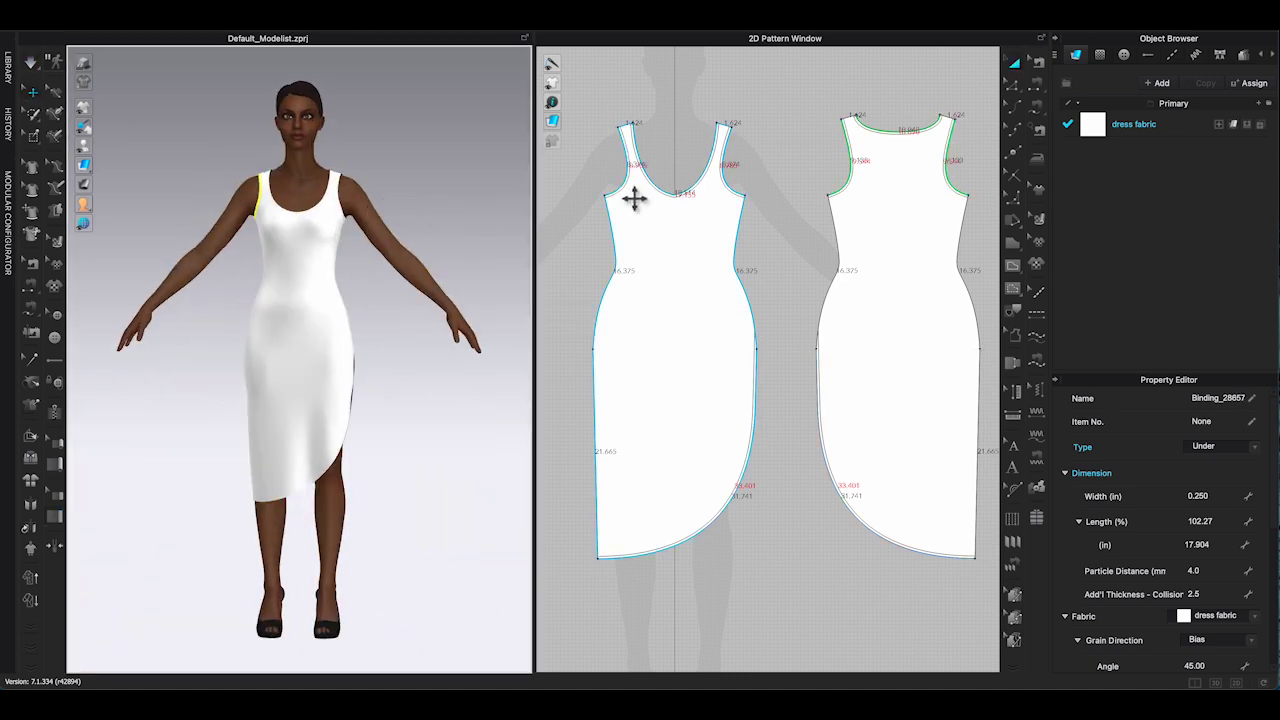
Place the Chinese Dragon graphic on the front pattern's bodice with a width of 9 in
{"action": "left_click", "coordinate": [1040, 270]}
{"action": "double_click", "coordinate": [805, 182]}
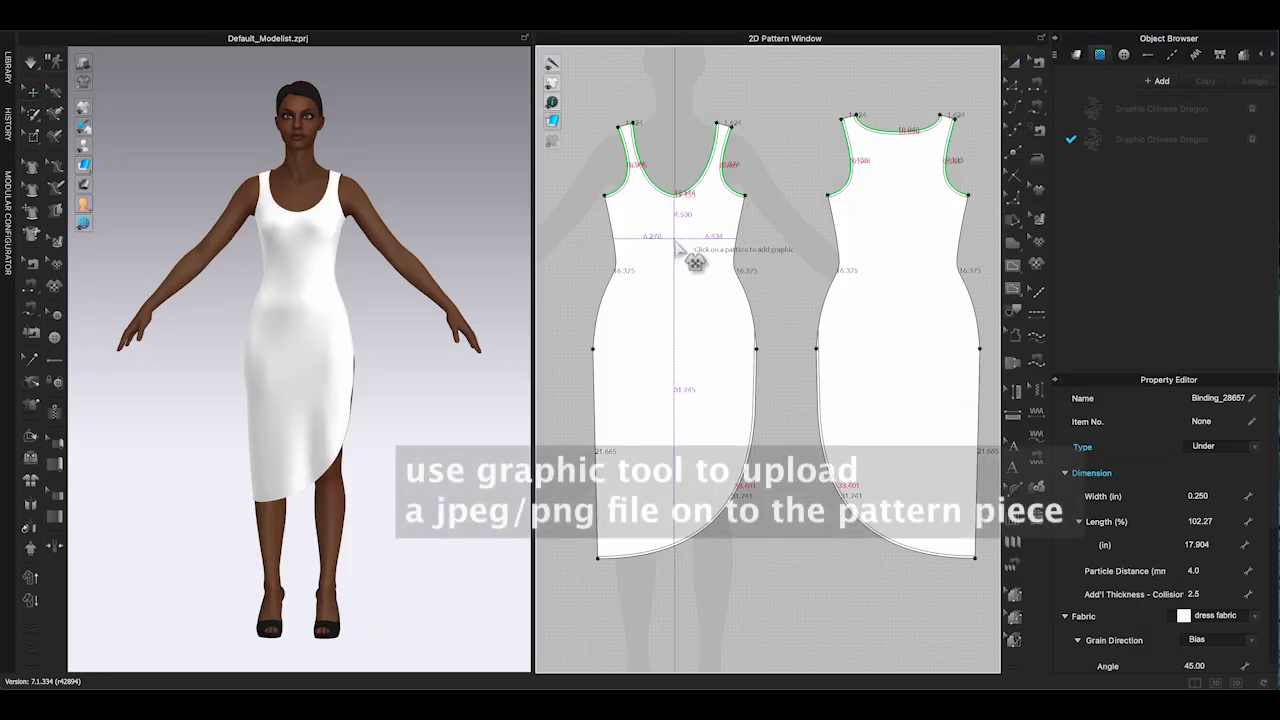
{"action": "left_click", "coordinate": [692, 258]}
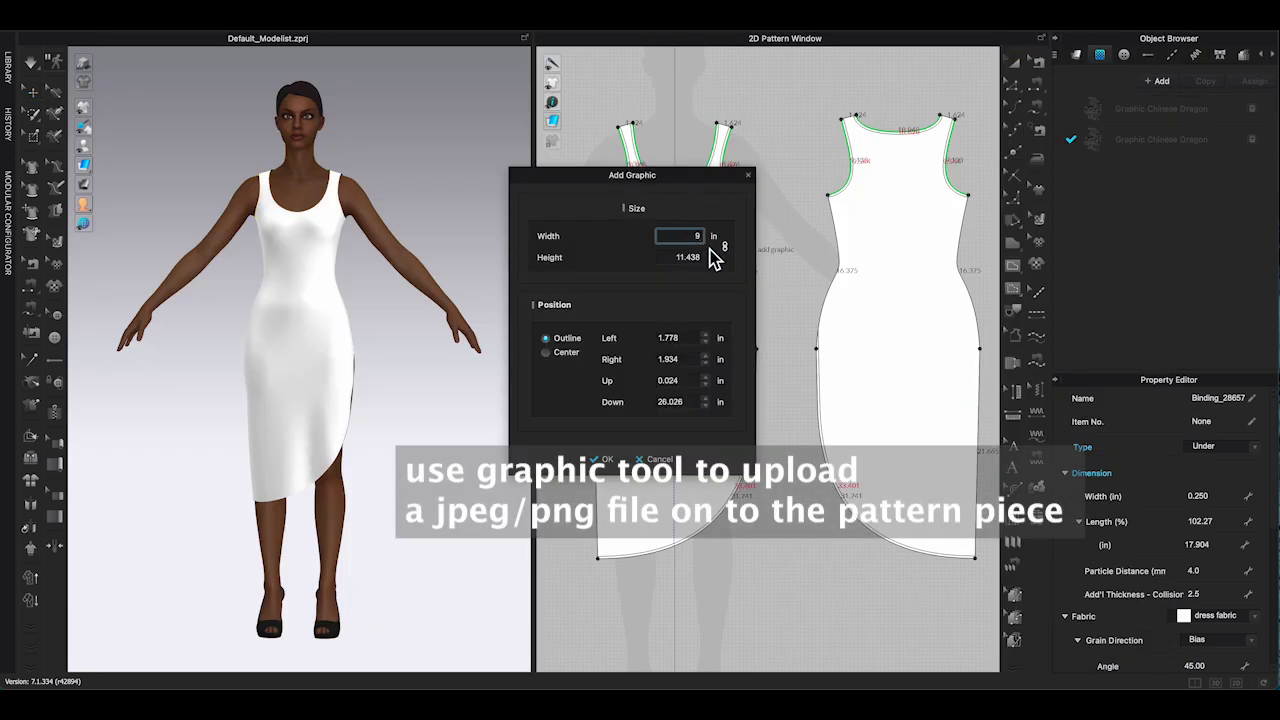
{"action": "key", "text": "Return"}
{"action": "scroll", "coordinate": [716, 232], "scroll_direction": "up", "scroll_amount": 5}
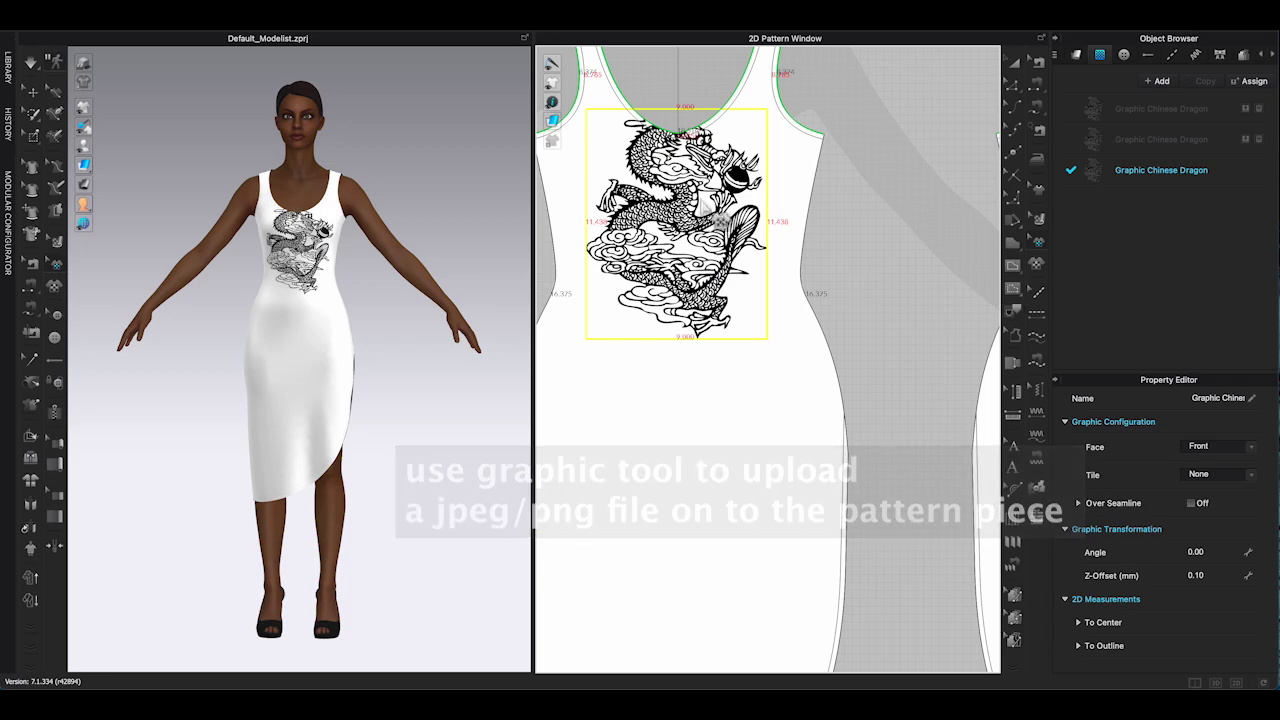
Move the dragon graphic slightly lower on the front bodice, below the neckline
{"action": "left_click", "coordinate": [1039, 245]}
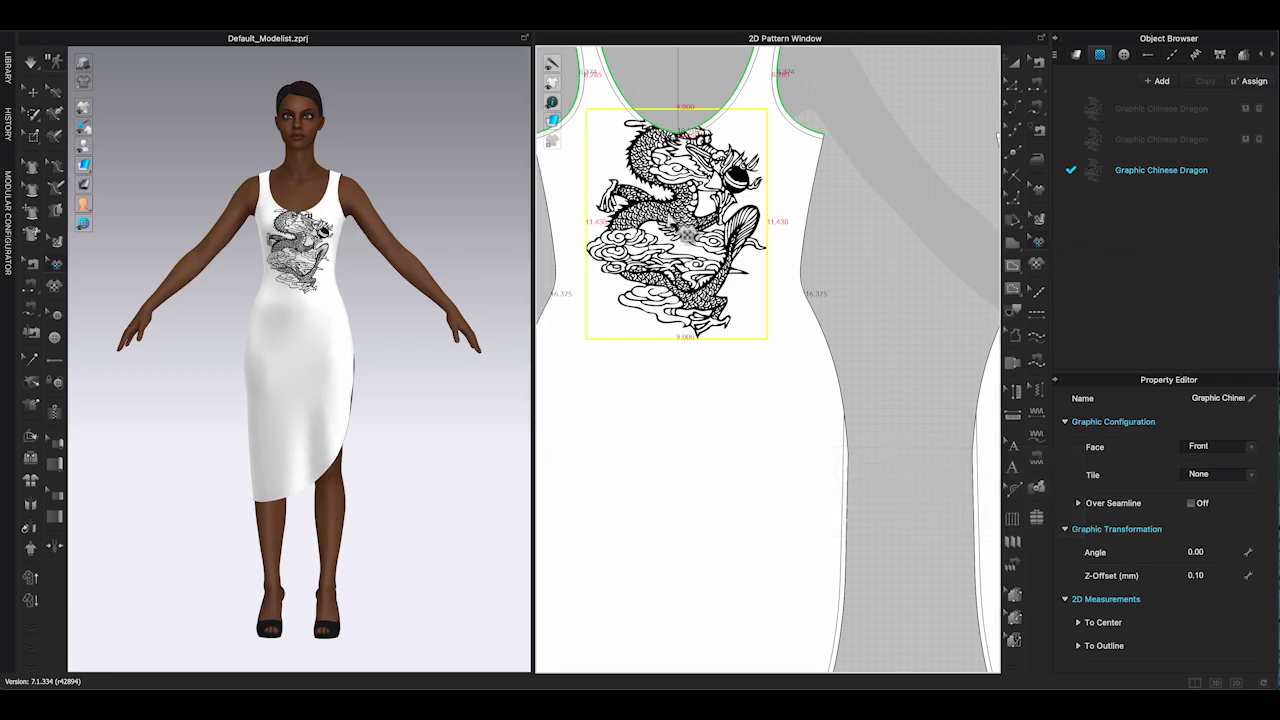
{"action": "scroll", "coordinate": [693, 236], "scroll_direction": "up", "scroll_amount": 3}
{"action": "scroll", "coordinate": [690, 233], "scroll_direction": "down", "scroll_amount": 8}
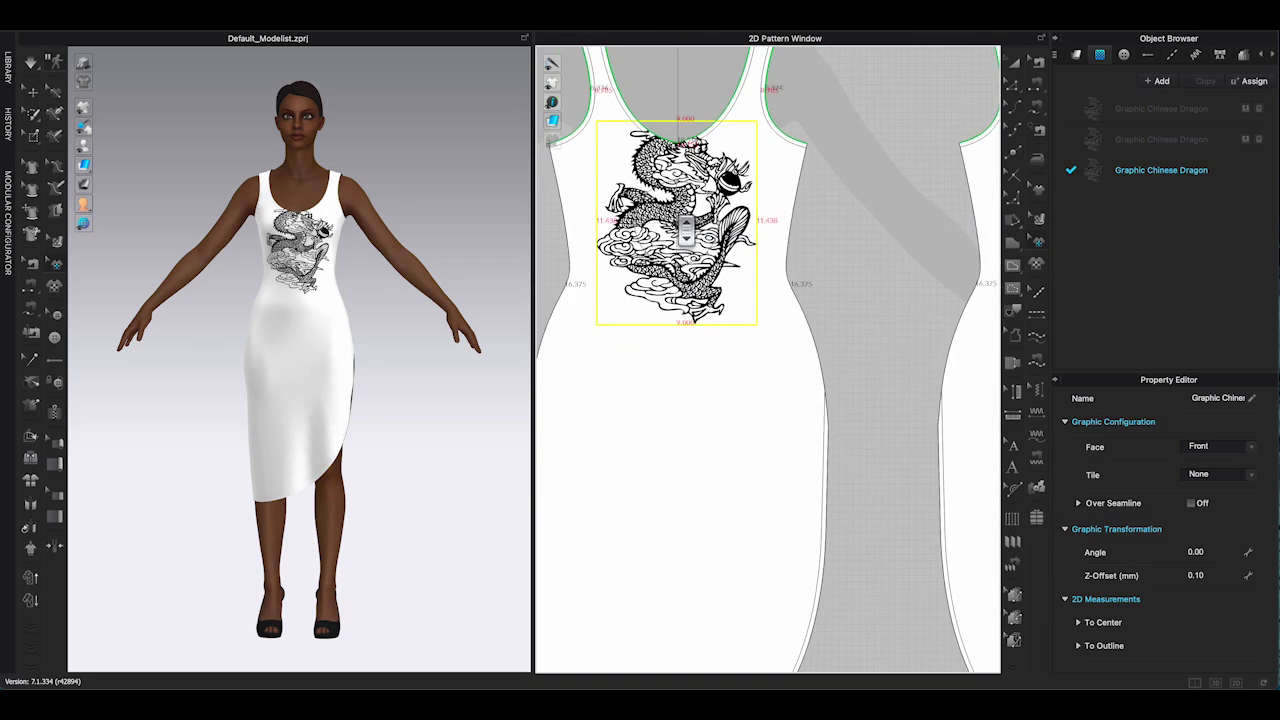
{"action": "scroll", "coordinate": [686, 230], "scroll_direction": "up", "scroll_amount": 3}
{"action": "scroll", "coordinate": [686, 230], "scroll_direction": "down", "scroll_amount": 3}
{"action": "scroll", "coordinate": [686, 230], "scroll_direction": "up", "scroll_amount": 3}
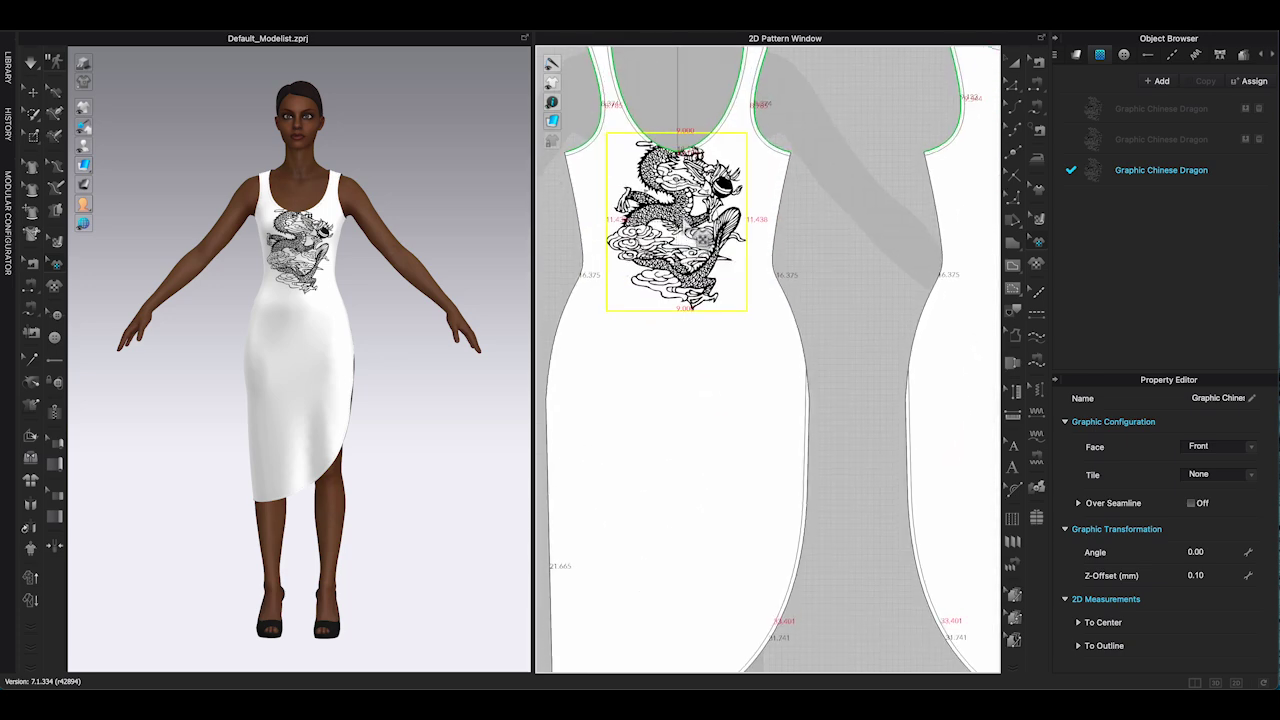
{"action": "left_click_drag", "start_coordinate": [707, 238], "coordinate": [711, 266]}
Resize the dragon graphic to about 8.4 by 10.6 in and adjust its placement on the front bodice
{"action": "scroll", "coordinate": [705, 263], "scroll_direction": "up", "scroll_amount": 3}
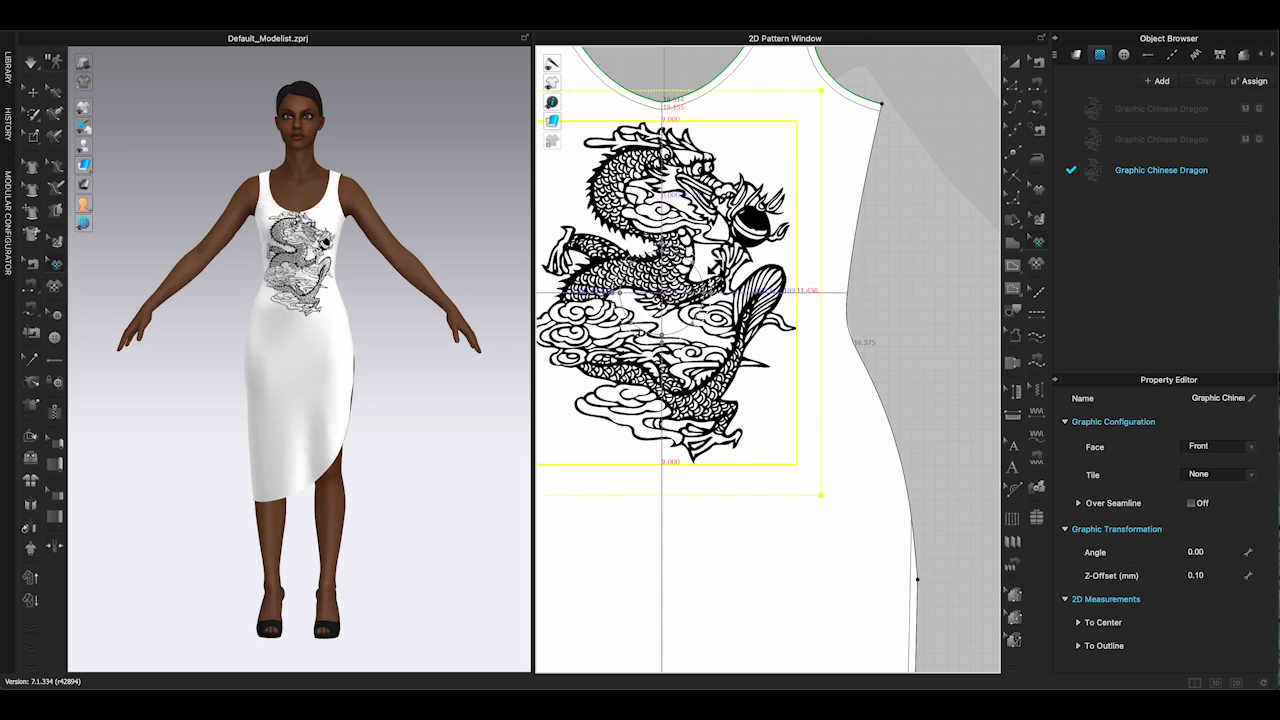
{"action": "scroll", "coordinate": [398, 272], "scroll_direction": "up", "scroll_amount": 5}
{"action": "middle_click_drag", "start_coordinate": [390, 340], "coordinate": [377, 449]}
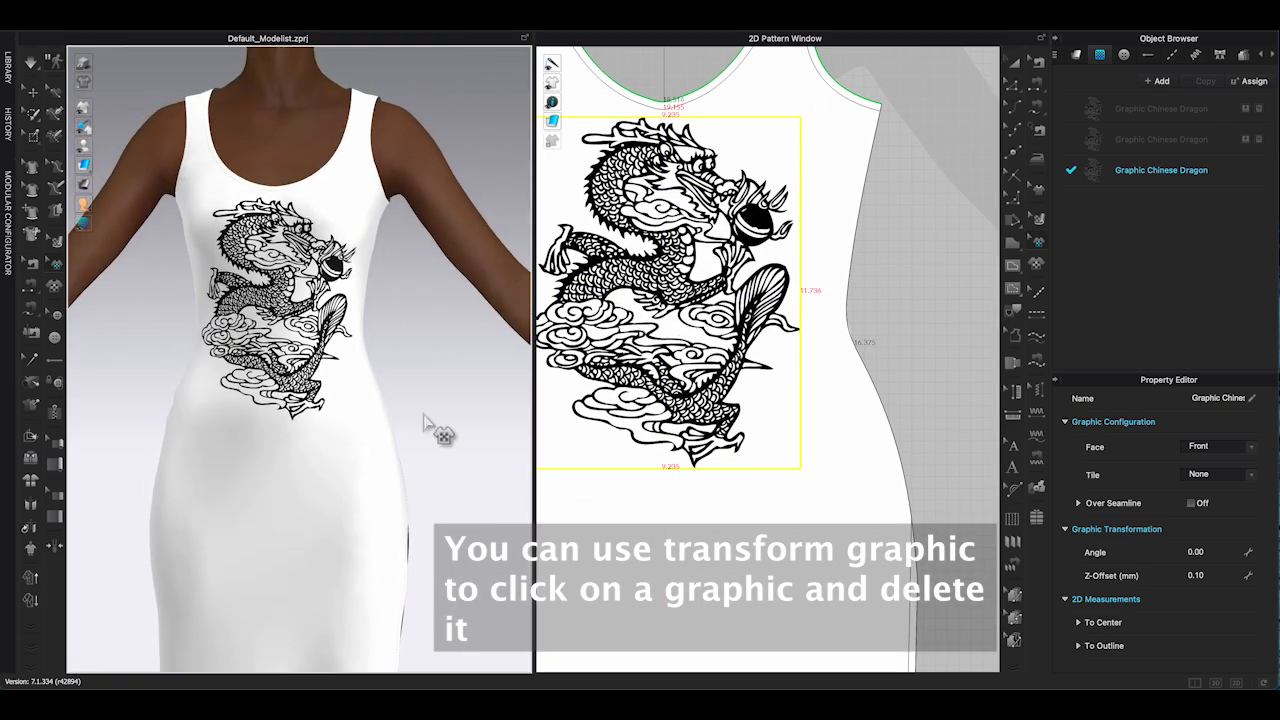
{"action": "mouse_move", "coordinate": [700, 273]}
{"action": "left_mouse_down"}
{"action": "mouse_move", "coordinate": [704, 304]}
{"action": "mouse_move", "coordinate": [692, 261]}
{"action": "mouse_move", "coordinate": [704, 300]}
{"action": "mouse_move", "coordinate": [696, 276]}
{"action": "left_mouse_up"}
{"action": "left_click", "coordinate": [402, 293]}
{"action": "scroll", "coordinate": [486, 301], "scroll_direction": "down", "scroll_amount": 5}
{"action": "scroll", "coordinate": [724, 337], "scroll_direction": "down", "scroll_amount": 5}
{"action": "middle_click_drag", "start_coordinate": [823, 240], "coordinate": [819, 189]}
{"action": "middle_click_drag", "start_coordinate": [414, 371], "coordinate": [411, 295]}
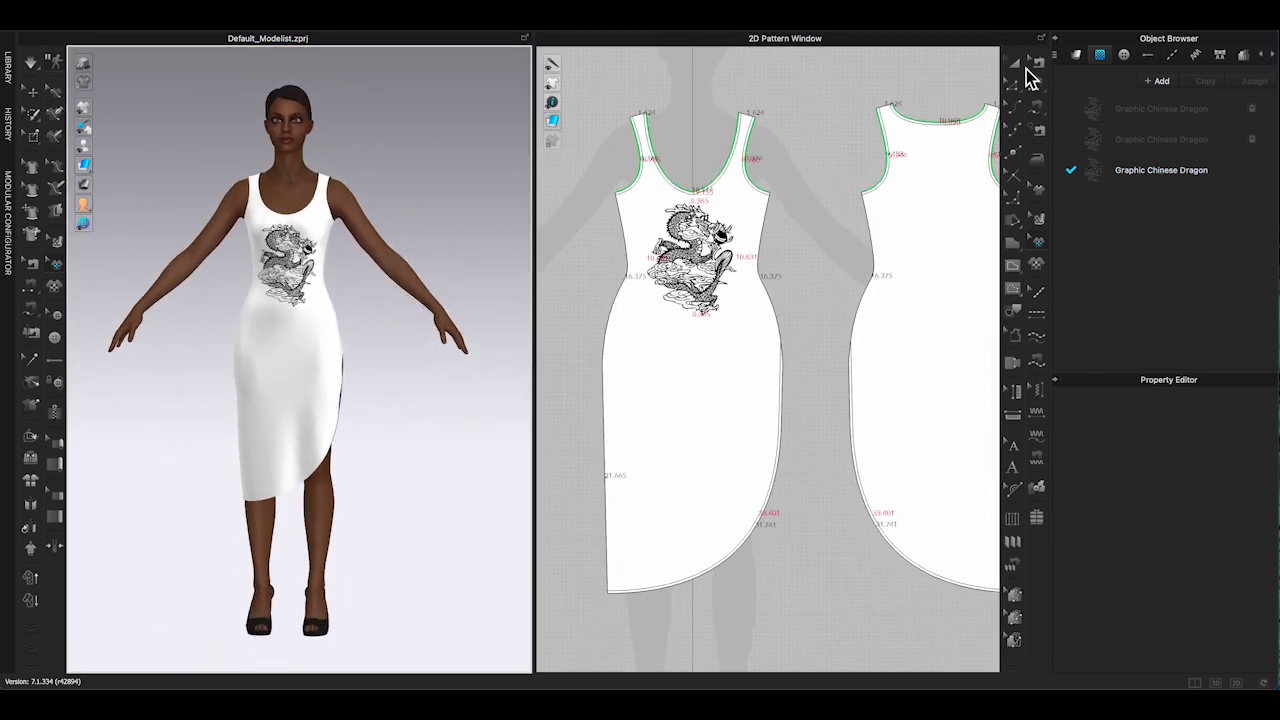
Change the dress fabric's color to the dark red swatch Red 3
{"action": "left_click", "coordinate": [1076, 54]}
{"action": "left_click", "coordinate": [1157, 125]}
{"action": "scroll", "coordinate": [1206, 562], "scroll_direction": "down", "scroll_amount": 4}
{"action": "left_click", "coordinate": [1249, 540]}
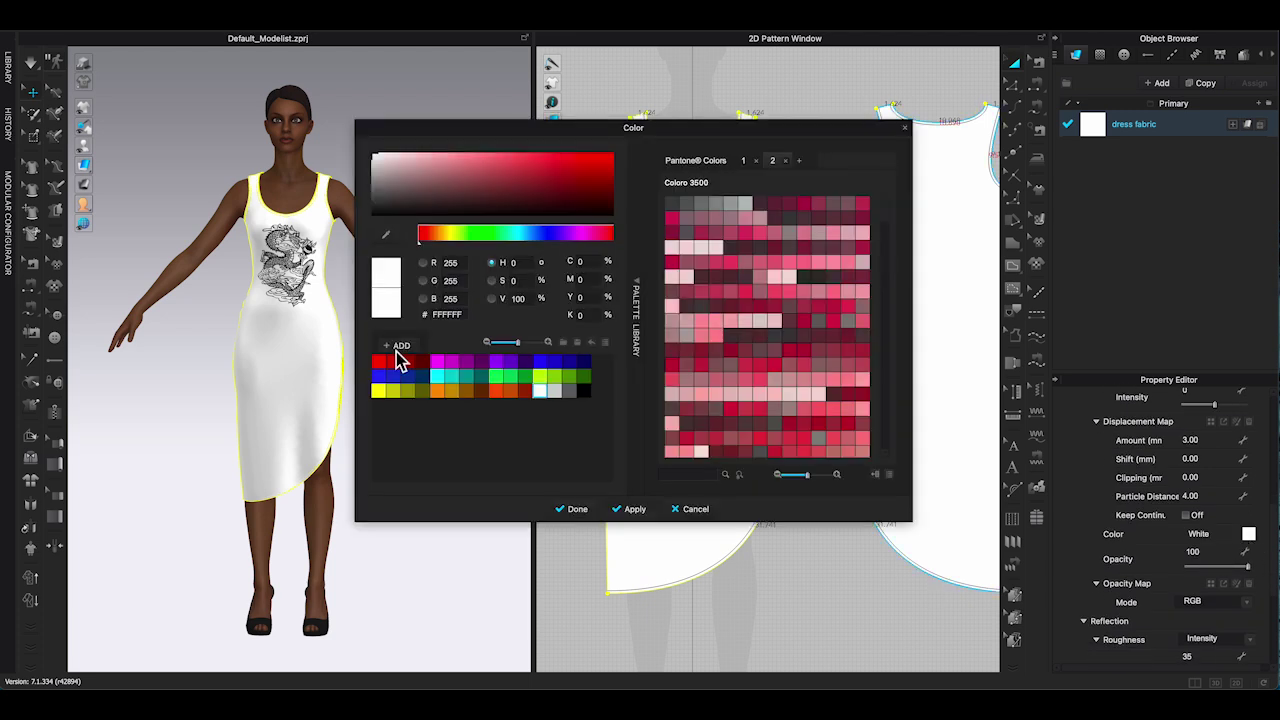
{"action": "left_click", "coordinate": [405, 365]}
{"action": "left_click", "coordinate": [588, 510]}
{"action": "left_click", "coordinate": [360, 300]}
Change the dress fabric's material type, trying Fabric_Matte and other surface finishes
{"action": "left_click", "coordinate": [1140, 124]}
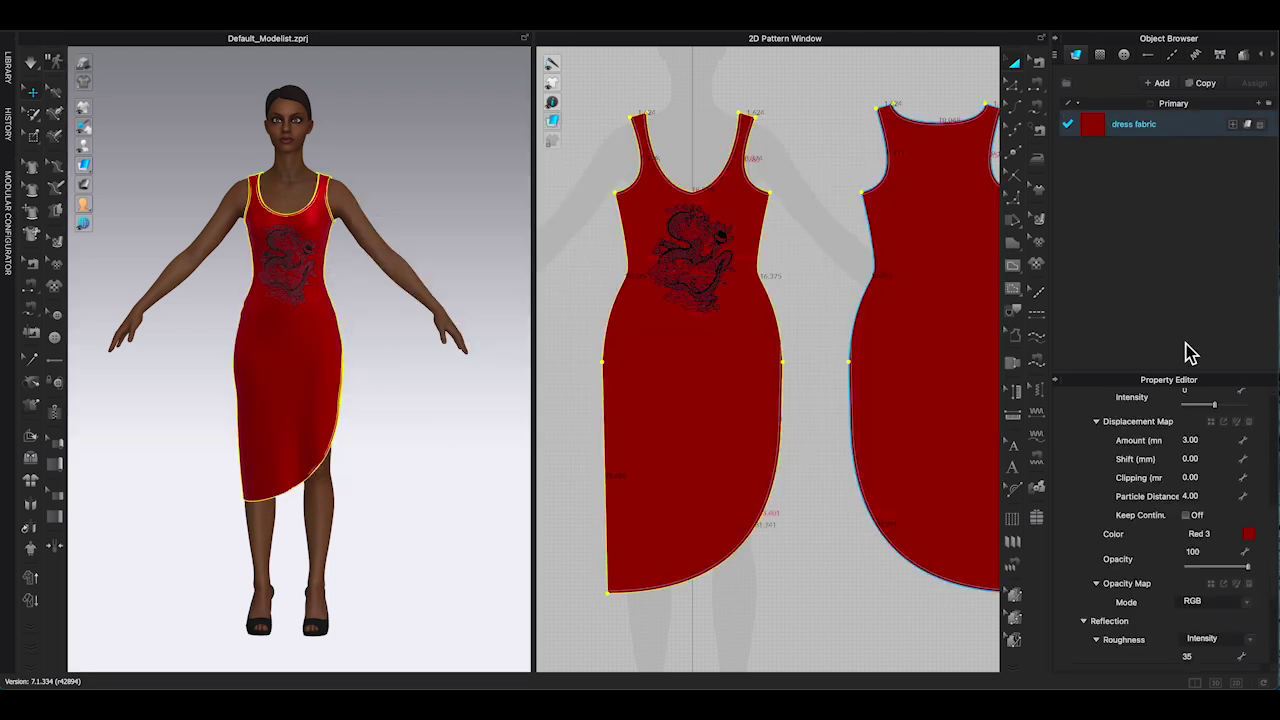
{"action": "left_click", "coordinate": [1253, 473]}
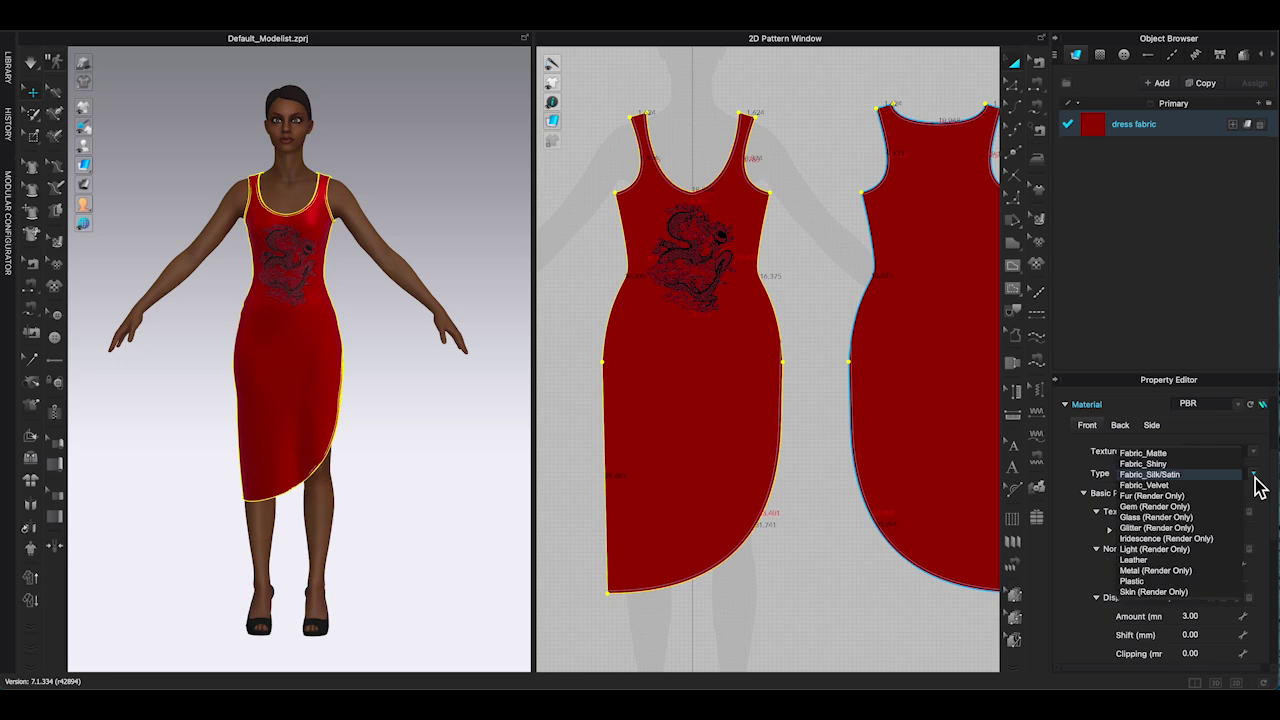
{"action": "left_click", "coordinate": [1162, 456]}
{"action": "left_click", "coordinate": [1256, 400]}
{"action": "left_click", "coordinate": [1175, 409]}
{"action": "left_click", "coordinate": [1255, 399]}
{"action": "left_click", "coordinate": [1180, 408]}
Deselect the fabric and simulate the red dress on the avatar
{"action": "left_click", "coordinate": [458, 214]}
{"action": "key", "text": "space"}
{"action": "mouse_move", "coordinate": [414, 228]}
{"action": "right_mouse_down"}
{"action": "mouse_move", "coordinate": [292, 237]}
{"action": "mouse_move", "coordinate": [389, 230]}
{"action": "right_mouse_up"}
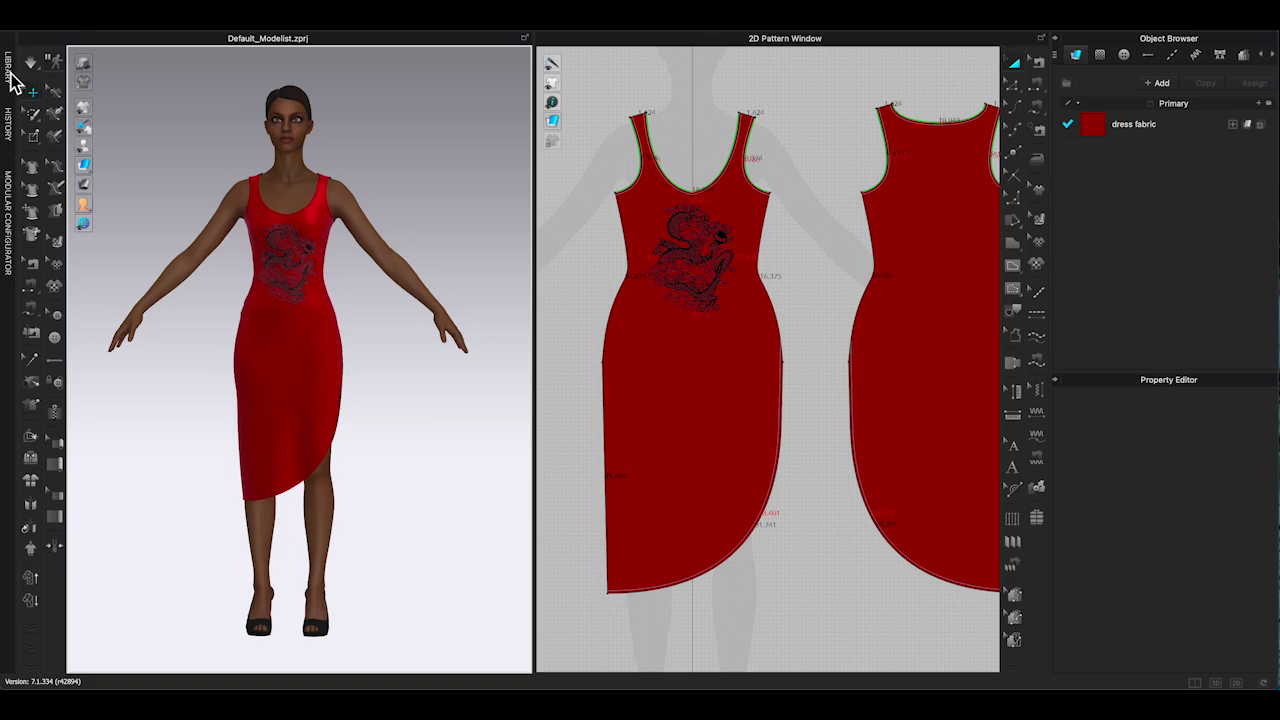
Open the avatar's Pose folder in the library and apply the pose FV2_05.pos to the avatar
{"action": "left_click", "coordinate": [9, 76]}
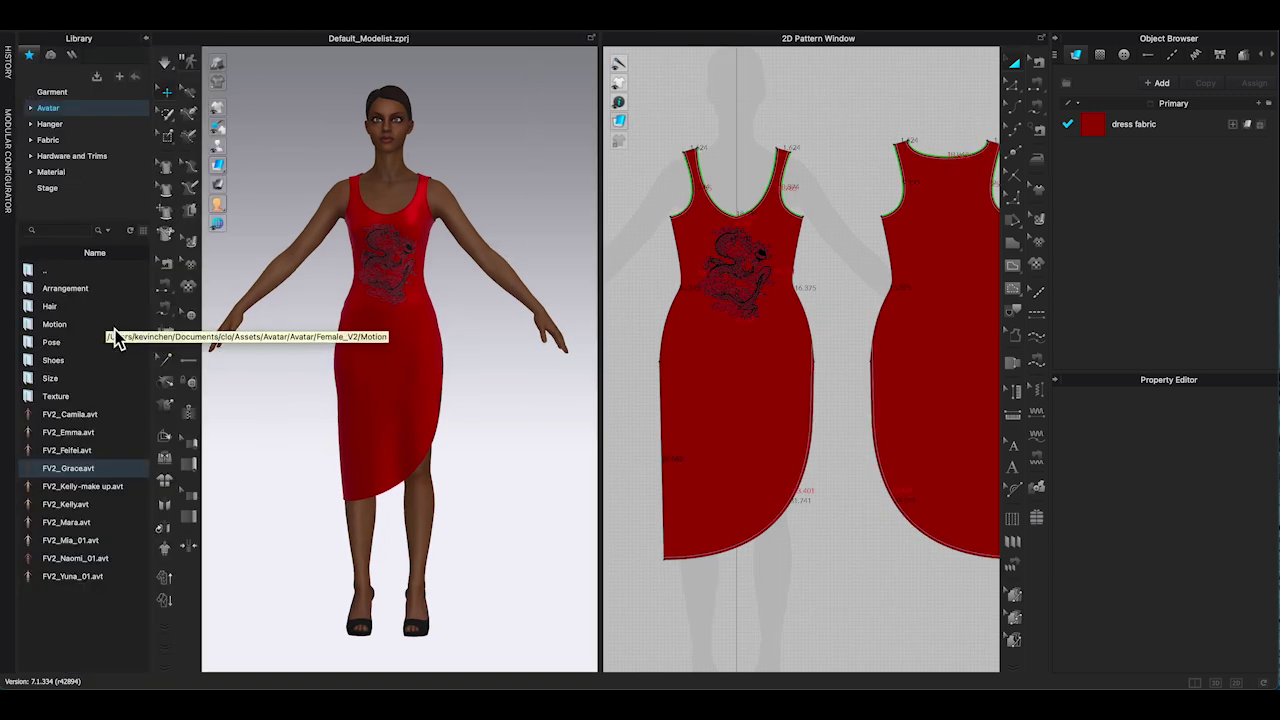
{"action": "double_click", "coordinate": [51, 343]}
{"action": "left_click", "coordinate": [145, 231]}
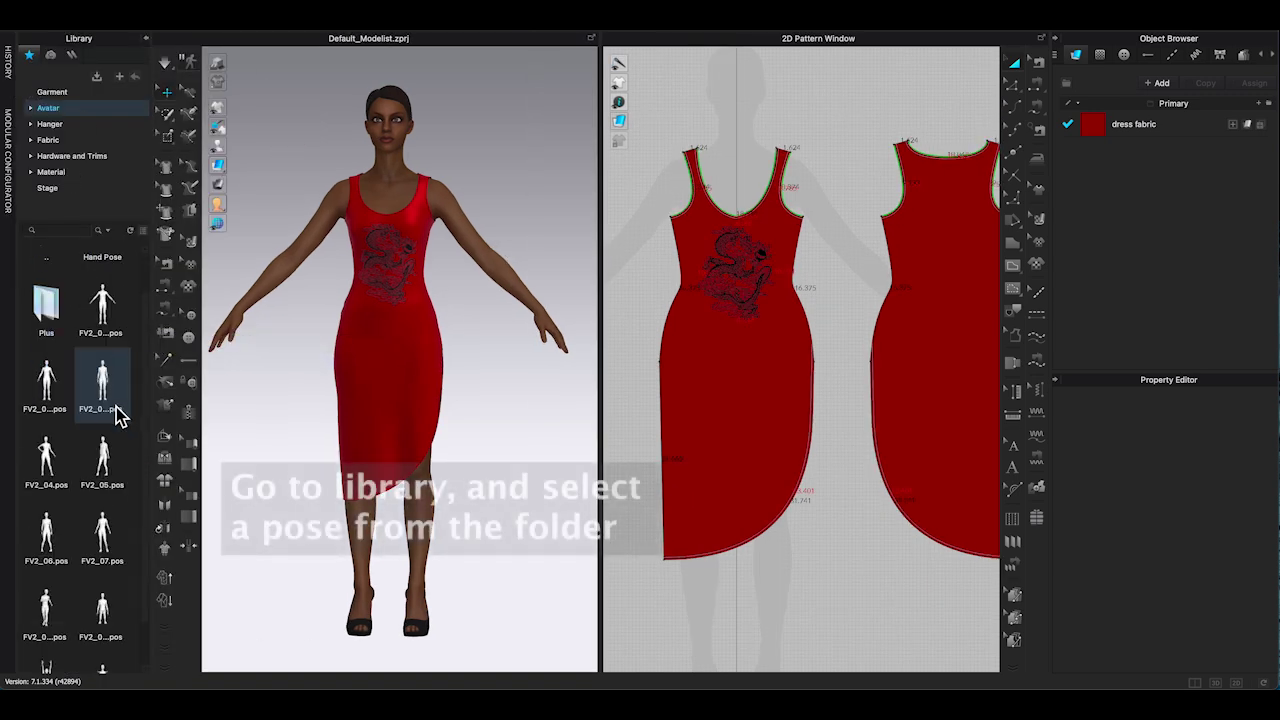
{"action": "double_click", "coordinate": [45, 405]}
{"action": "left_click", "coordinate": [648, 400]}
{"action": "mouse_move", "coordinate": [521, 434]}
{"action": "right_mouse_down"}
{"action": "mouse_move", "coordinate": [399, 457]}
{"action": "mouse_move", "coordinate": [522, 446]}
{"action": "right_mouse_up"}
{"action": "double_click", "coordinate": [102, 405]}
{"action": "left_click", "coordinate": [590, 400]}
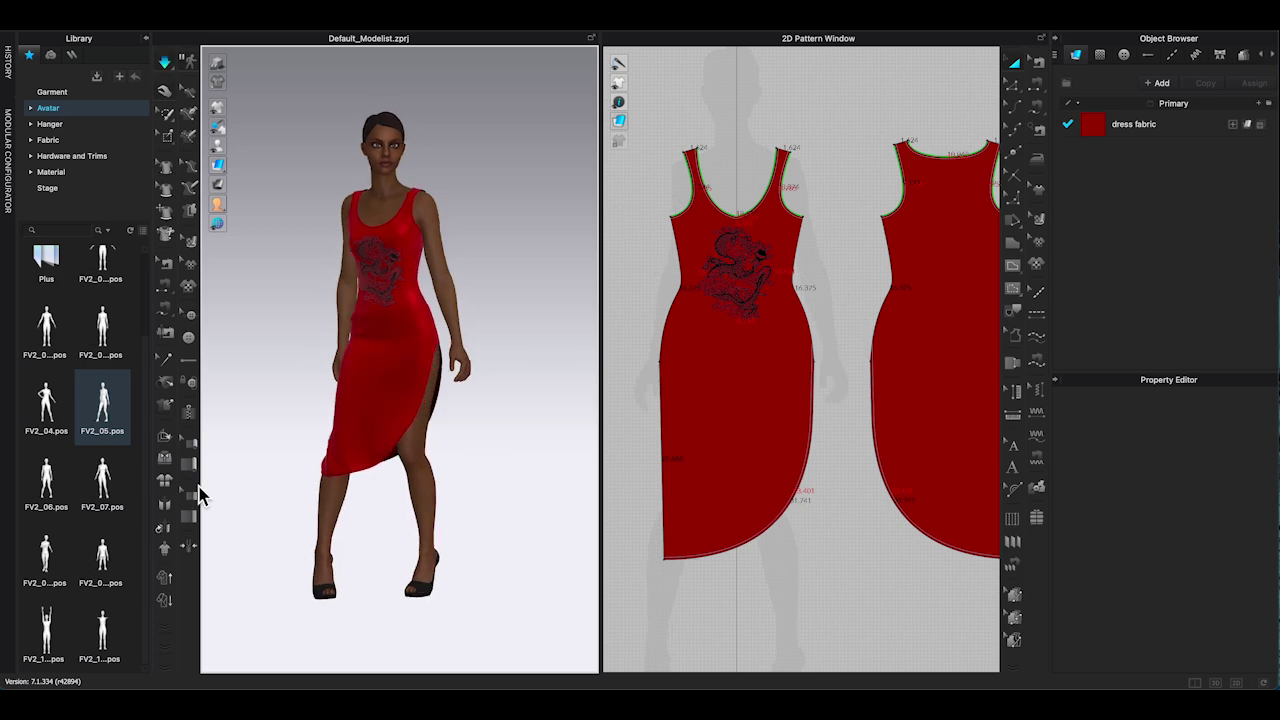
Adjust the front hem while simulating the dress on the posed avatar, stop the simulation and hide the library
{"action": "left_click", "coordinate": [330, 455]}
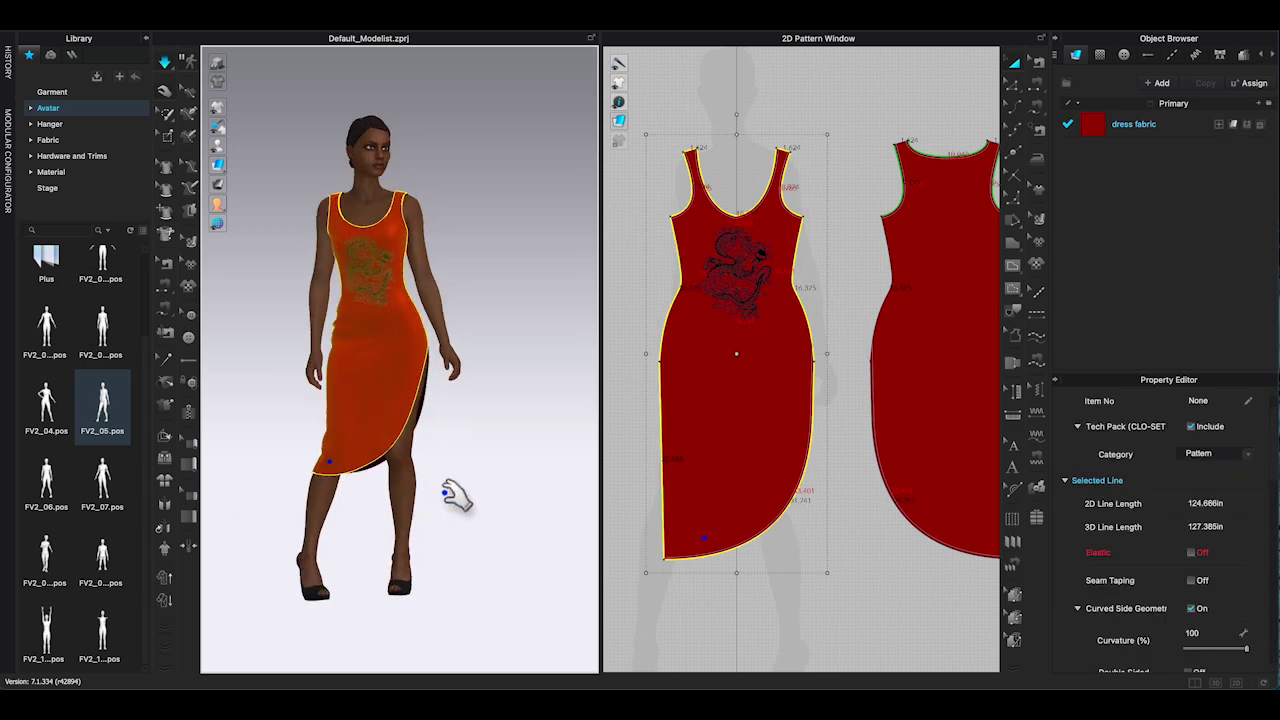
{"action": "left_click", "coordinate": [486, 474]}
{"action": "key", "text": "space"}
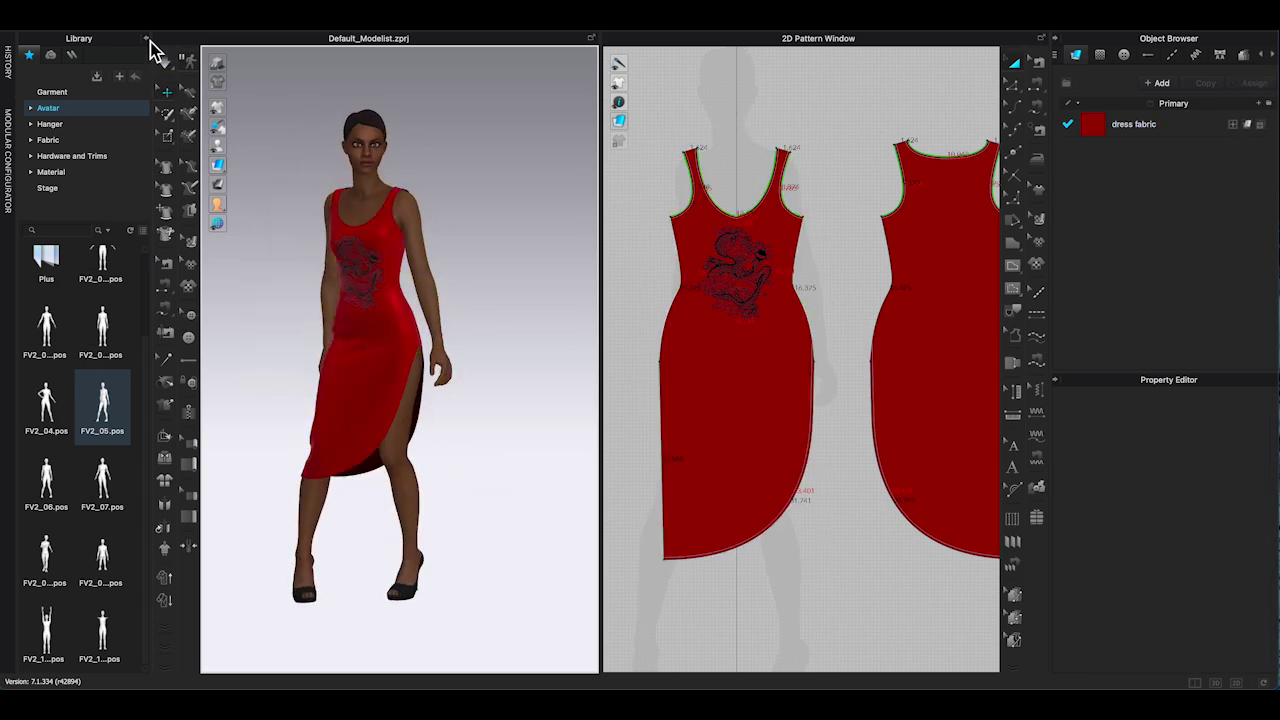
{"action": "left_click", "coordinate": [147, 39]}
Select the front and back dress pieces and bring up the particle distance in their simulation properties
{"action": "scroll", "coordinate": [407, 343], "scroll_direction": "down", "scroll_amount": 2}
{"action": "scroll", "coordinate": [407, 343], "scroll_direction": "up", "scroll_amount": 2}
{"action": "middle_click_drag", "start_coordinate": [434, 340], "coordinate": [448, 371]}
{"action": "scroll", "coordinate": [448, 371], "scroll_direction": "down", "scroll_amount": 2}
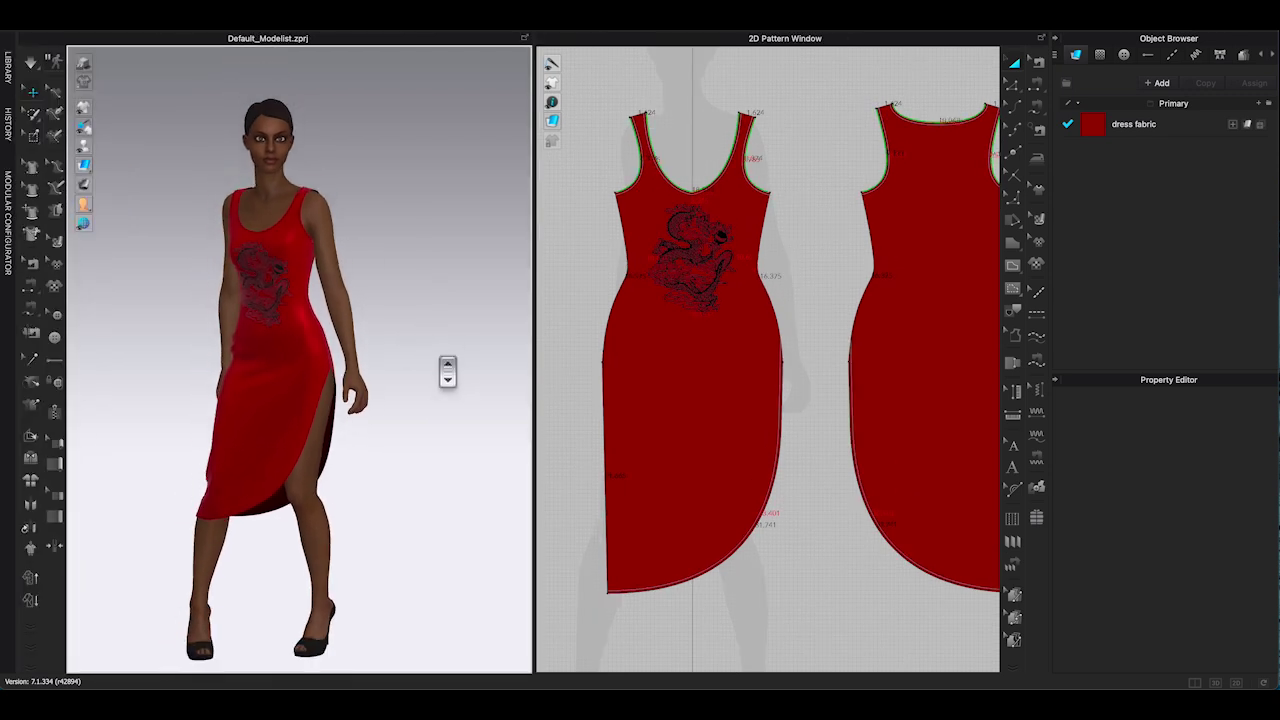
{"action": "scroll", "coordinate": [805, 115], "scroll_direction": "down", "scroll_amount": 3}
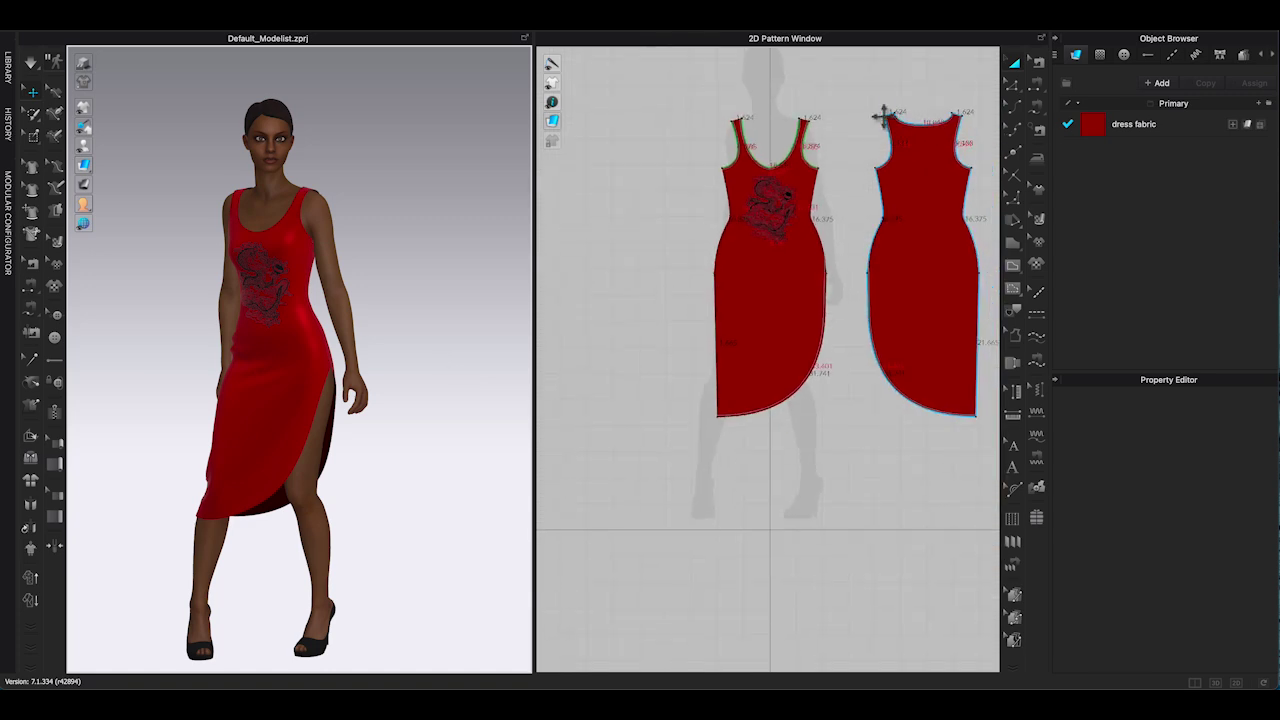
{"action": "left_click_drag", "start_coordinate": [940, 497], "coordinate": [943, 500]}
{"action": "scroll", "coordinate": [1190, 556], "scroll_direction": "down", "scroll_amount": 10}
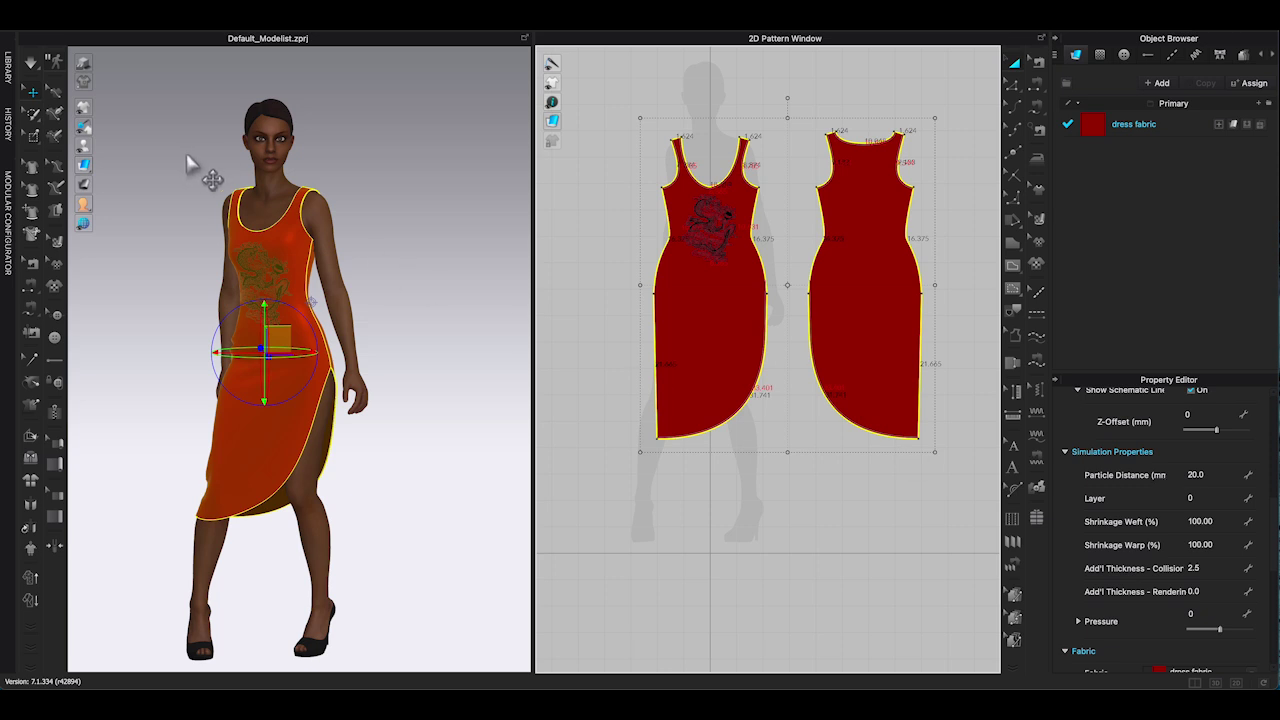
{"action": "left_click", "coordinate": [187, 158]}
{"action": "left_click_drag", "start_coordinate": [592, 94], "coordinate": [971, 486]}
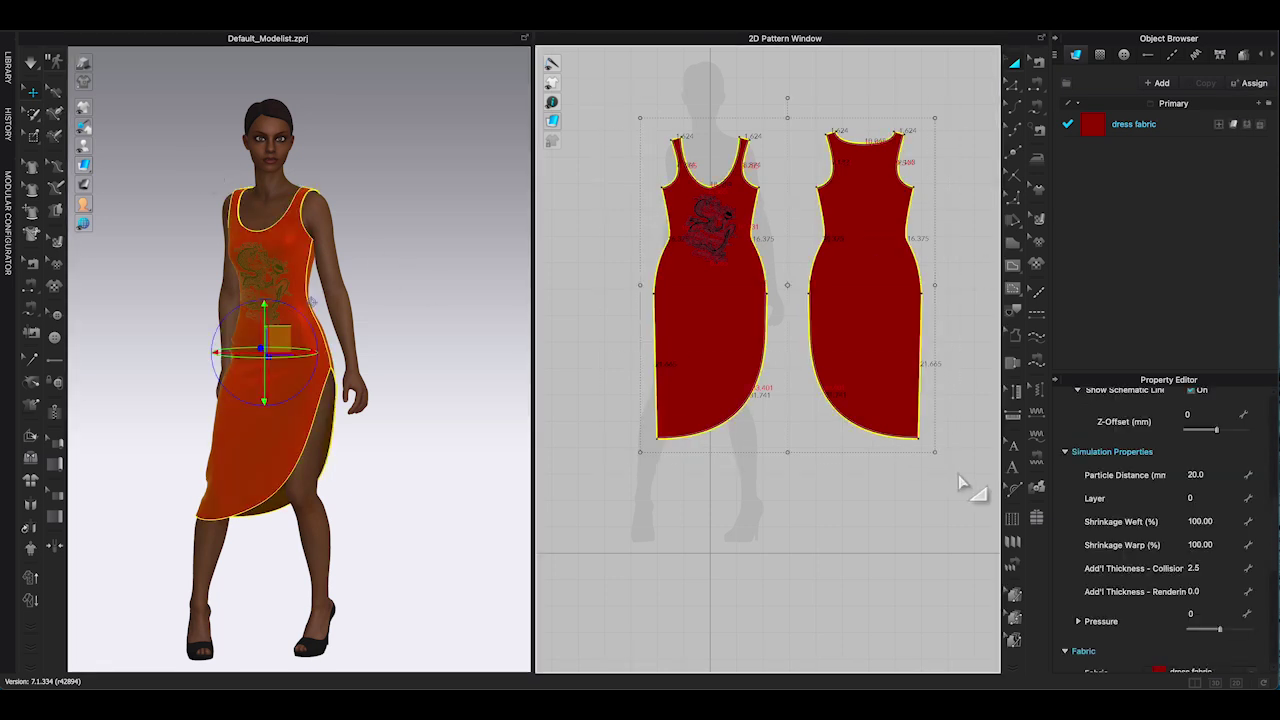
Show the garment as a mesh in the 3D view and examine its mesh density on the avatar
{"action": "left_click", "coordinate": [99, 140]}
{"action": "mouse_move", "coordinate": [88, 166]}
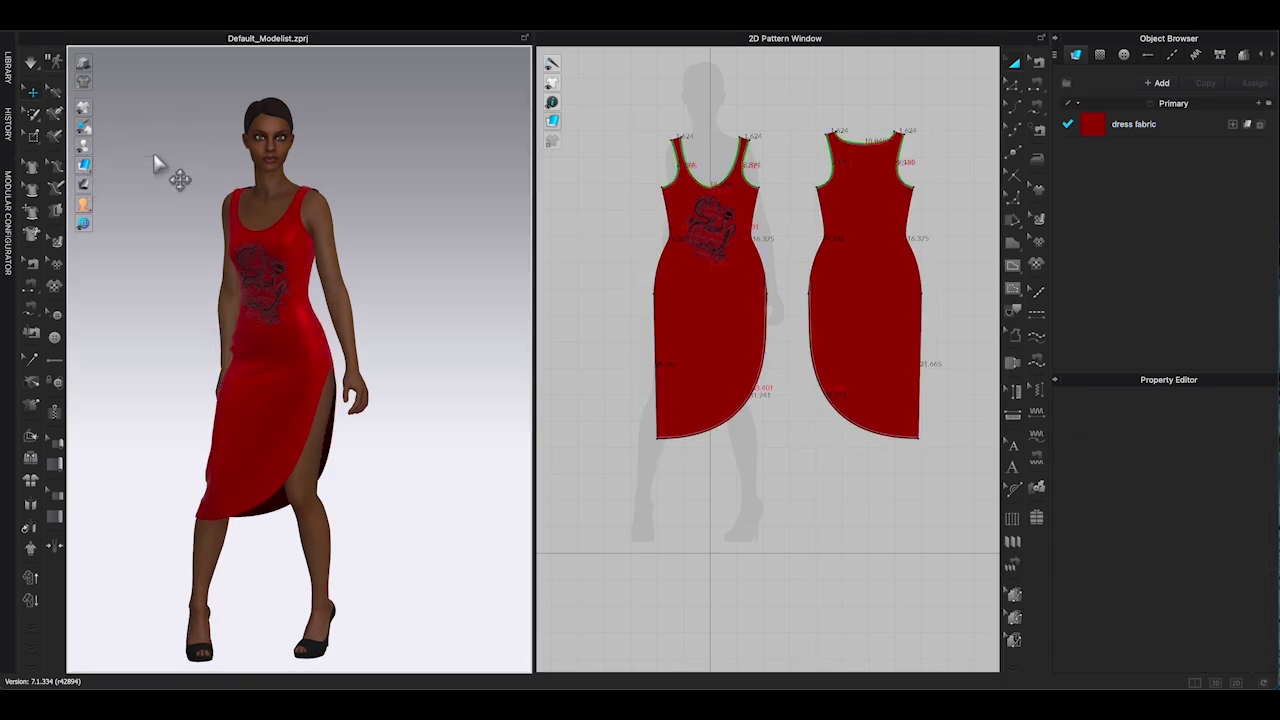
{"action": "left_click", "coordinate": [160, 167]}
{"action": "scroll", "coordinate": [310, 360], "scroll_direction": "up", "scroll_amount": 5}
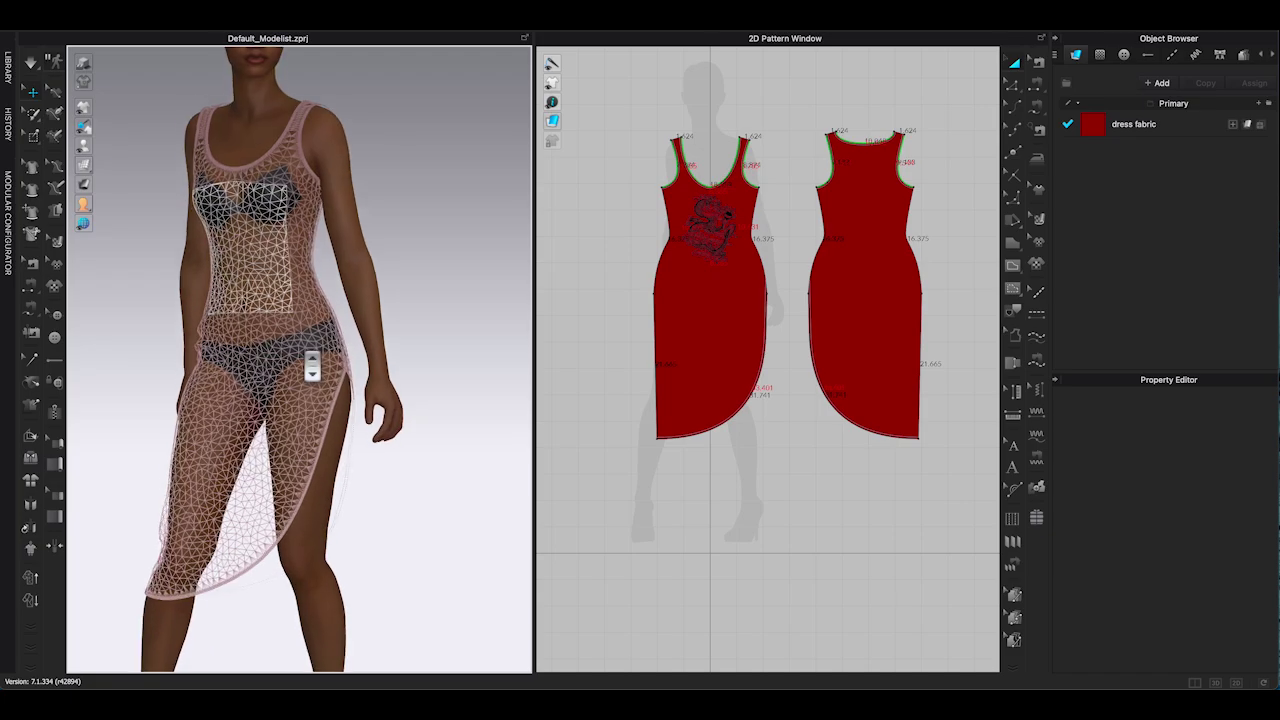
{"action": "right_click_drag", "start_coordinate": [437, 323], "coordinate": [462, 333]}
{"action": "middle_click_drag", "start_coordinate": [462, 331], "coordinate": [394, 326]}
{"action": "scroll", "coordinate": [346, 321], "scroll_direction": "up", "scroll_amount": 3}
{"action": "right_click_drag", "start_coordinate": [346, 321], "coordinate": [318, 324]}
{"action": "scroll", "coordinate": [327, 335], "scroll_direction": "down", "scroll_amount": 3}
{"action": "scroll", "coordinate": [327, 335], "scroll_direction": "down", "scroll_amount": 2}
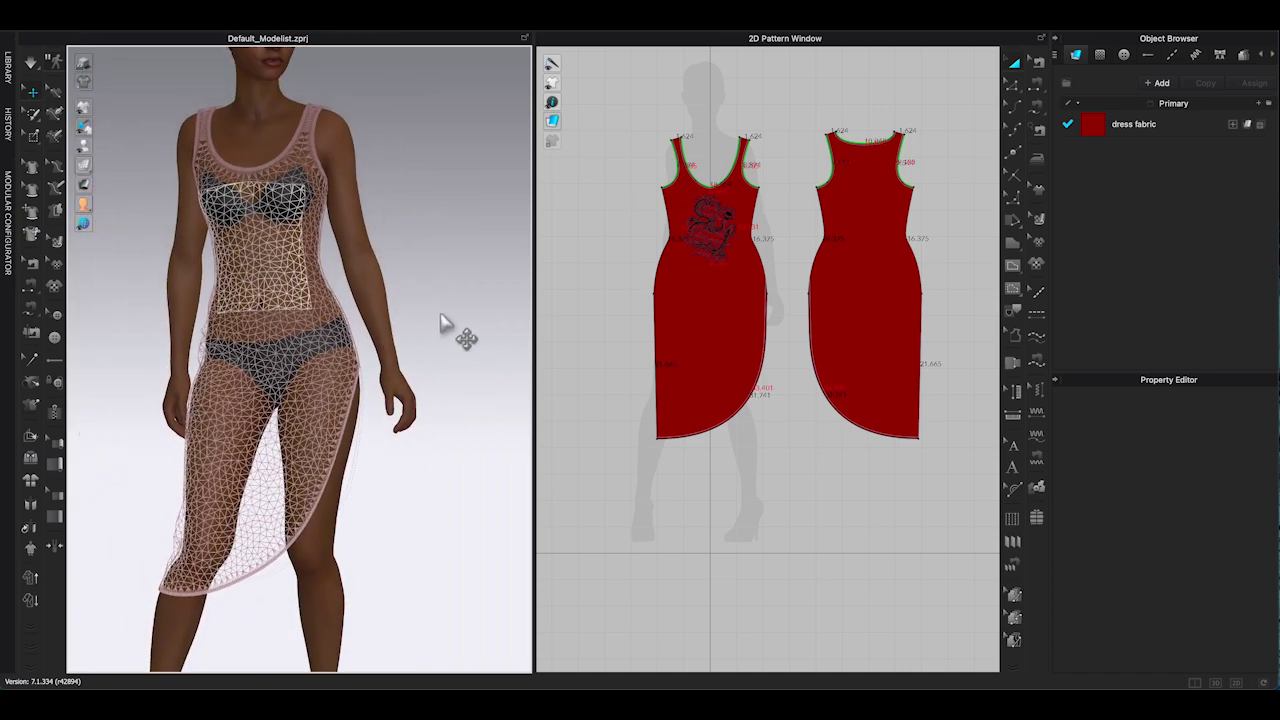
Set the particle distance of the front dress piece to 10 mm and examine the finer mesh
{"action": "left_click_drag", "start_coordinate": [620, 104], "coordinate": [943, 494]}
{"action": "left_click", "coordinate": [682, 486]}
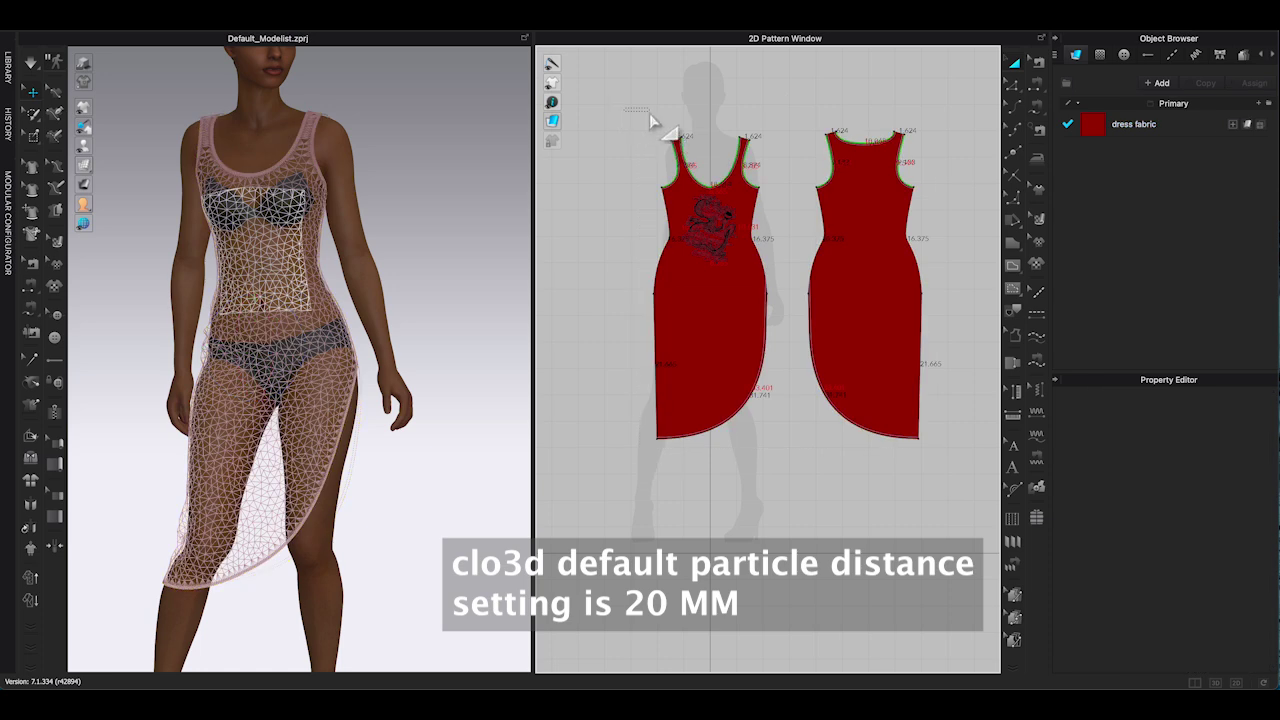
{"action": "left_click", "coordinate": [1219, 484]}
{"action": "key", "text": "BackSpace"}
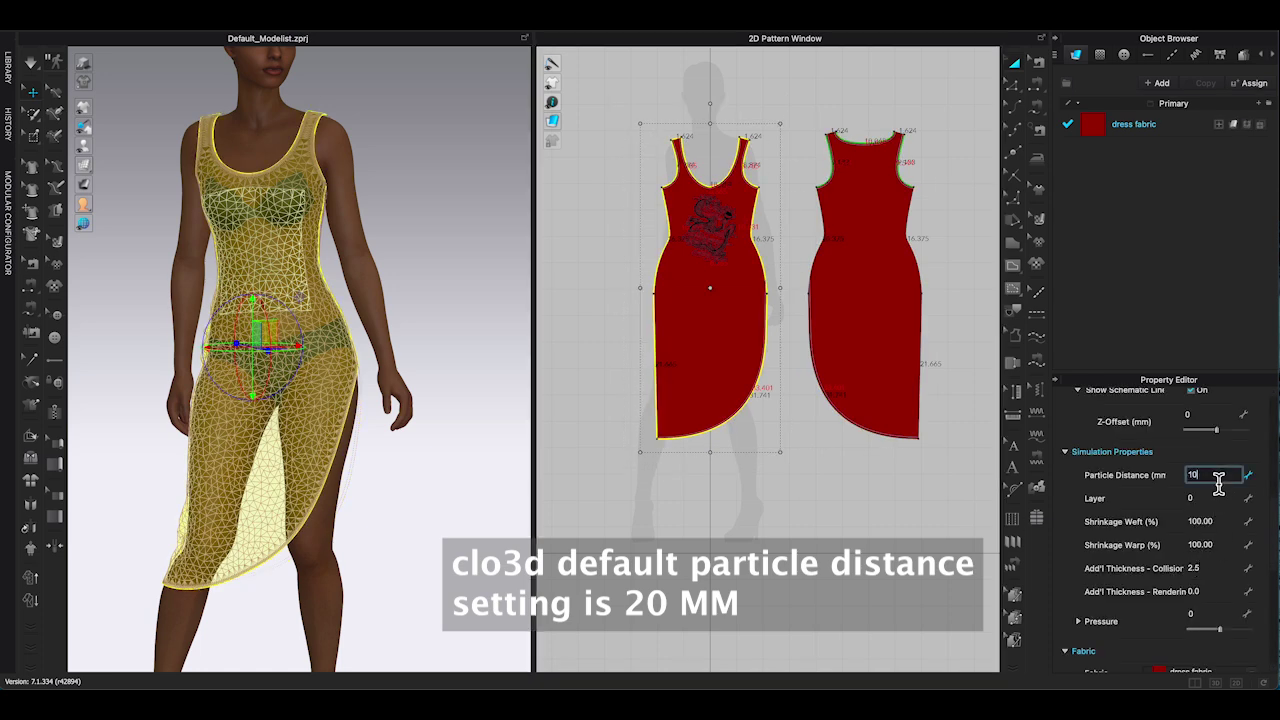
{"action": "type", "text": "10"}
{"action": "left_click", "coordinate": [462, 283]}
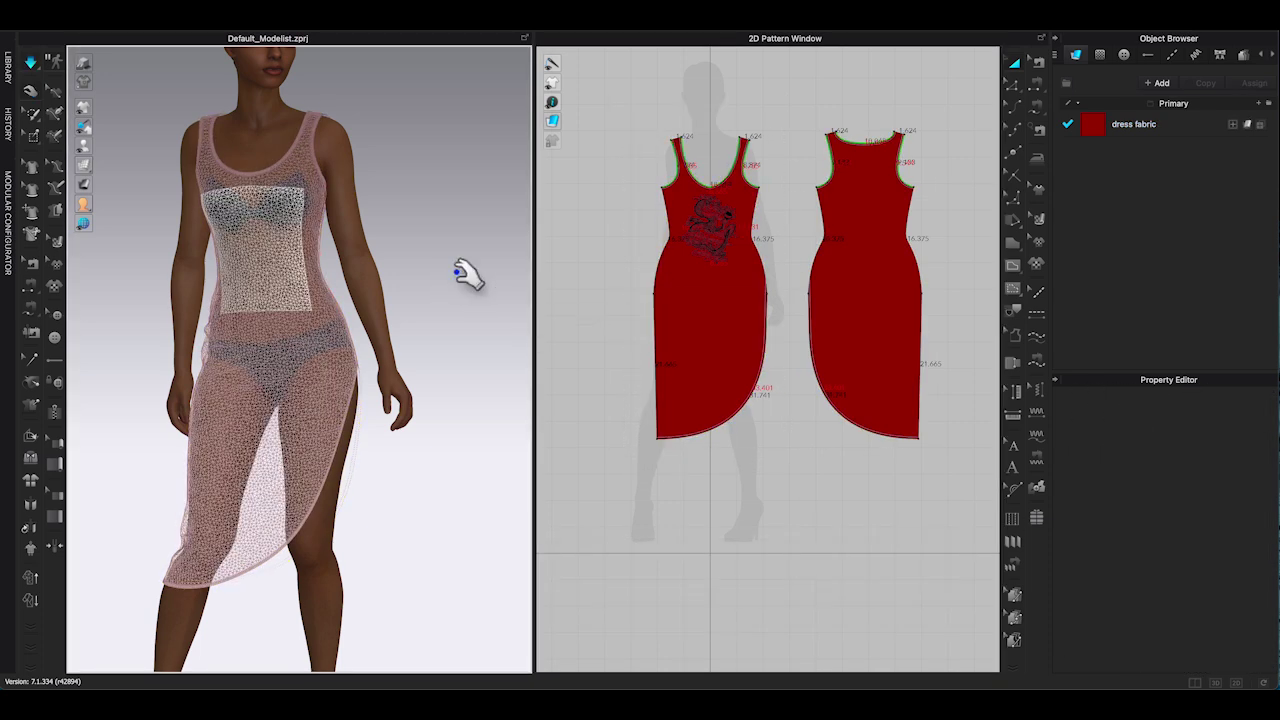
{"action": "scroll", "coordinate": [316, 354], "scroll_direction": "up", "scroll_amount": 3}
{"action": "right_click_drag", "start_coordinate": [314, 371], "coordinate": [366, 357]}
{"action": "scroll", "coordinate": [343, 374], "scroll_direction": "down", "scroll_amount": 3}
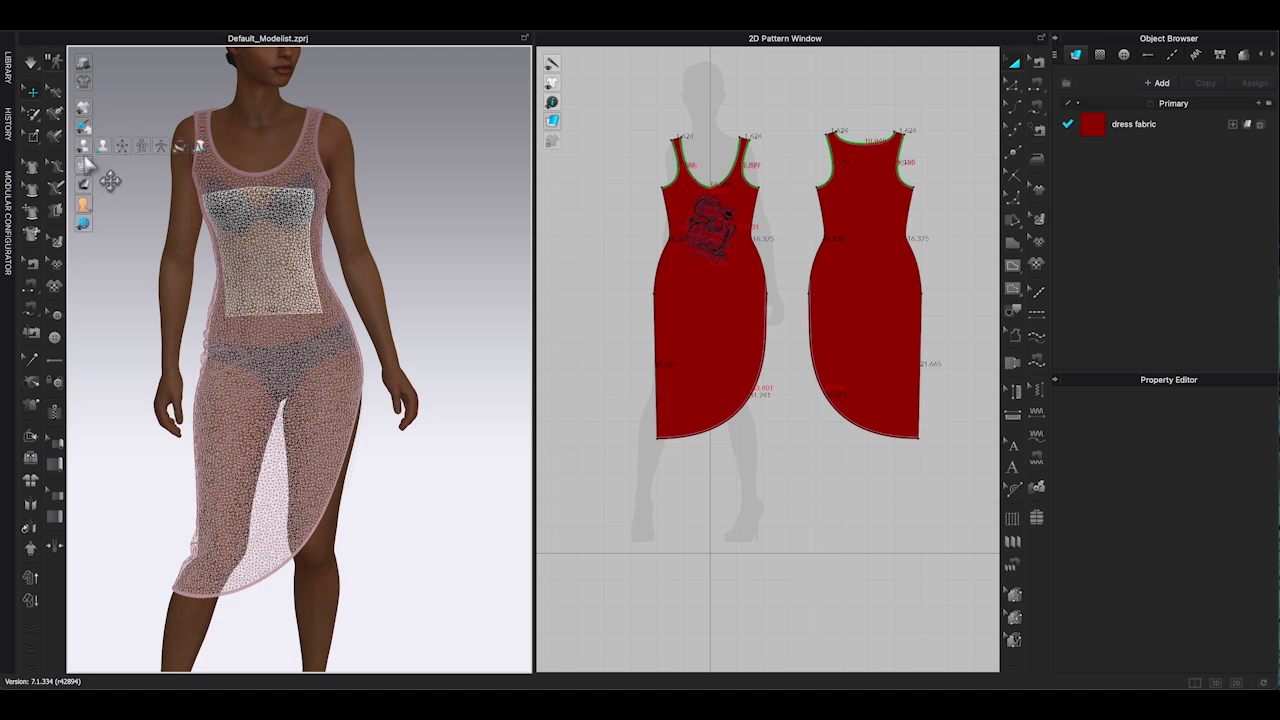
Return the garment to its textured display and simulate the dress while viewing it from several sides
{"action": "left_click", "coordinate": [102, 166]}
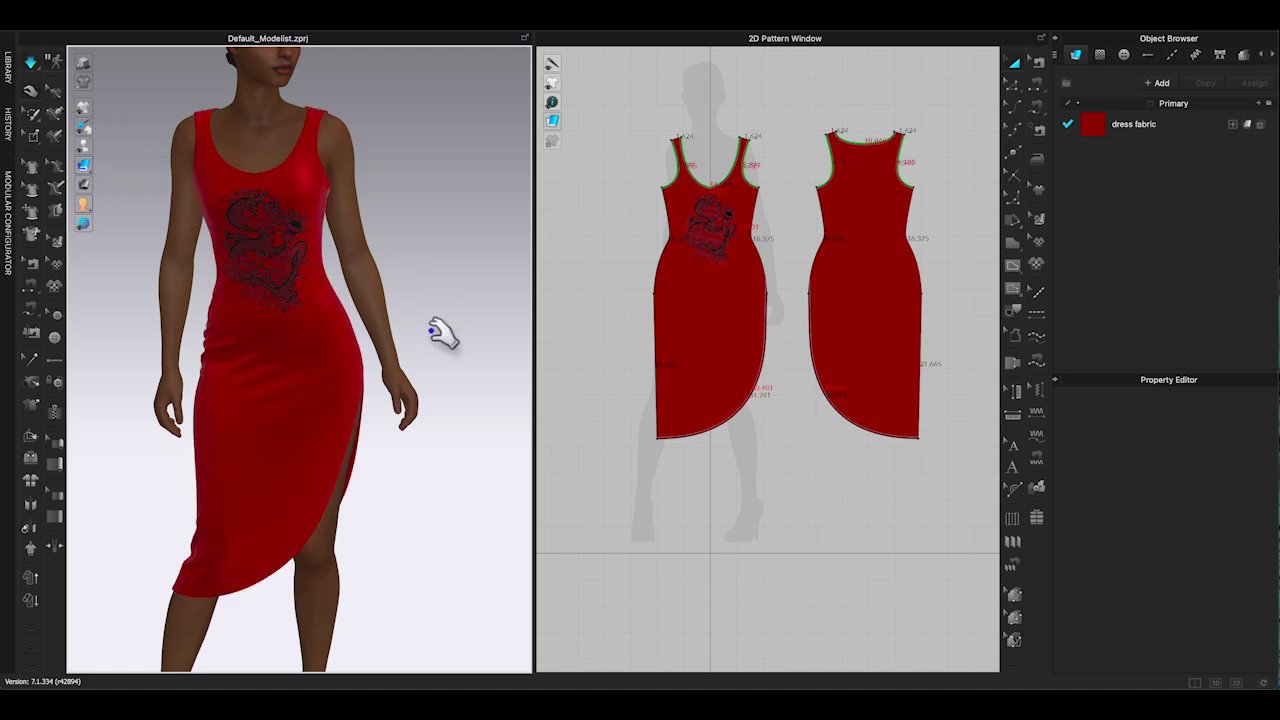
{"action": "right_click_drag", "start_coordinate": [443, 333], "coordinate": [150, 345]}
{"action": "scroll", "coordinate": [326, 343], "scroll_direction": "down", "scroll_amount": 3}
{"action": "right_click_drag", "start_coordinate": [406, 320], "coordinate": [369, 317]}
{"action": "scroll", "coordinate": [369, 317], "scroll_direction": "down", "scroll_amount": 4}
{"action": "key", "text": "space"}
{"action": "scroll", "coordinate": [240, 348], "scroll_direction": "up", "scroll_amount": 5}
{"action": "right_click_drag", "start_coordinate": [263, 366], "coordinate": [247, 362]}
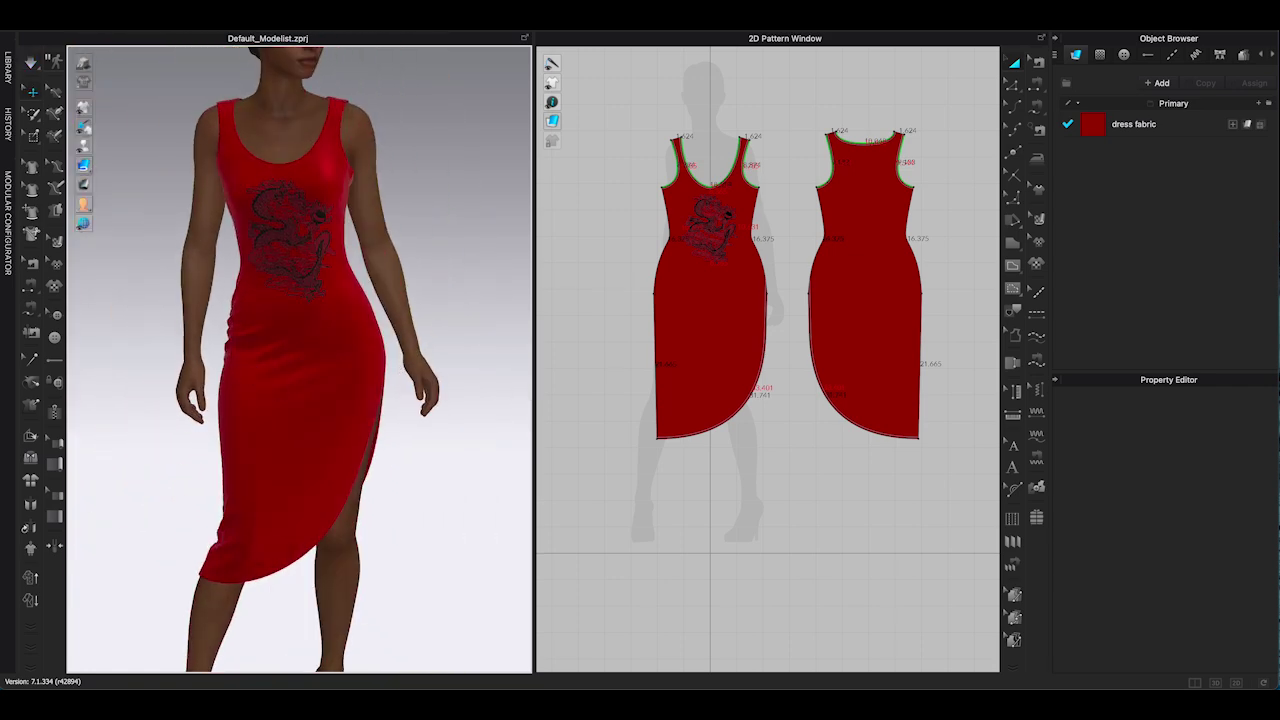
Pull the front skirt's side edge and lower part into place on the avatar to smooth the wrinkles during simulation
{"action": "left_click", "coordinate": [226, 369]}
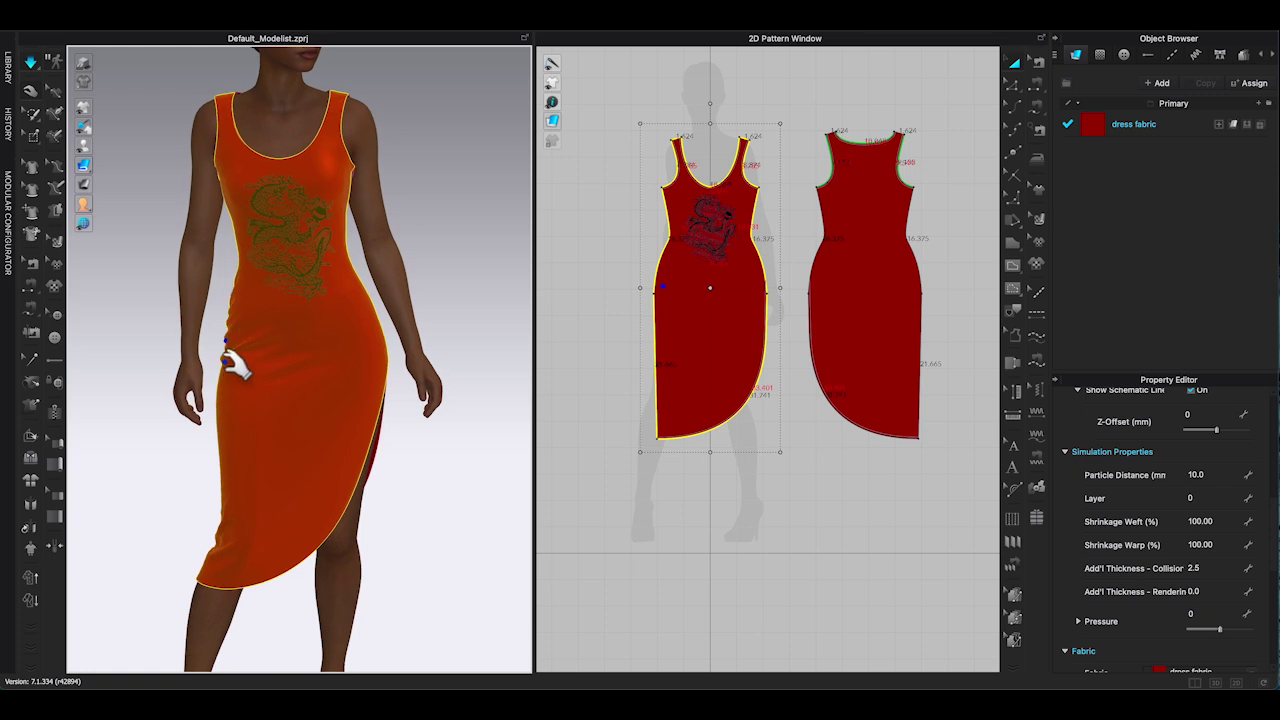
{"action": "left_click_drag", "start_coordinate": [203, 465], "coordinate": [240, 478]}
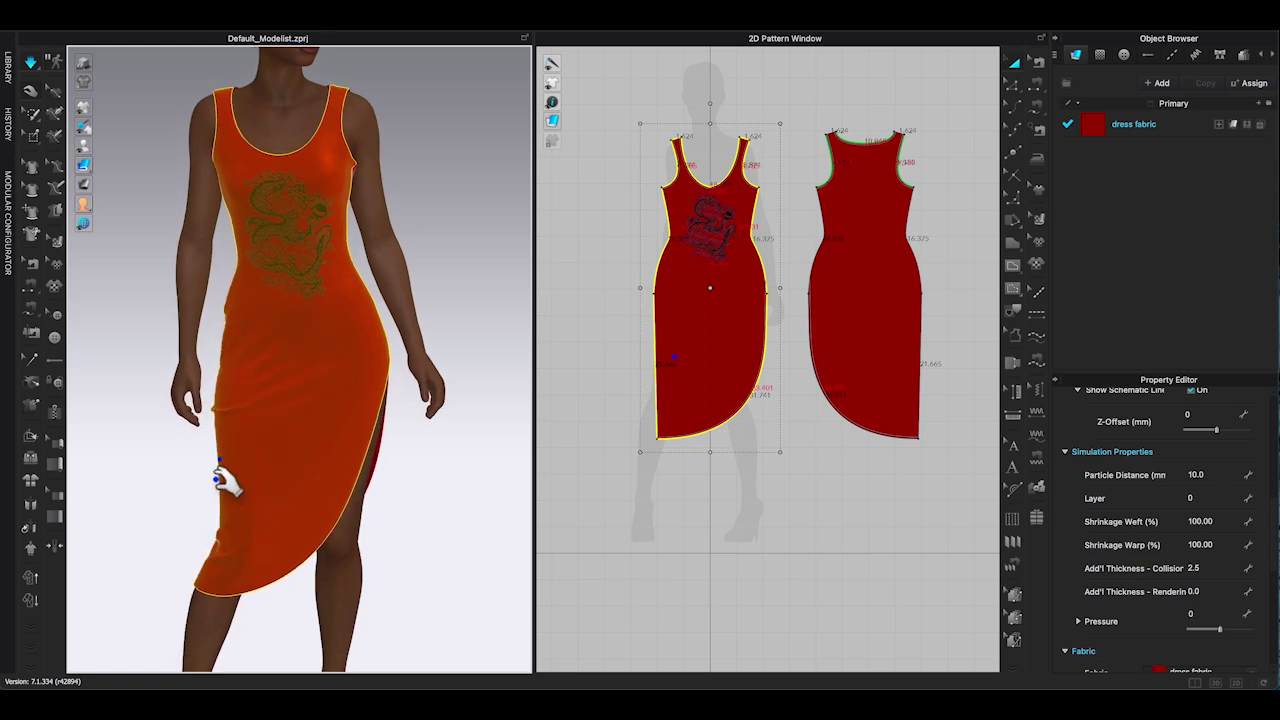
{"action": "right_click_drag", "start_coordinate": [263, 509], "coordinate": [341, 534]}
{"action": "right_click_drag", "start_coordinate": [263, 545], "coordinate": [205, 527]}
{"action": "left_click", "coordinate": [415, 484]}
{"action": "right_click_drag", "start_coordinate": [415, 484], "coordinate": [428, 477]}
{"action": "scroll", "coordinate": [637, 114], "scroll_direction": "down", "scroll_amount": 1}
Lower the particle distance of both the front and back dress pieces
{"action": "left_click_drag", "start_coordinate": [635, 112], "coordinate": [951, 511]}
{"action": "scroll", "coordinate": [1199, 578], "scroll_direction": "down", "scroll_amount": 1}
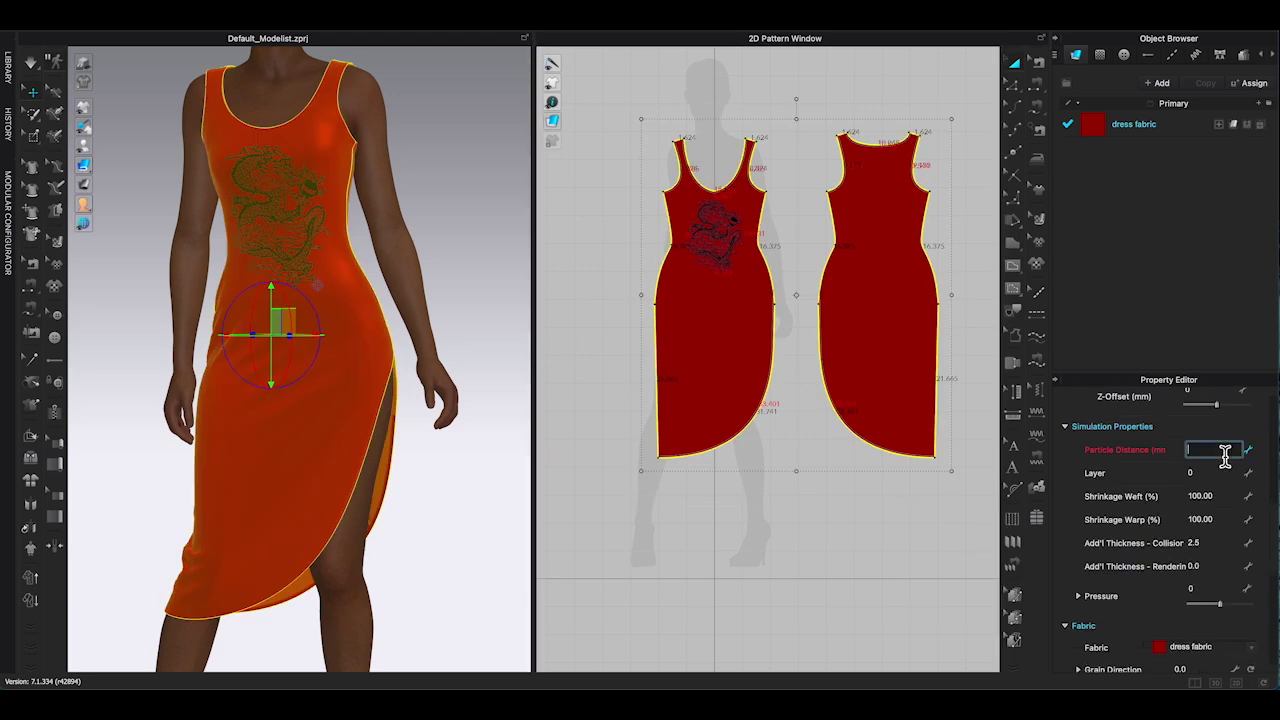
{"action": "key", "text": "Return"}
{"action": "left_click", "coordinate": [491, 274]}
Run a final simulation to let the garment settle on the avatar
{"action": "key", "text": "space"}
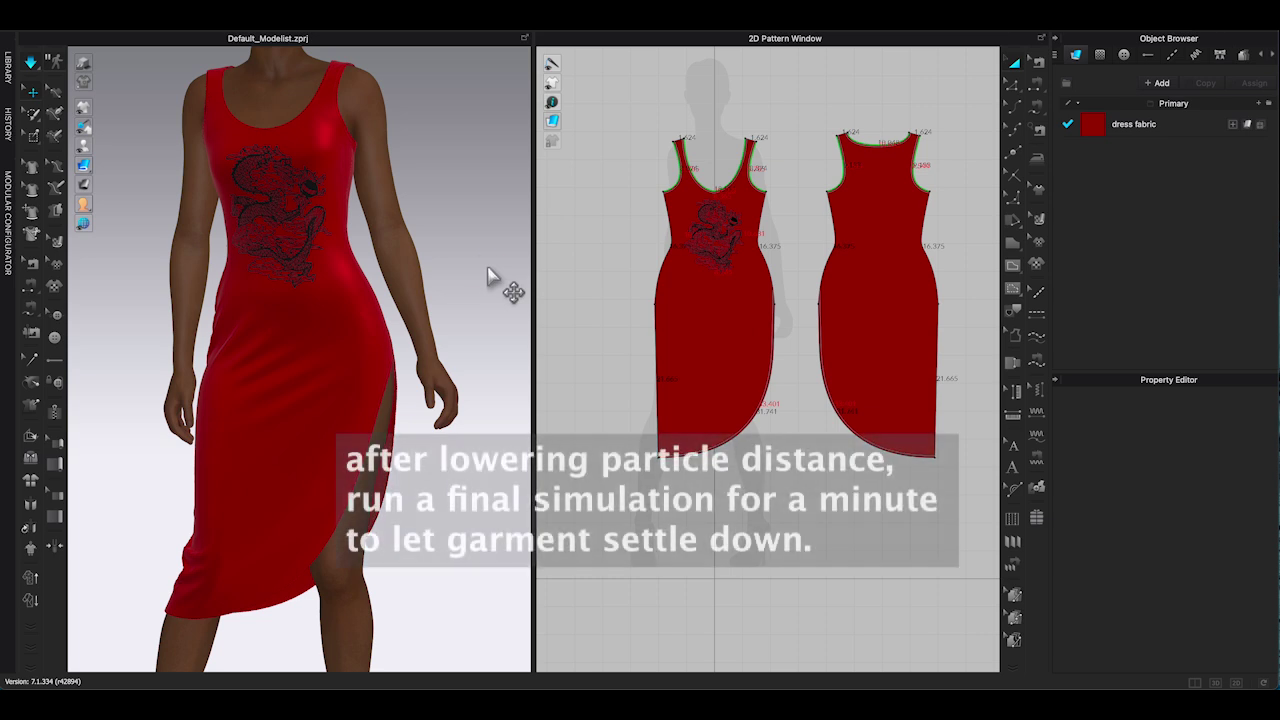
{"action": "scroll", "coordinate": [497, 283], "scroll_direction": "up", "scroll_amount": 1}
{"action": "right_click_drag", "start_coordinate": [497, 283], "coordinate": [526, 280]}
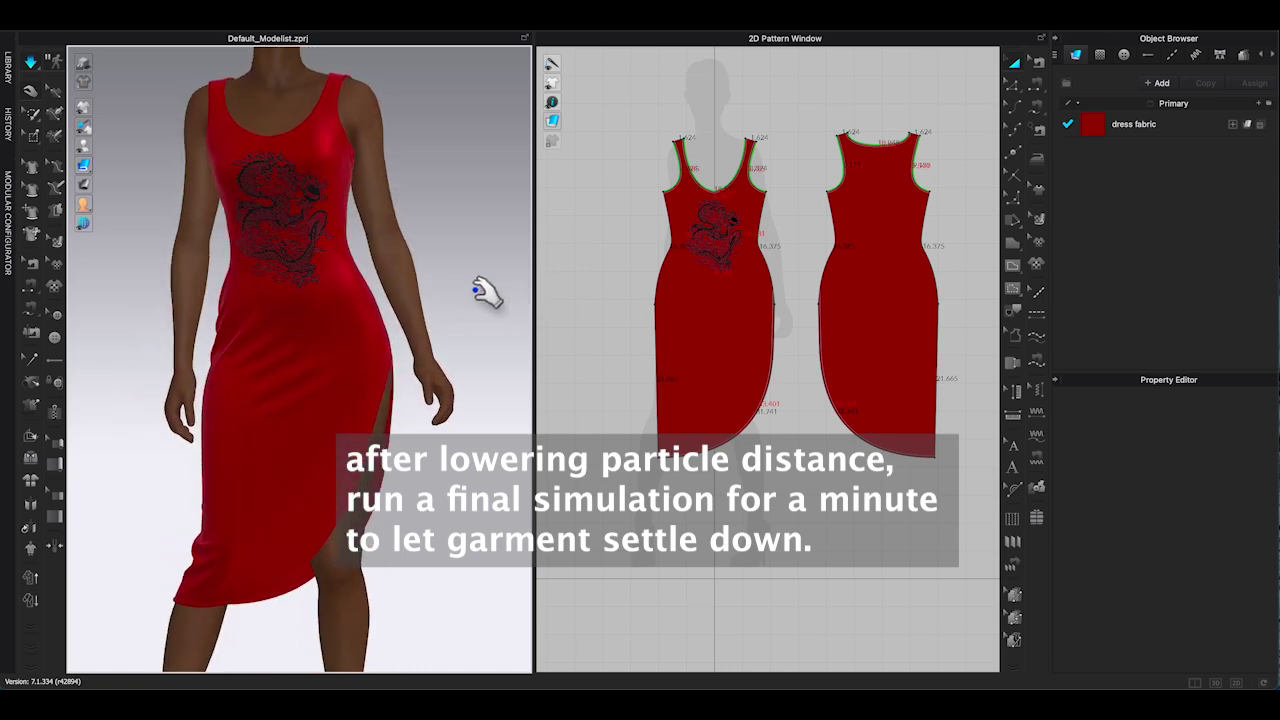
{"action": "scroll", "coordinate": [485, 307], "scroll_direction": "down", "scroll_amount": 2}
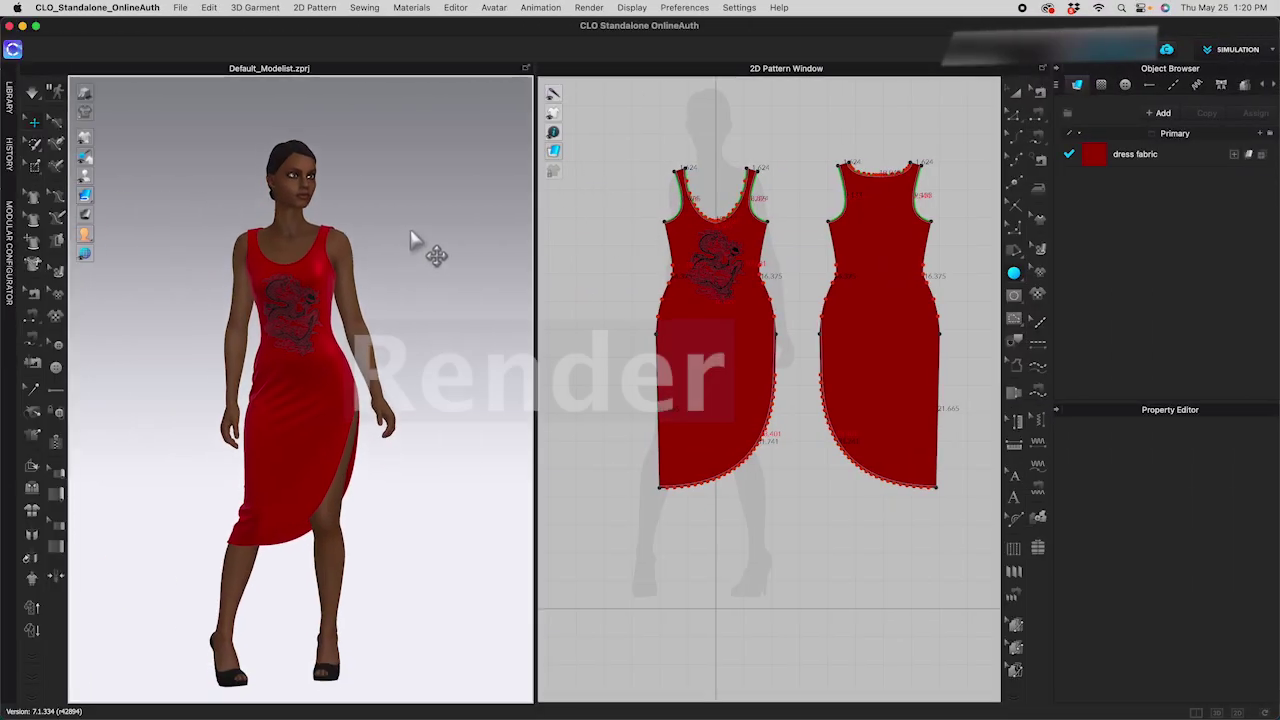
Open the Render window, run an interactive render and frame the avatar from the head to below the hem
{"action": "scroll", "coordinate": [415, 244], "scroll_direction": "up", "scroll_amount": 2}
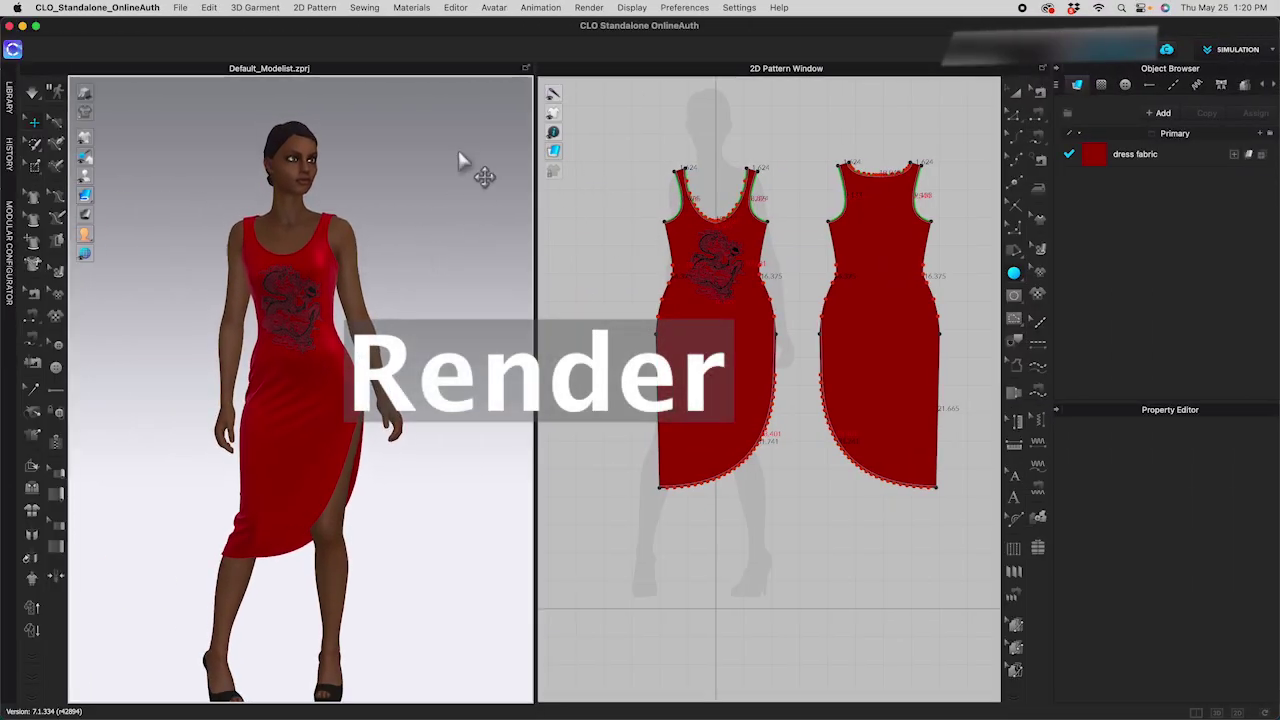
{"action": "left_click", "coordinate": [590, 8]}
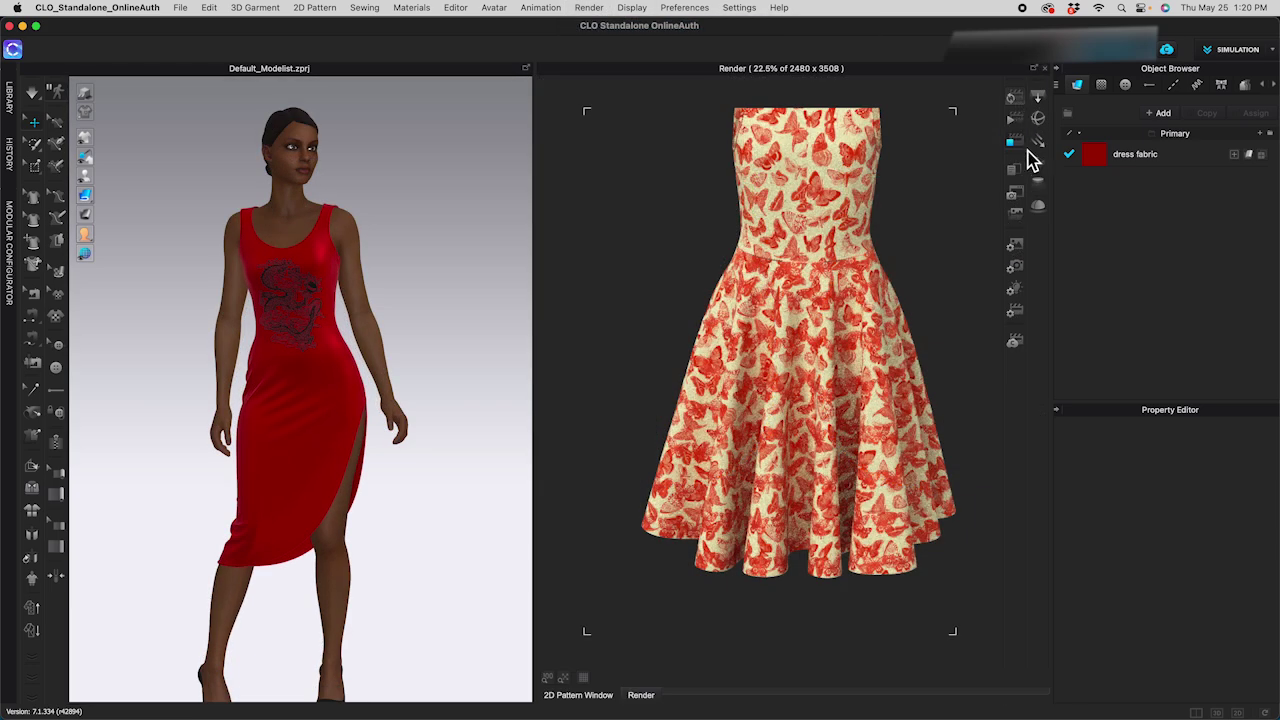
{"action": "left_click", "coordinate": [1014, 97]}
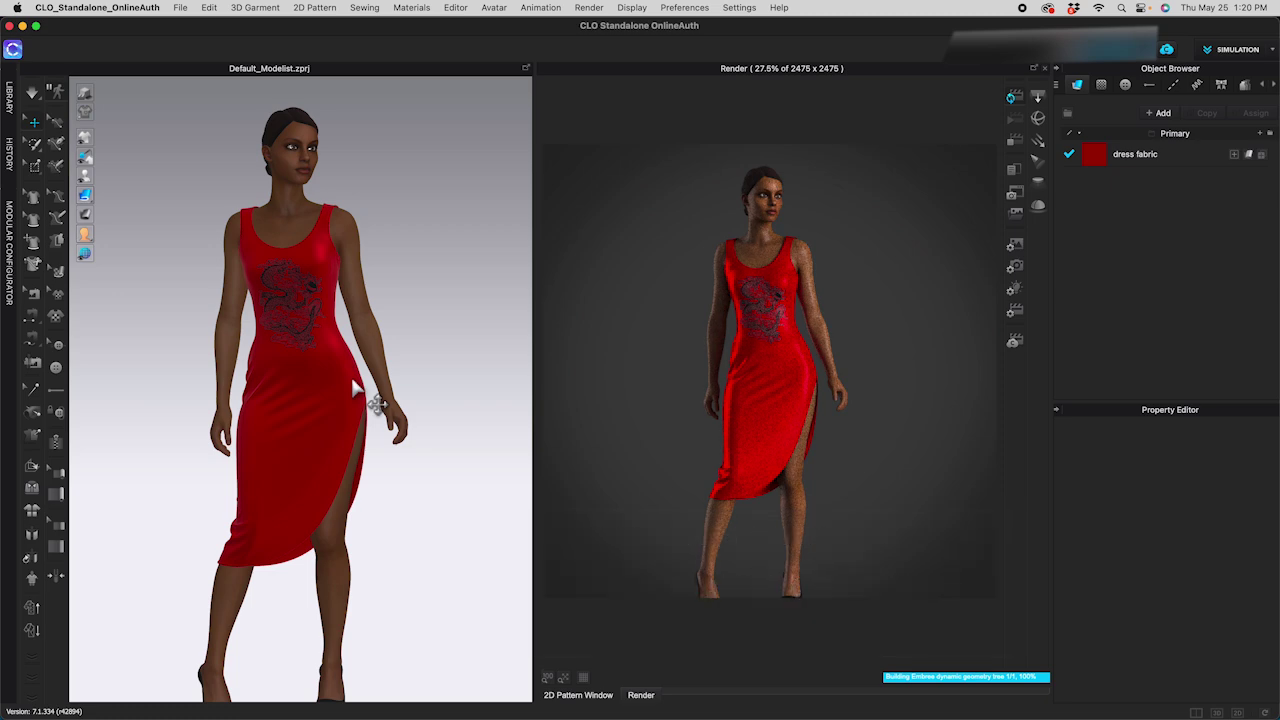
{"action": "scroll", "coordinate": [358, 390], "scroll_direction": "up", "scroll_amount": 4}
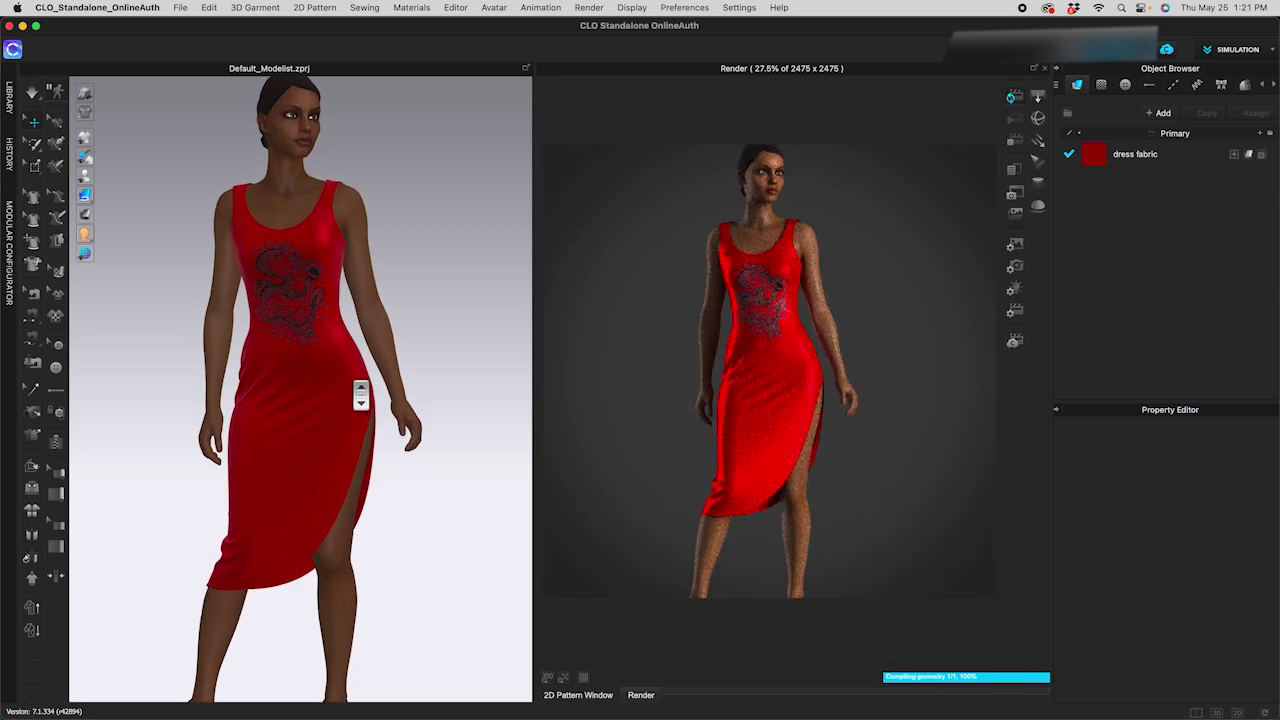
{"action": "scroll", "coordinate": [361, 395], "scroll_direction": "down", "scroll_amount": 2}
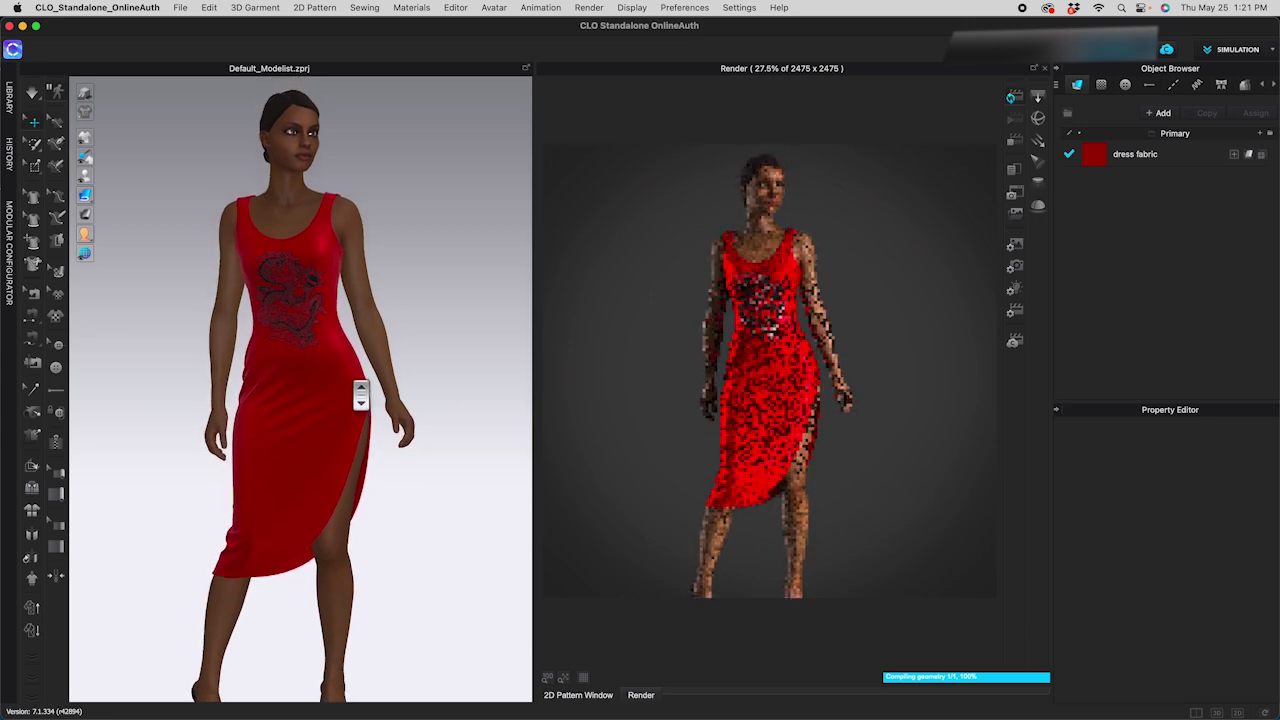
{"action": "scroll", "coordinate": [500, 343], "scroll_direction": "up", "scroll_amount": 2}
{"action": "left_click", "coordinate": [1013, 141]}
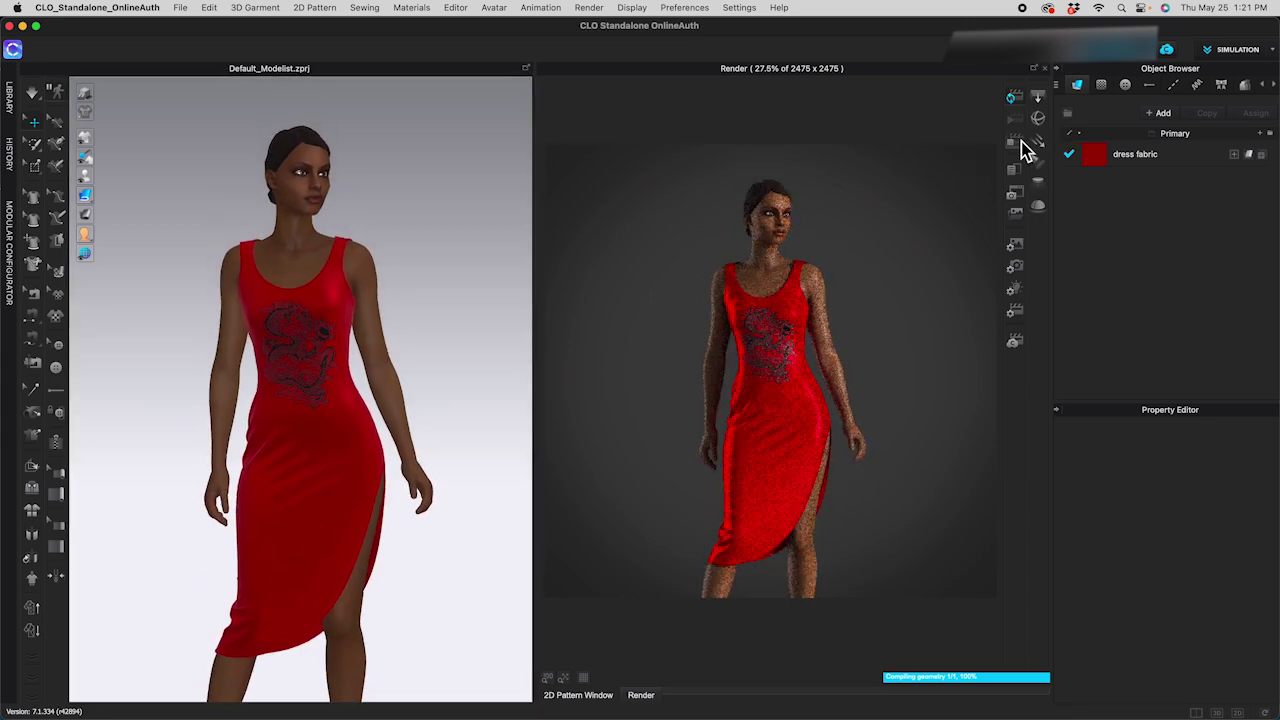
Turn on high-quality rendering in the 3D view and rerun the interactive render with slightly closer framing
{"action": "left_click", "coordinate": [85, 93]}
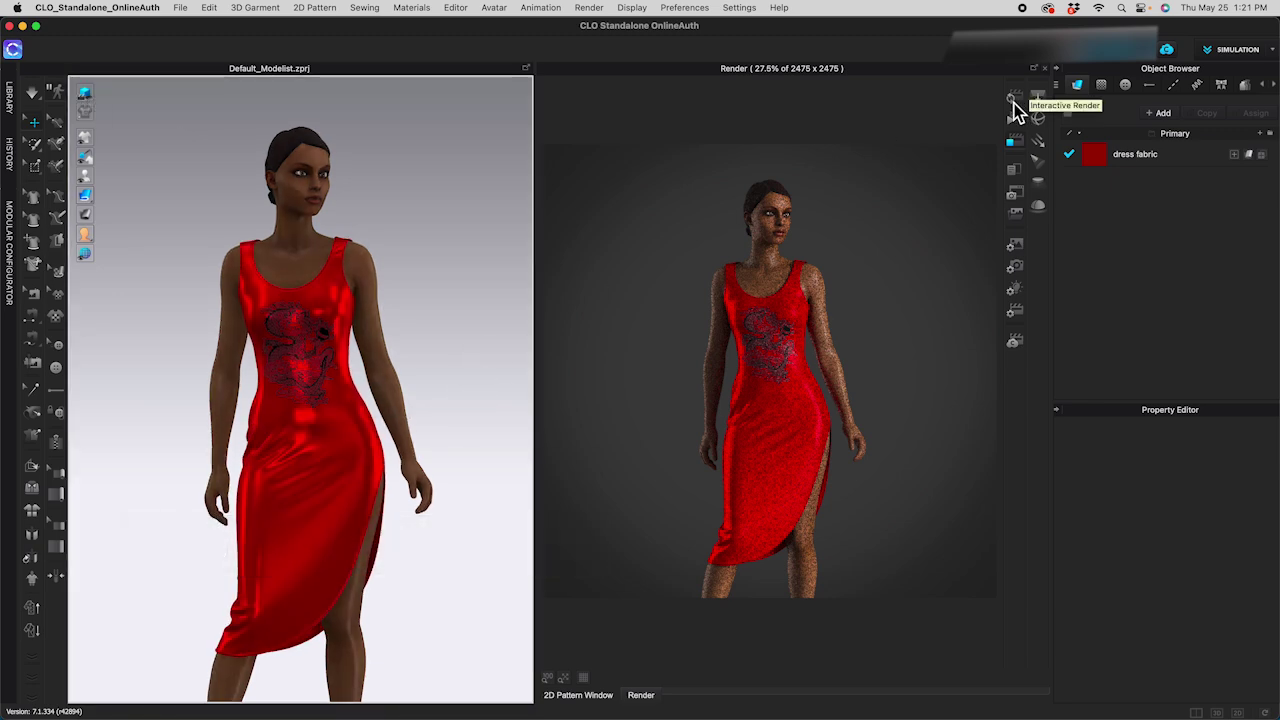
{"action": "left_click", "coordinate": [1013, 99]}
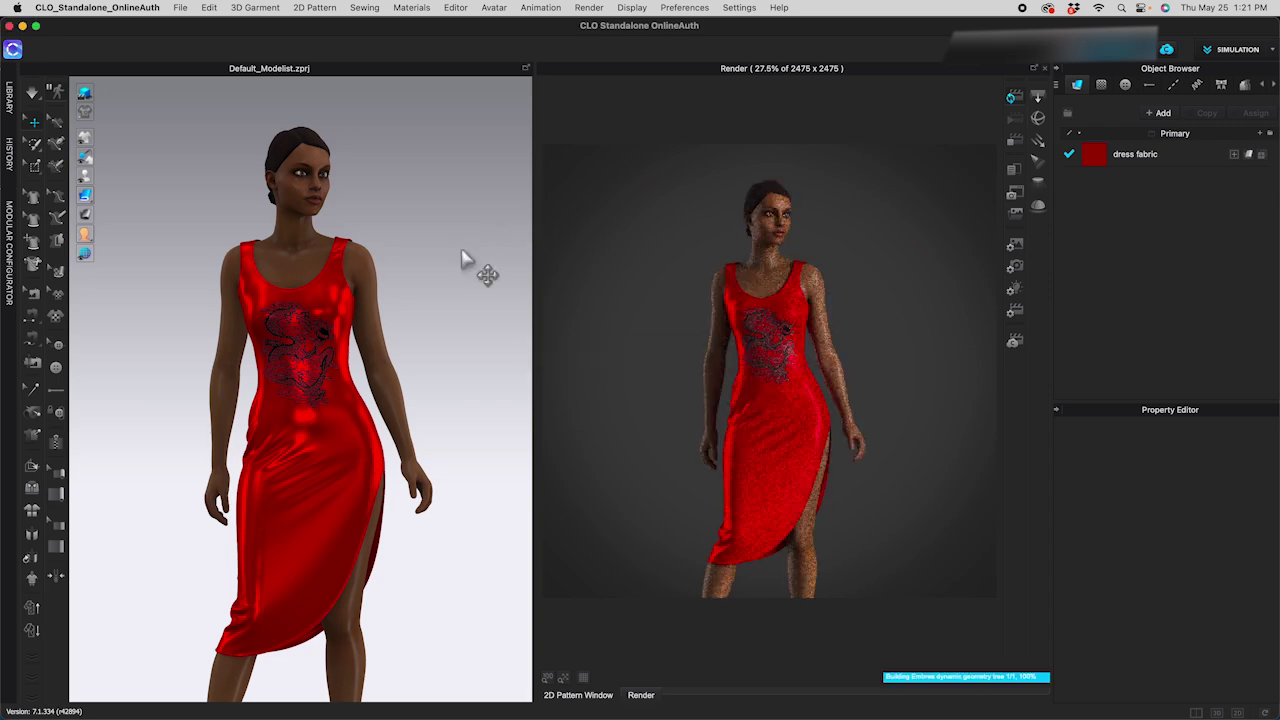
{"action": "scroll", "coordinate": [471, 265], "scroll_direction": "up", "scroll_amount": 2}
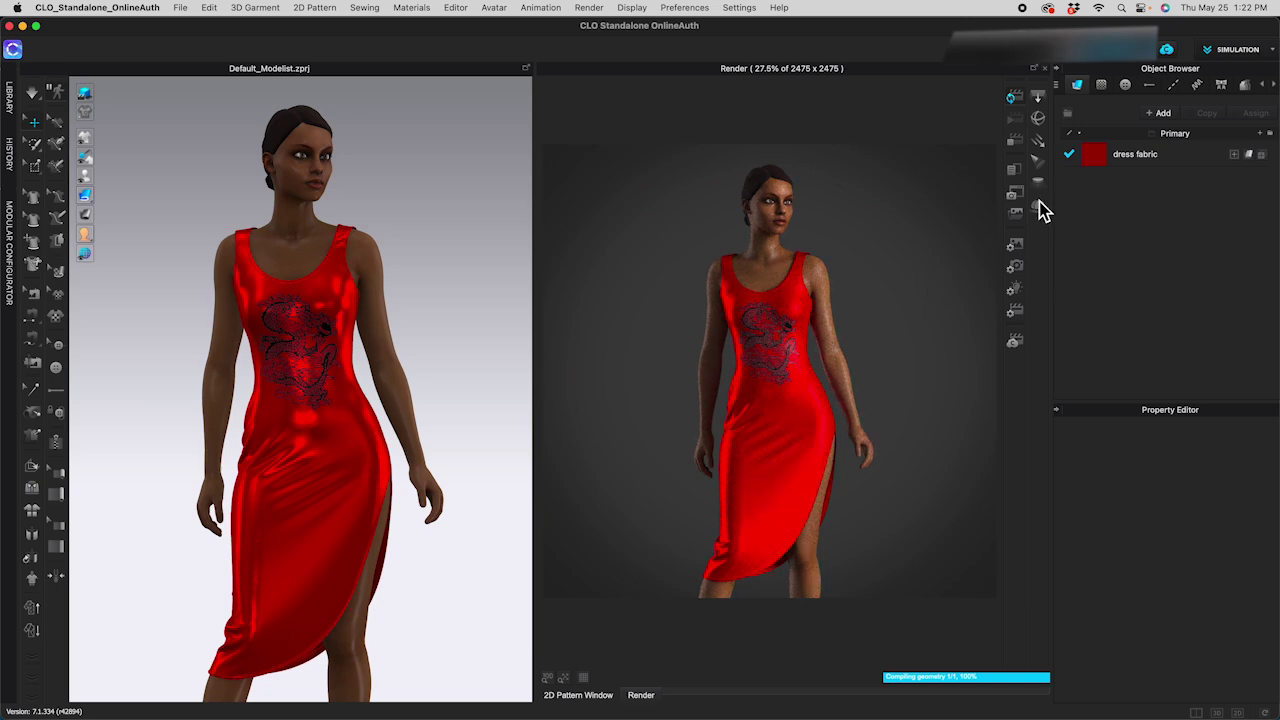
{"action": "left_click", "coordinate": [1016, 148]}
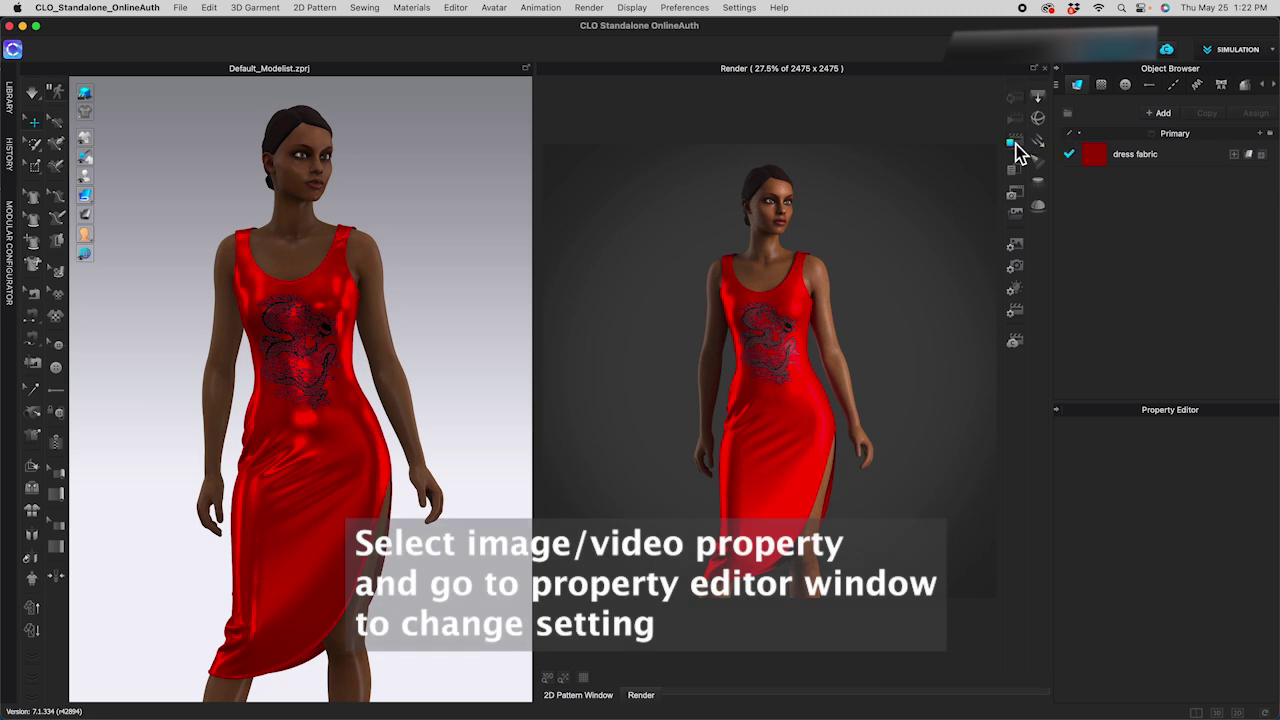
Open the image/video render properties and set the image size to 1280 x 720
{"action": "left_click", "coordinate": [1019, 250]}
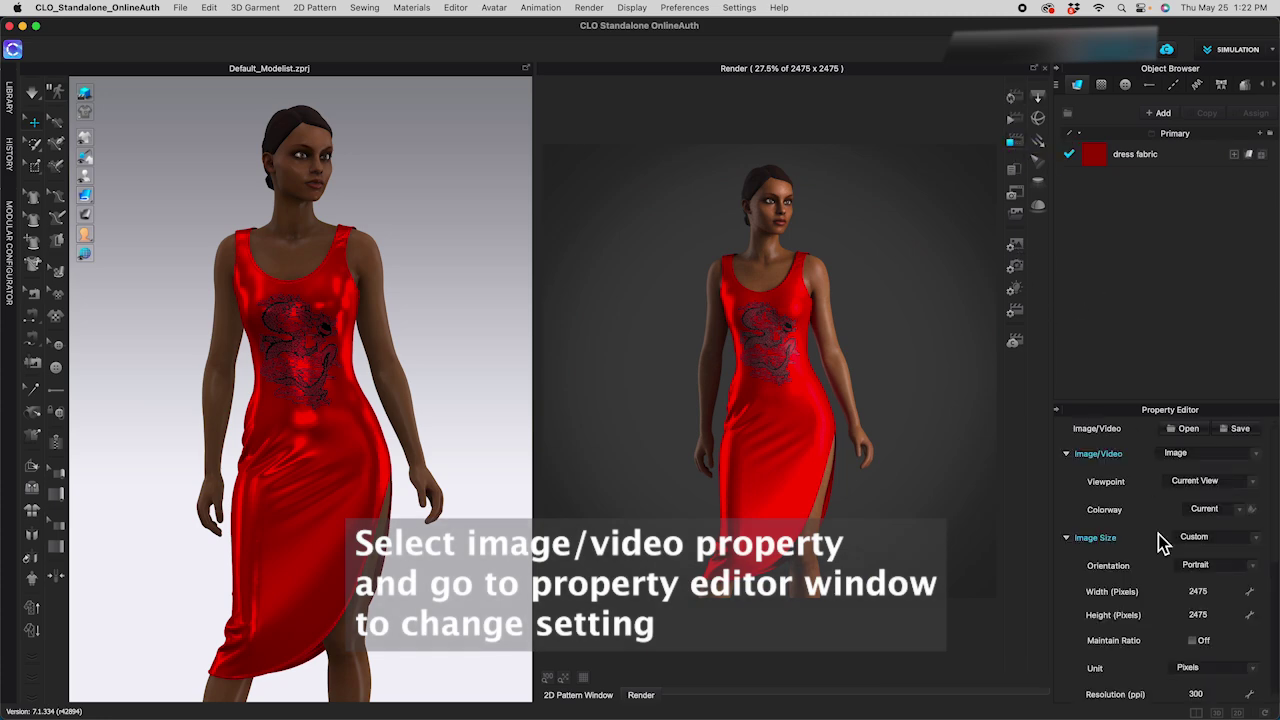
{"action": "scroll", "coordinate": [1158, 534], "scroll_direction": "down", "scroll_amount": 3}
{"action": "scroll", "coordinate": [1158, 534], "scroll_direction": "up", "scroll_amount": 3}
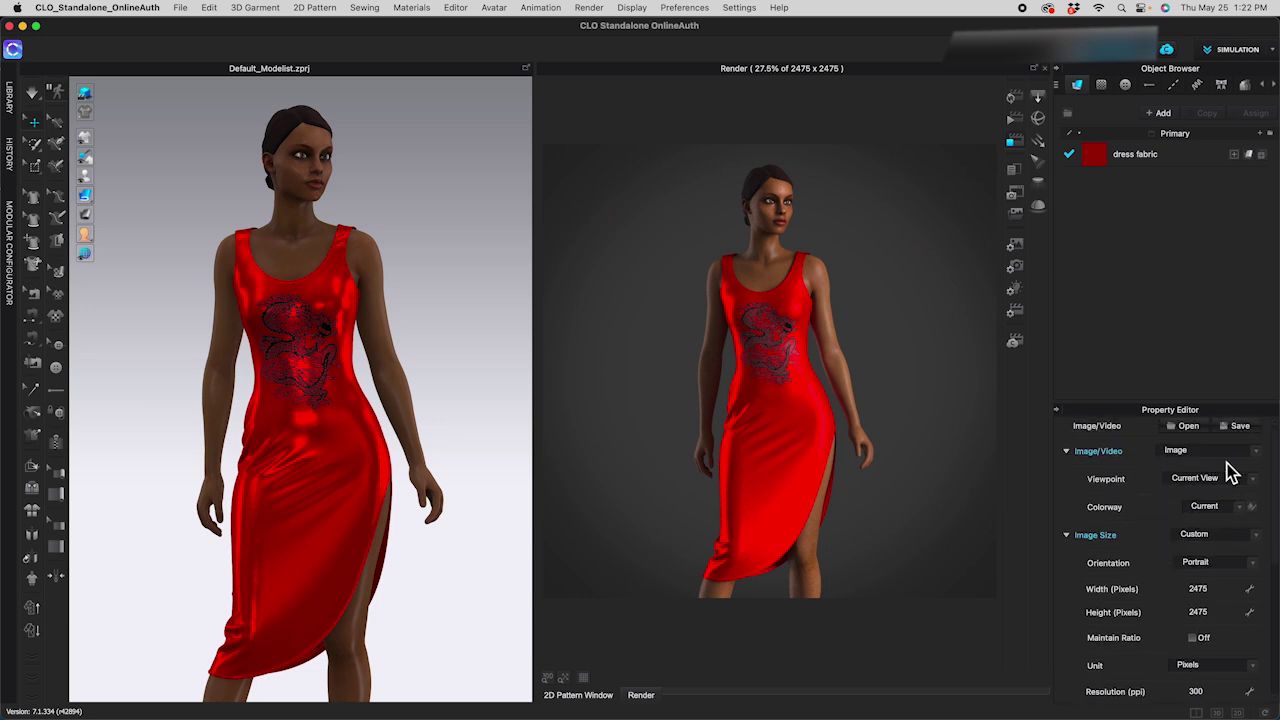
{"action": "left_click", "coordinate": [1254, 482]}
{"action": "left_click", "coordinate": [1248, 480]}
{"action": "scroll", "coordinate": [1252, 482], "scroll_direction": "down", "scroll_amount": 1}
{"action": "scroll", "coordinate": [1254, 482], "scroll_direction": "down", "scroll_amount": 1}
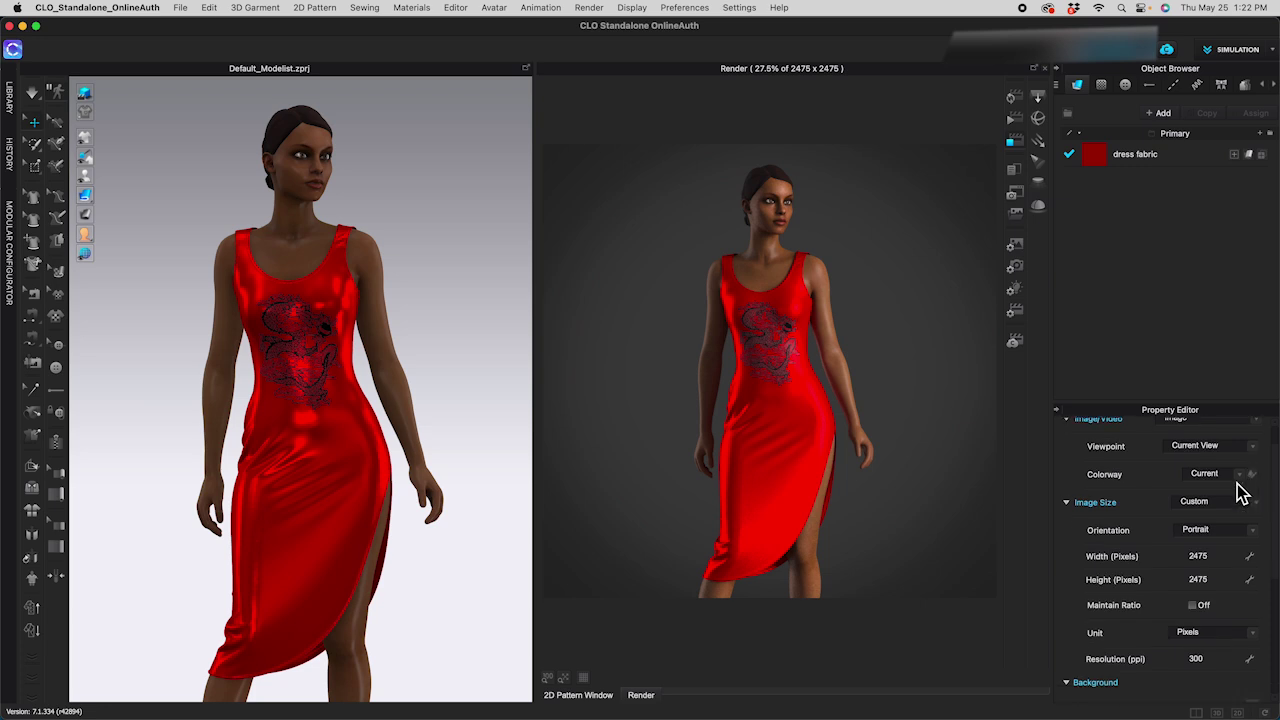
{"action": "left_click", "coordinate": [1256, 503]}
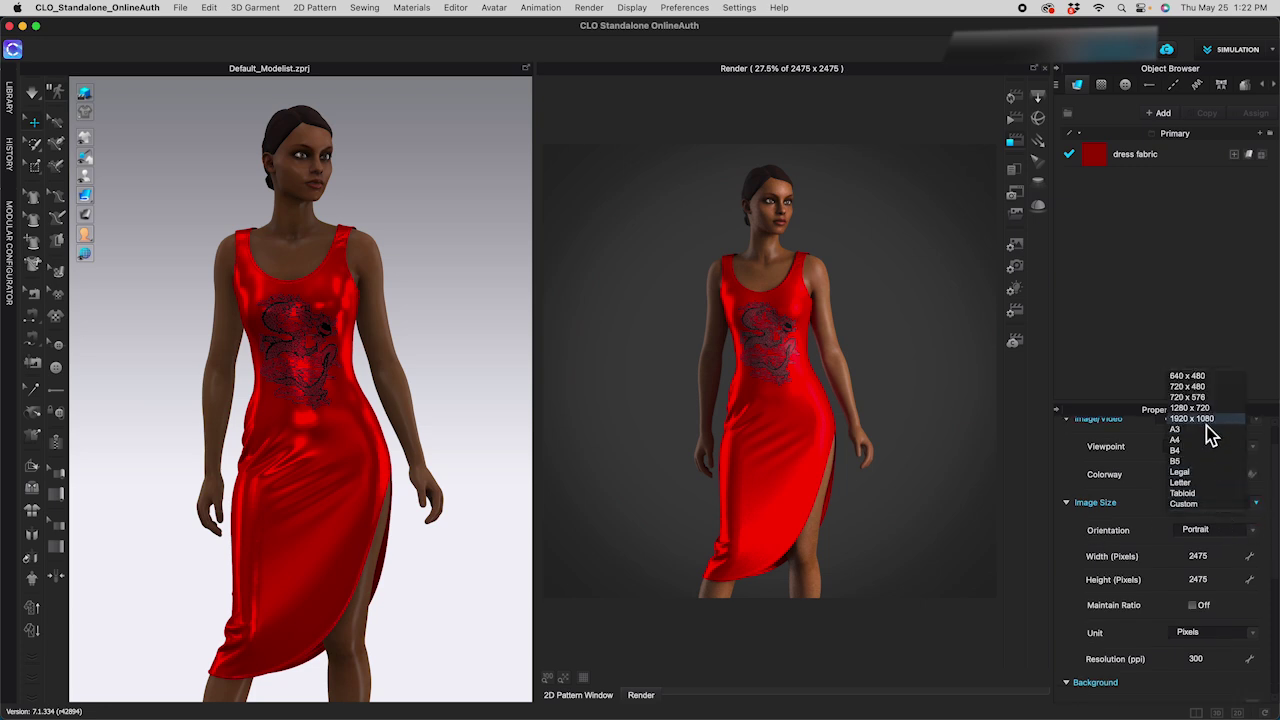
{"action": "left_click", "coordinate": [1190, 408]}
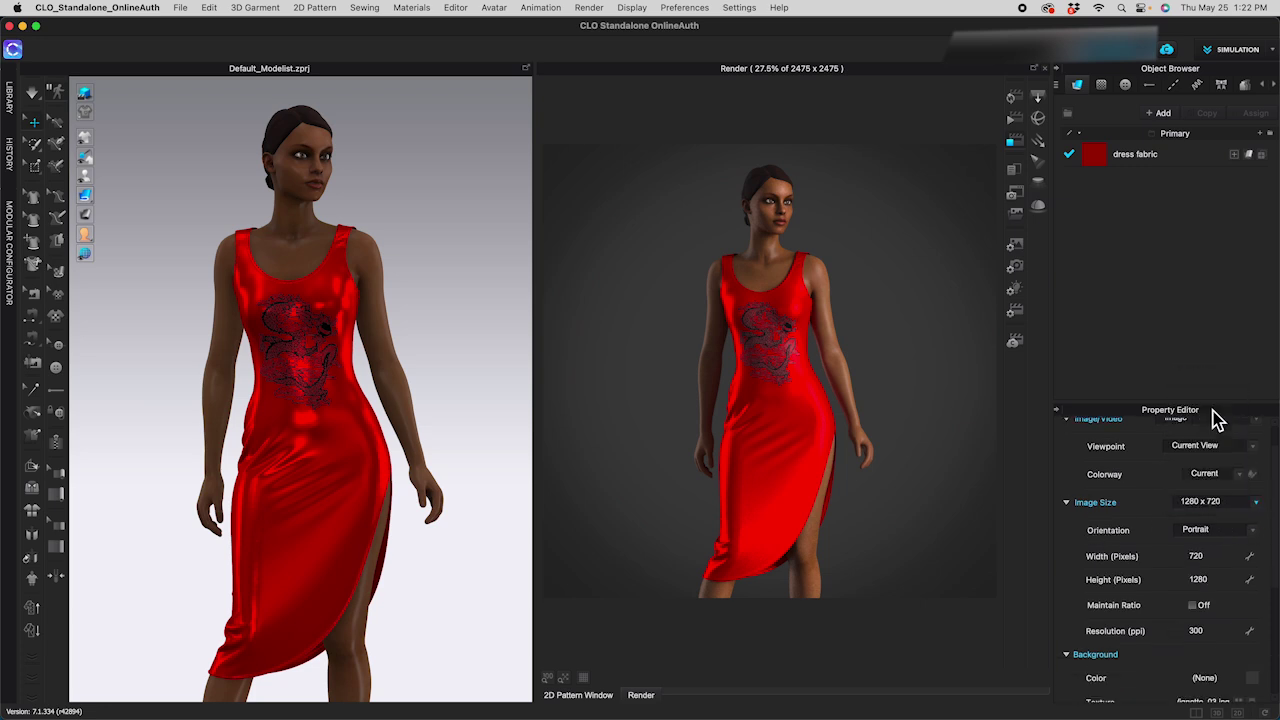
Keep the image in portrait orientation and rerun the interactive render at the new image size
{"action": "left_click", "coordinate": [1254, 532]}
{"action": "left_click", "coordinate": [1210, 532]}
{"action": "left_click", "coordinate": [1216, 532]}
{"action": "left_click", "coordinate": [1205, 521]}
{"action": "left_click", "coordinate": [1014, 100]}
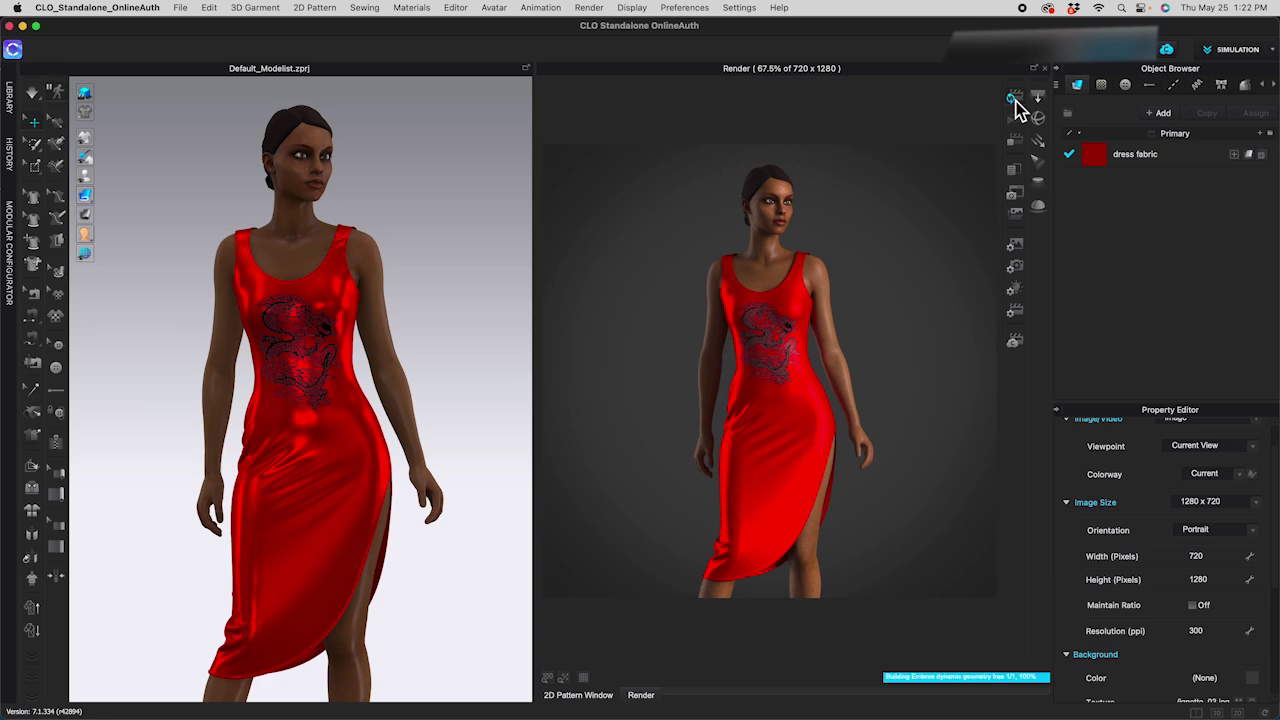
Try the 720 x 576 and 640 x 480 image sizes in the interactive render
{"action": "left_click", "coordinate": [1255, 502]}
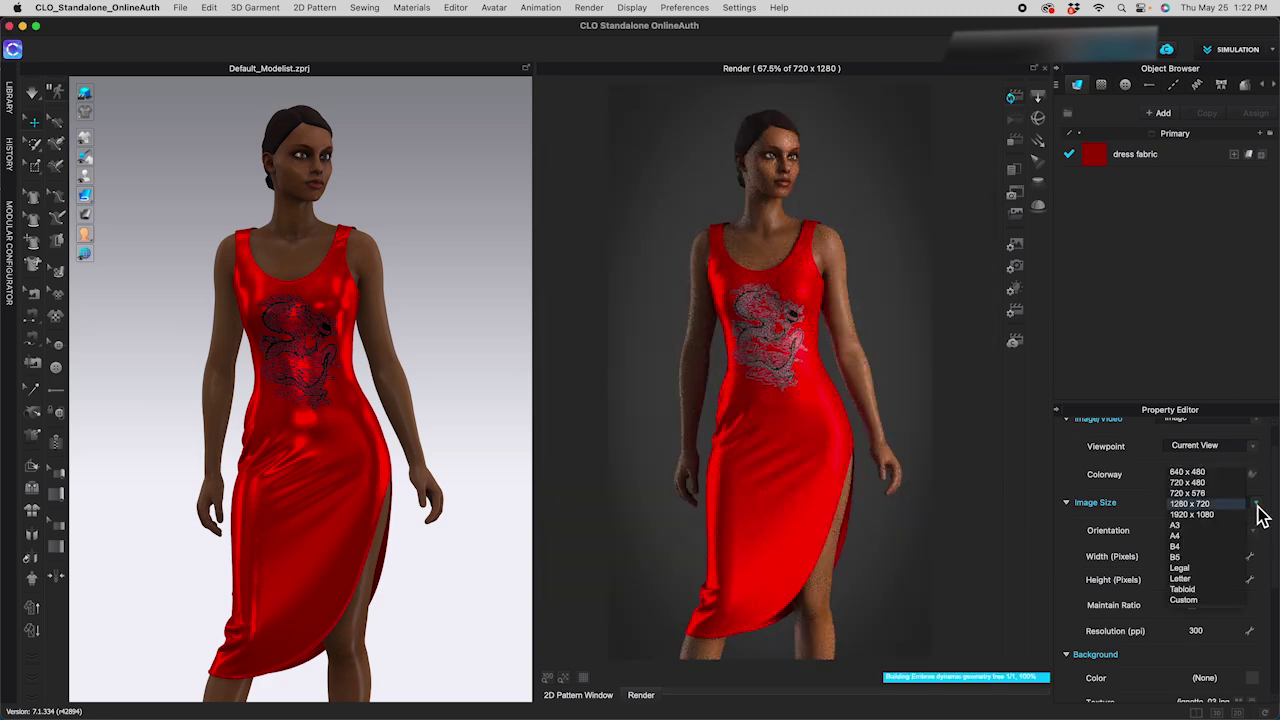
{"action": "left_click", "coordinate": [1218, 508]}
{"action": "left_click", "coordinate": [1255, 502]}
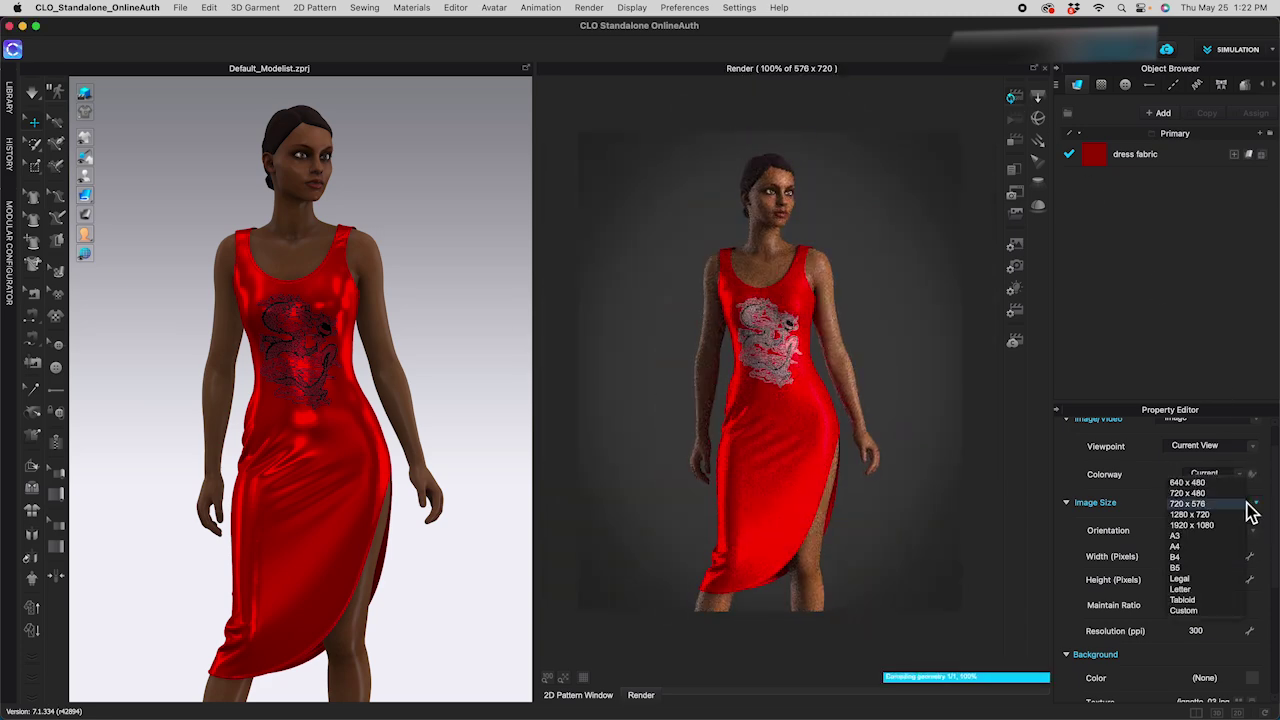
{"action": "left_click", "coordinate": [1213, 496]}
Set the render image size to A4 and look over the background and save settings
{"action": "left_click", "coordinate": [1255, 502]}
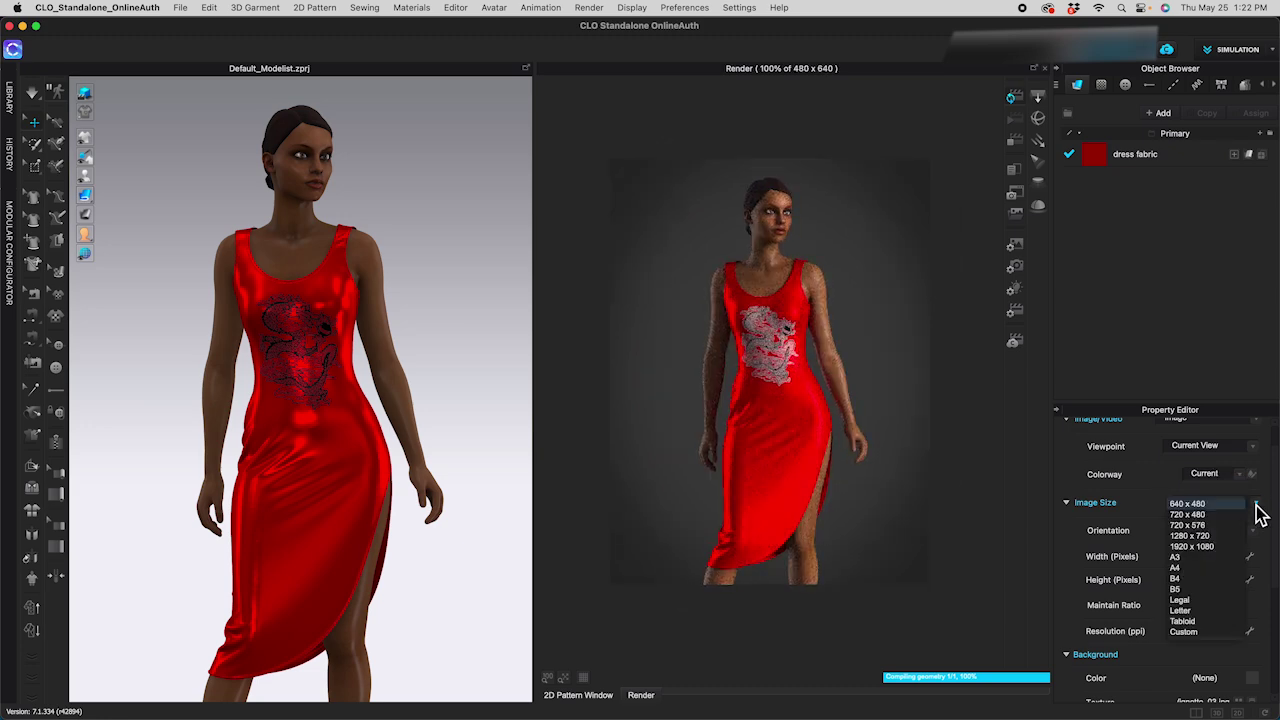
{"action": "left_click", "coordinate": [1197, 571]}
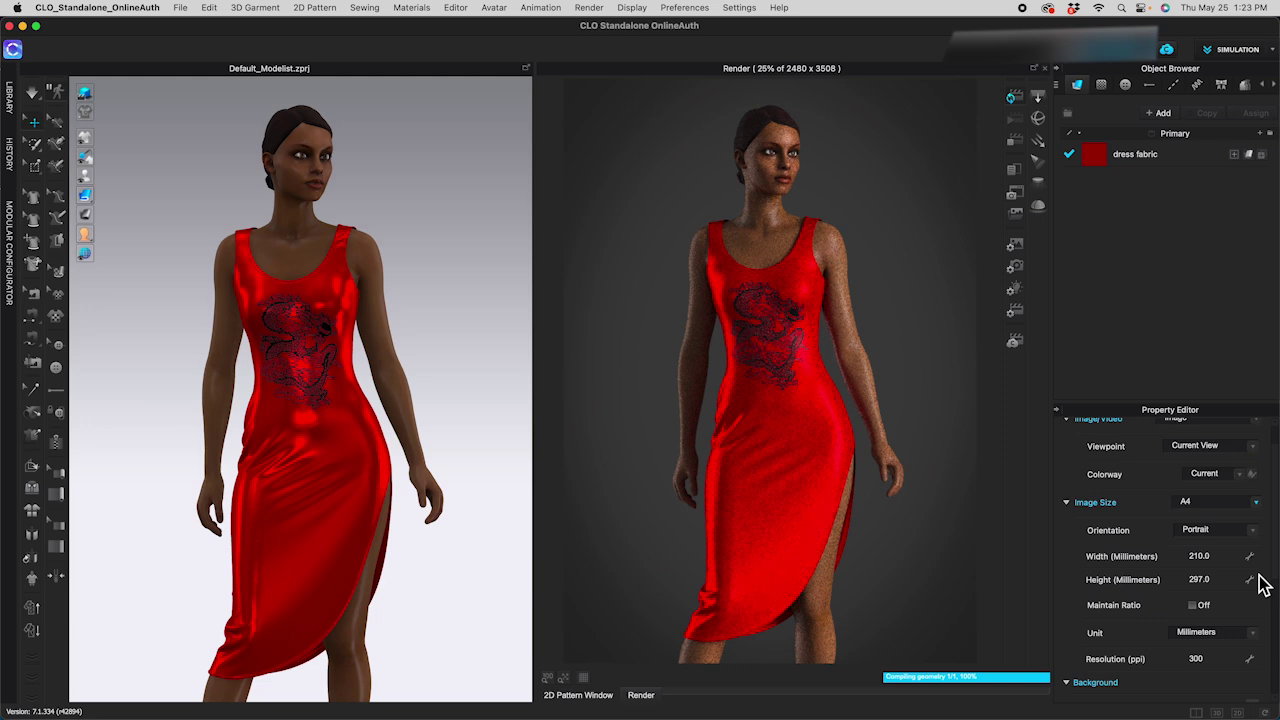
{"action": "scroll", "coordinate": [1252, 583], "scroll_direction": "down", "scroll_amount": 5}
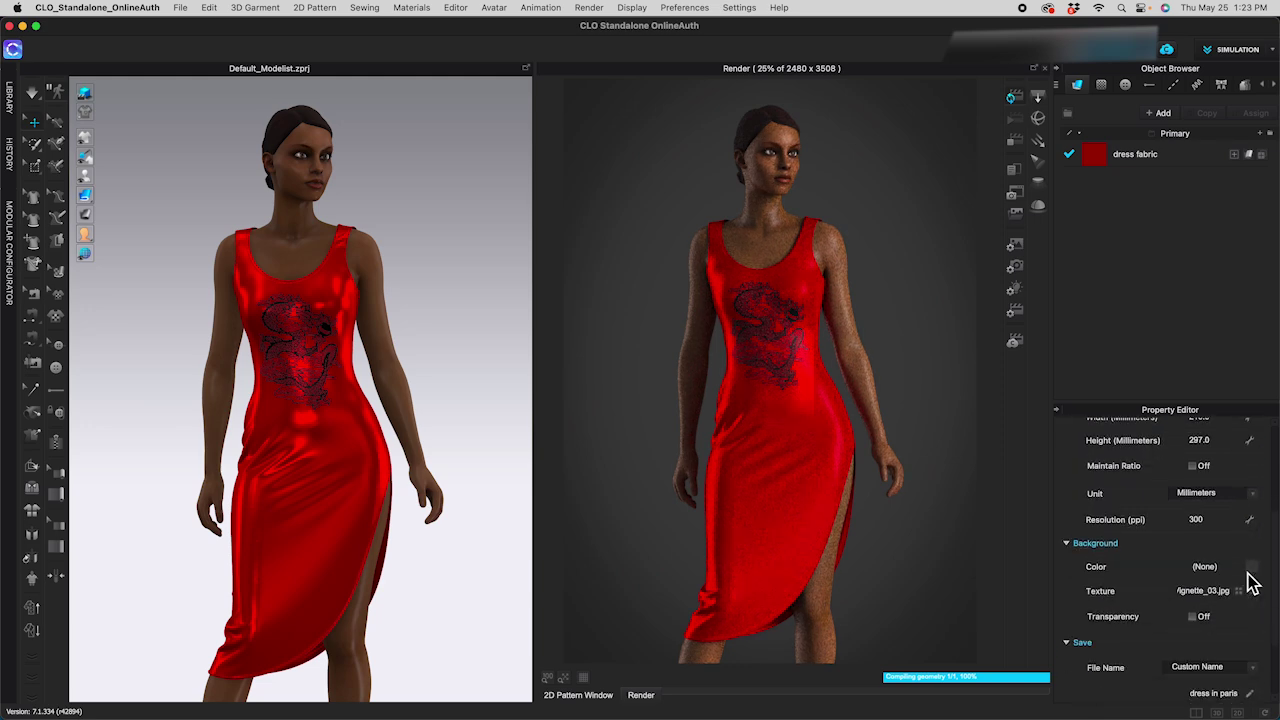
{"action": "scroll", "coordinate": [1252, 583], "scroll_direction": "up", "scroll_amount": 6}
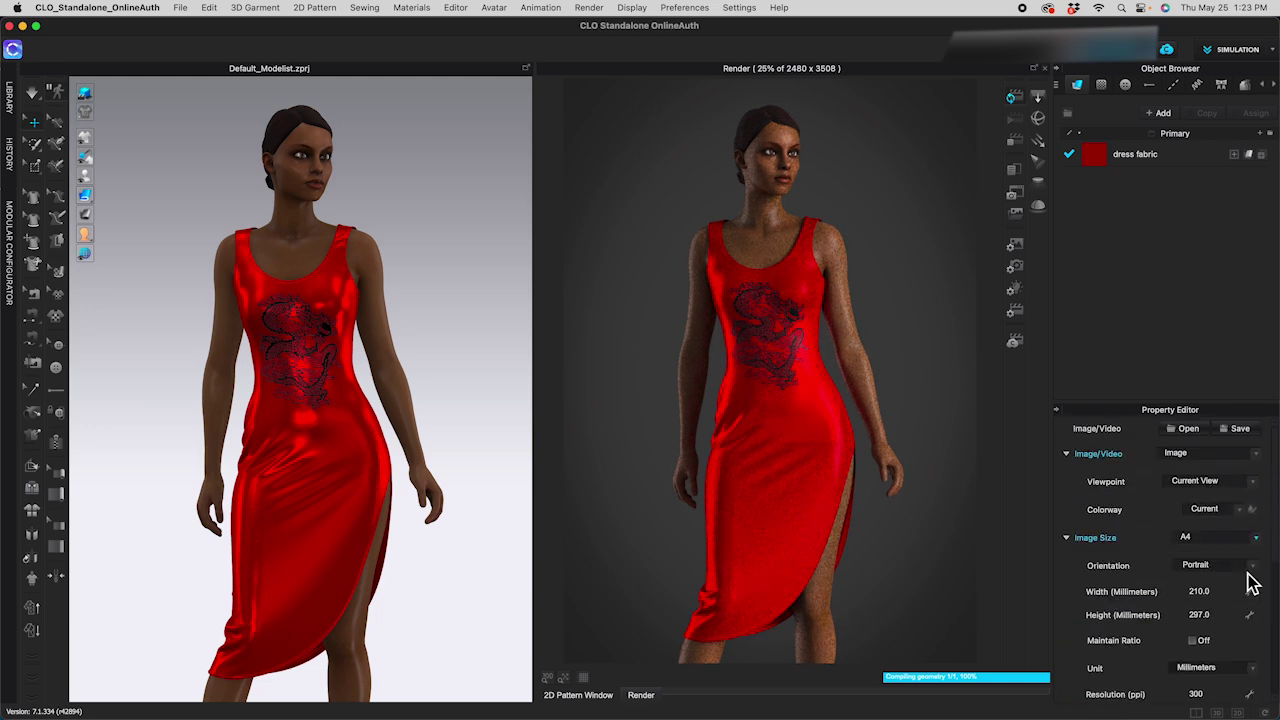
Apply the Storagestreet light preset and set the dome light's intensity to 1.44
{"action": "left_click", "coordinate": [1023, 292]}
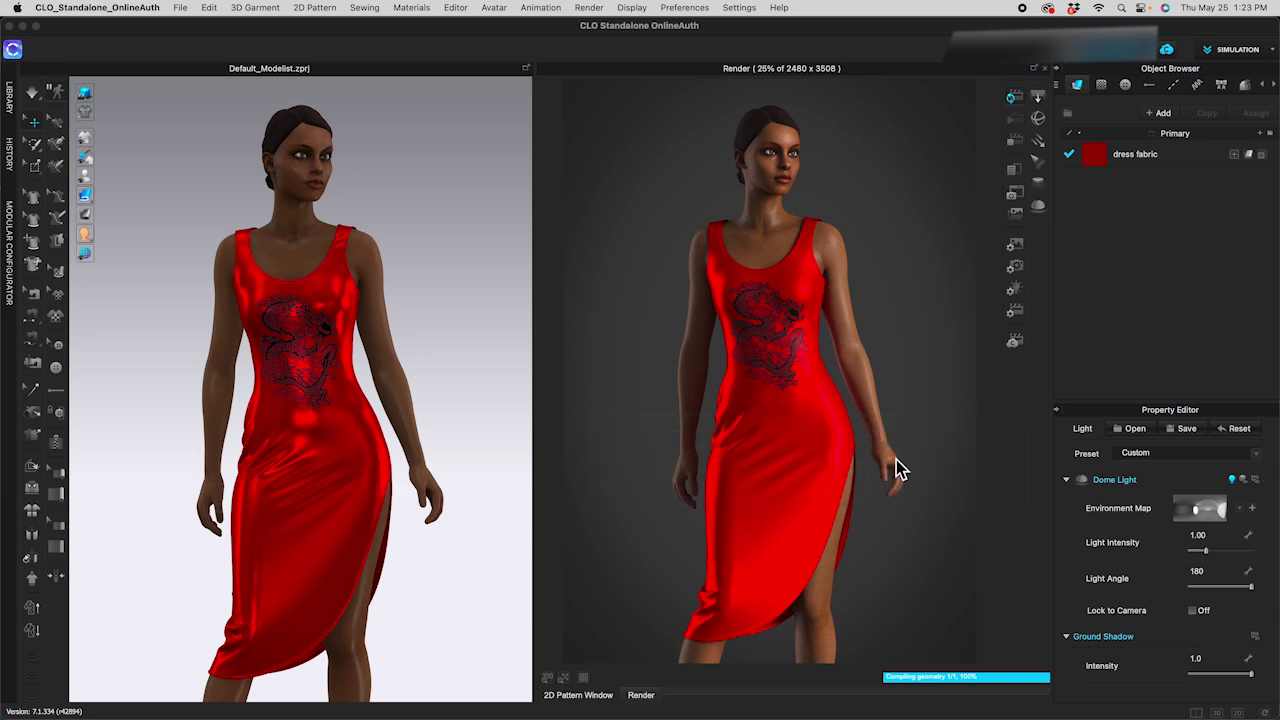
{"action": "left_click", "coordinate": [1241, 509]}
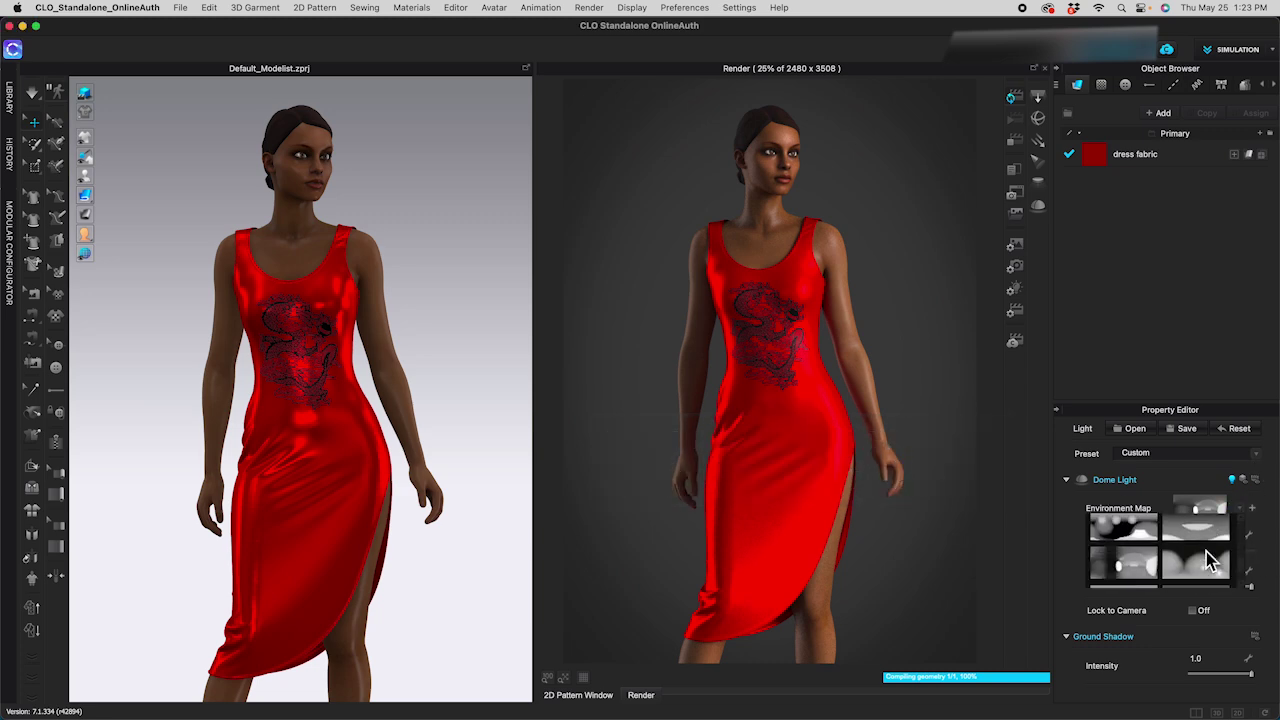
{"action": "left_click", "coordinate": [1255, 454]}
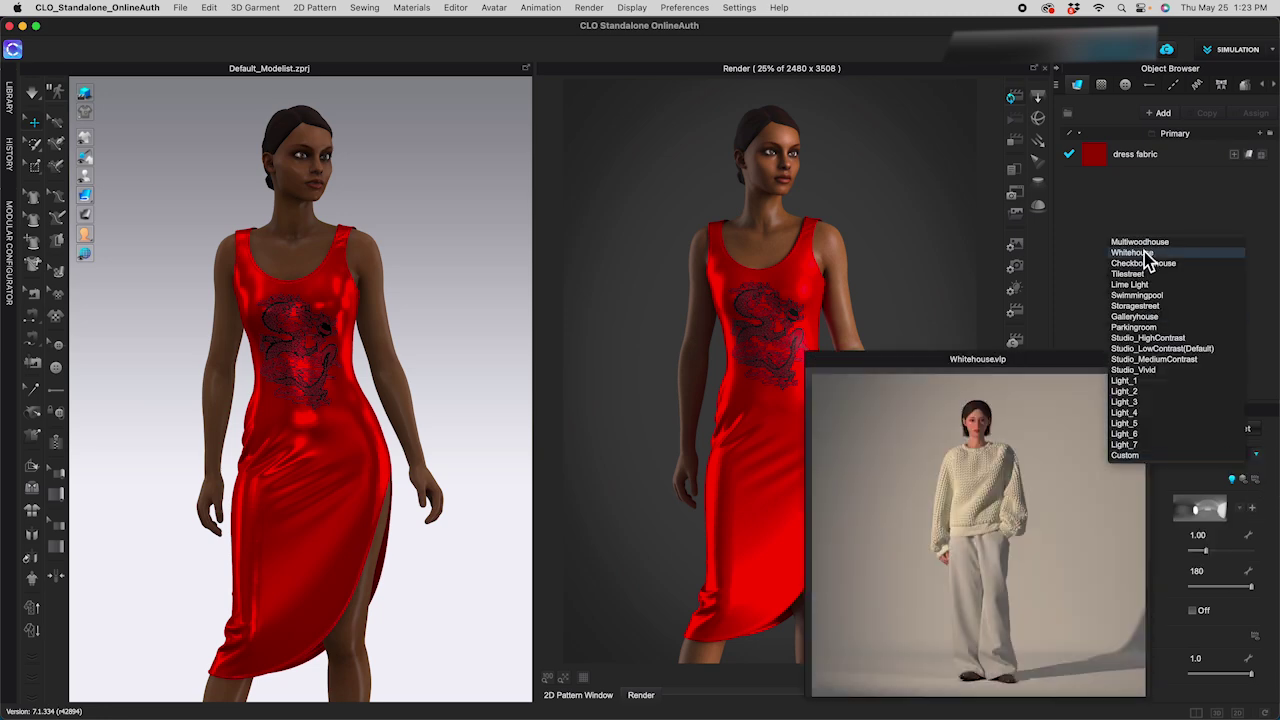
{"action": "left_click", "coordinate": [1150, 308]}
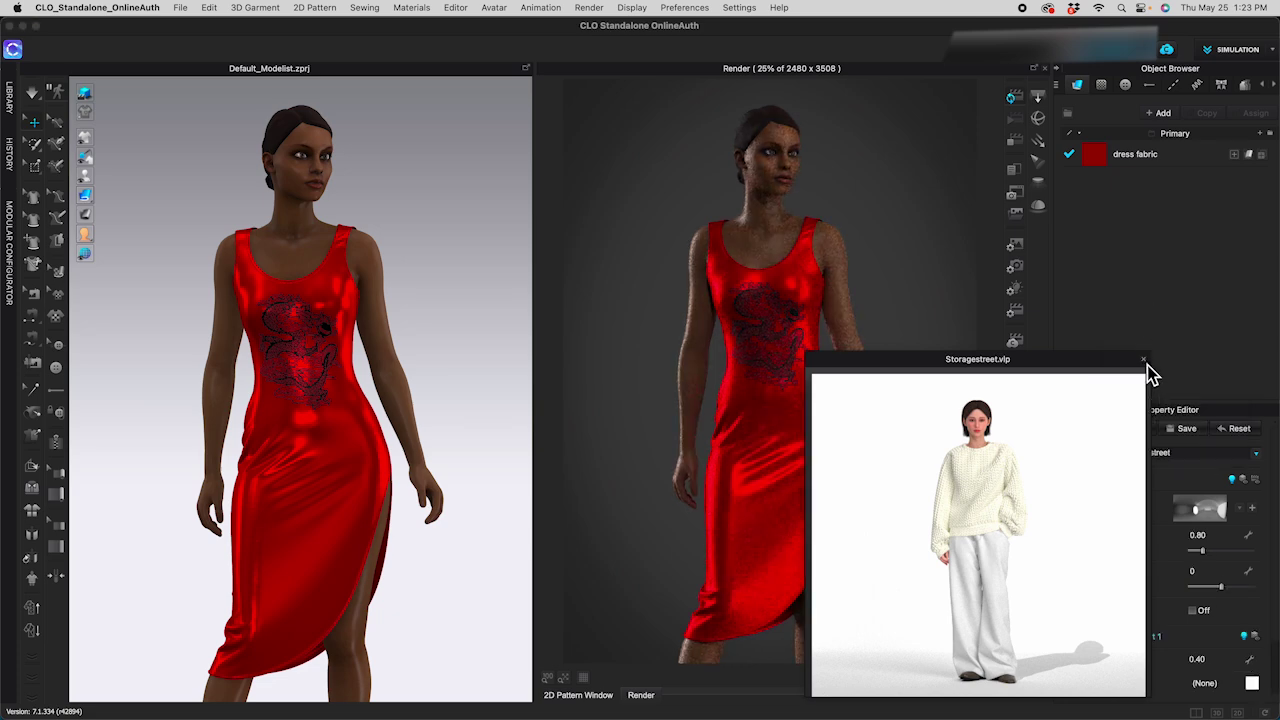
{"action": "left_click", "coordinate": [1145, 360]}
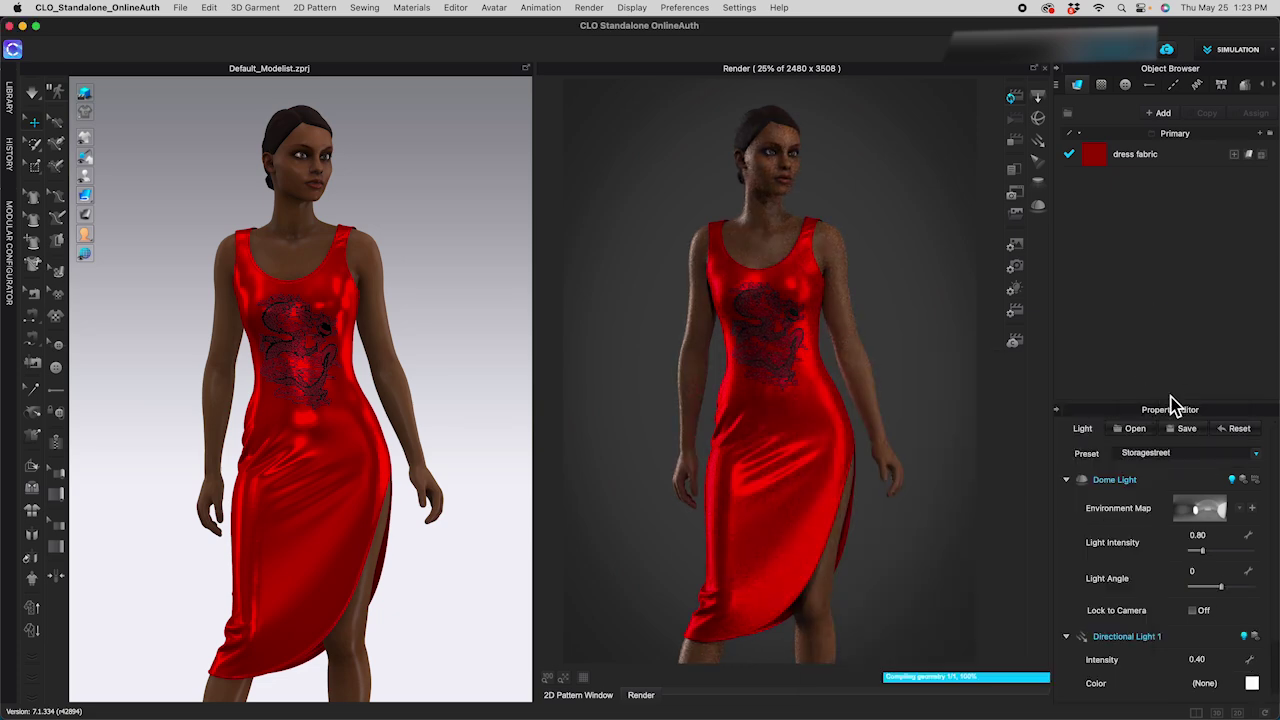
{"action": "left_click_drag", "start_coordinate": [1218, 555], "coordinate": [1248, 559]}
{"action": "left_click", "coordinate": [1212, 551]}
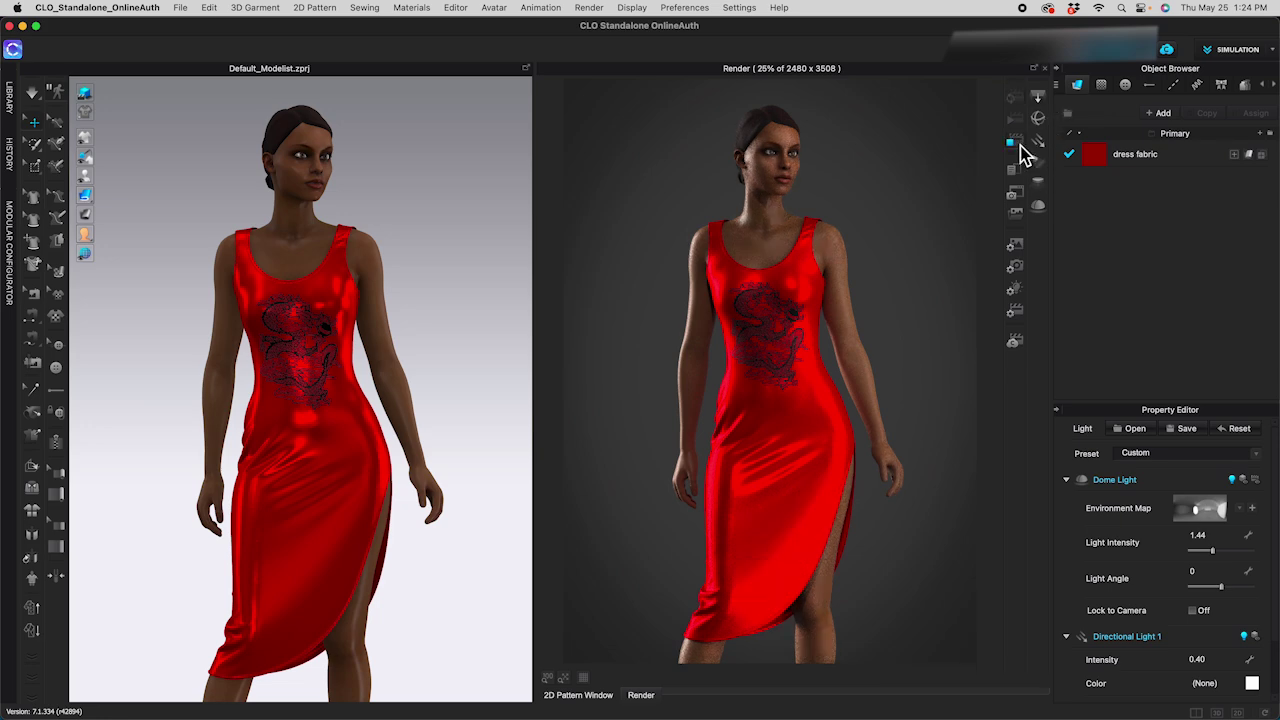
Add a rectangle light and raise it above the avatar's head
{"action": "left_click", "coordinate": [1042, 103]}
{"action": "scroll", "coordinate": [277, 488], "scroll_direction": "down", "scroll_amount": 4}
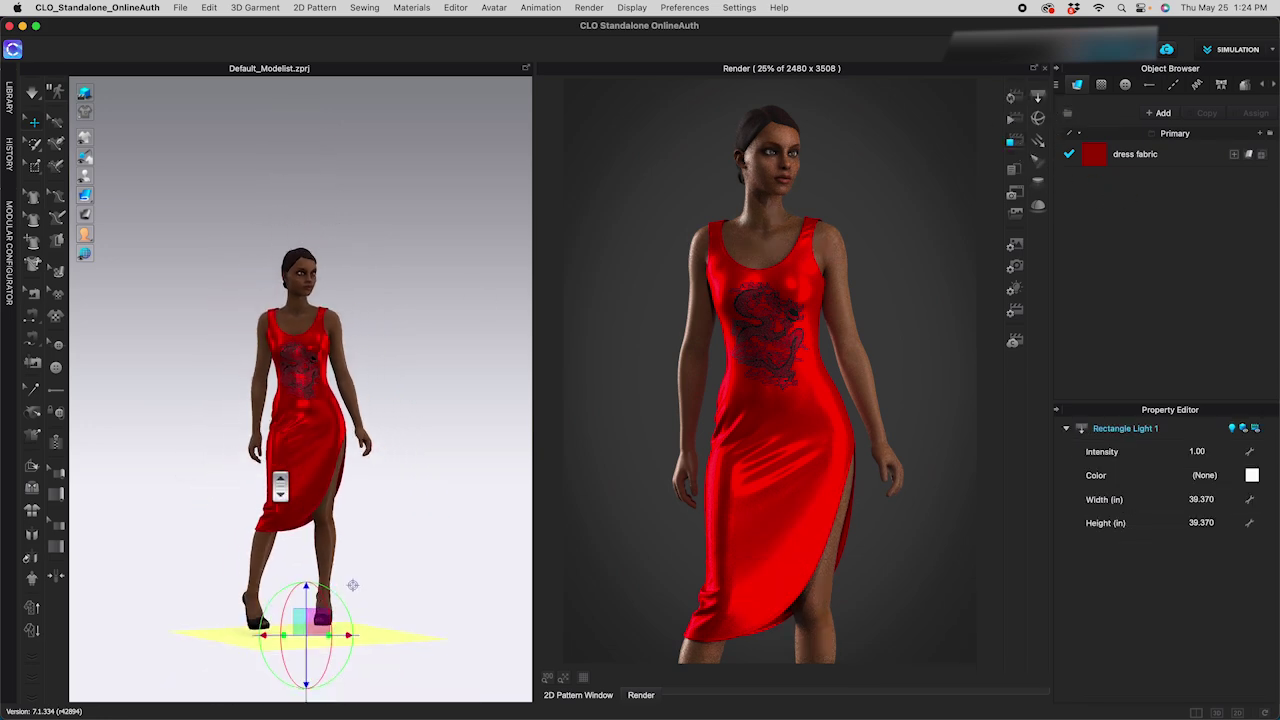
{"action": "left_click_drag", "start_coordinate": [317, 612], "coordinate": [341, 83]}
{"action": "scroll", "coordinate": [363, 232], "scroll_direction": "up", "scroll_amount": 1}
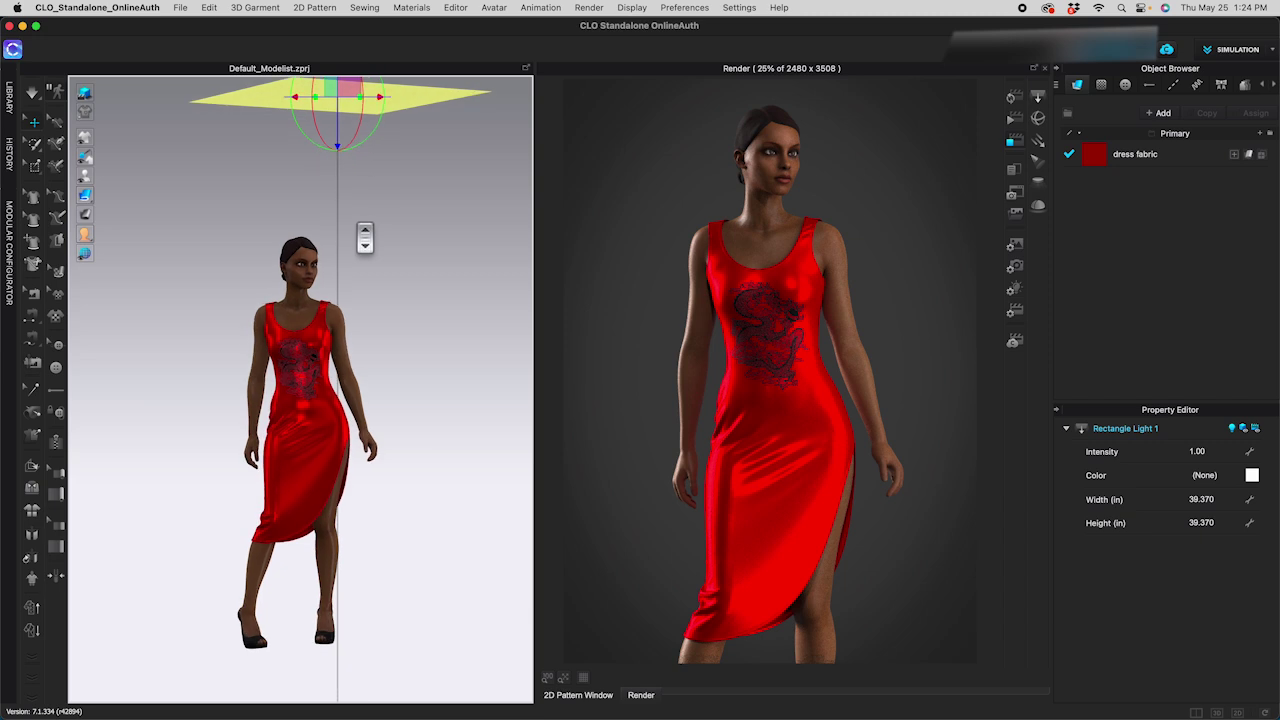
{"action": "left_click", "coordinate": [351, 237]}
{"action": "key", "text": "2"}
{"action": "left_click", "coordinate": [353, 106]}
Set the rectangle light's intensity to 30, rerun the interactive render and raise the intensity to 100
{"action": "left_click", "coordinate": [1210, 453]}
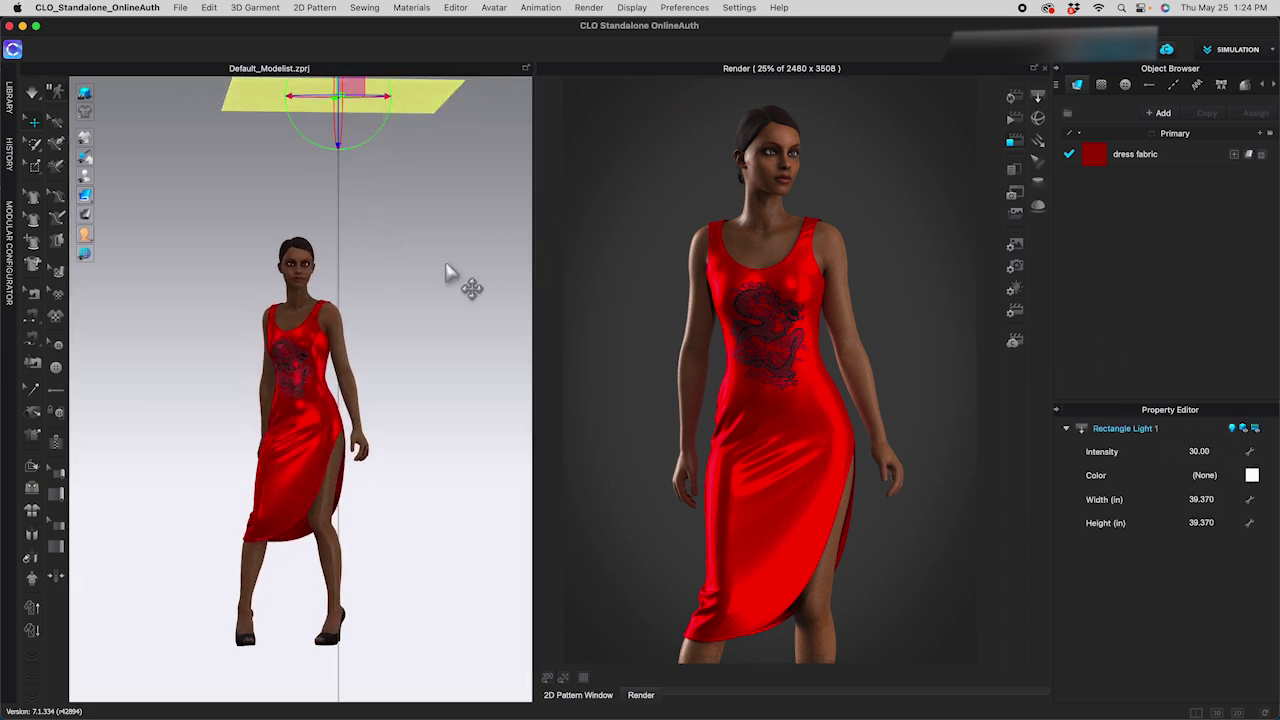
{"action": "scroll", "coordinate": [452, 277], "scroll_direction": "up", "scroll_amount": 5}
{"action": "left_click", "coordinate": [1013, 98]}
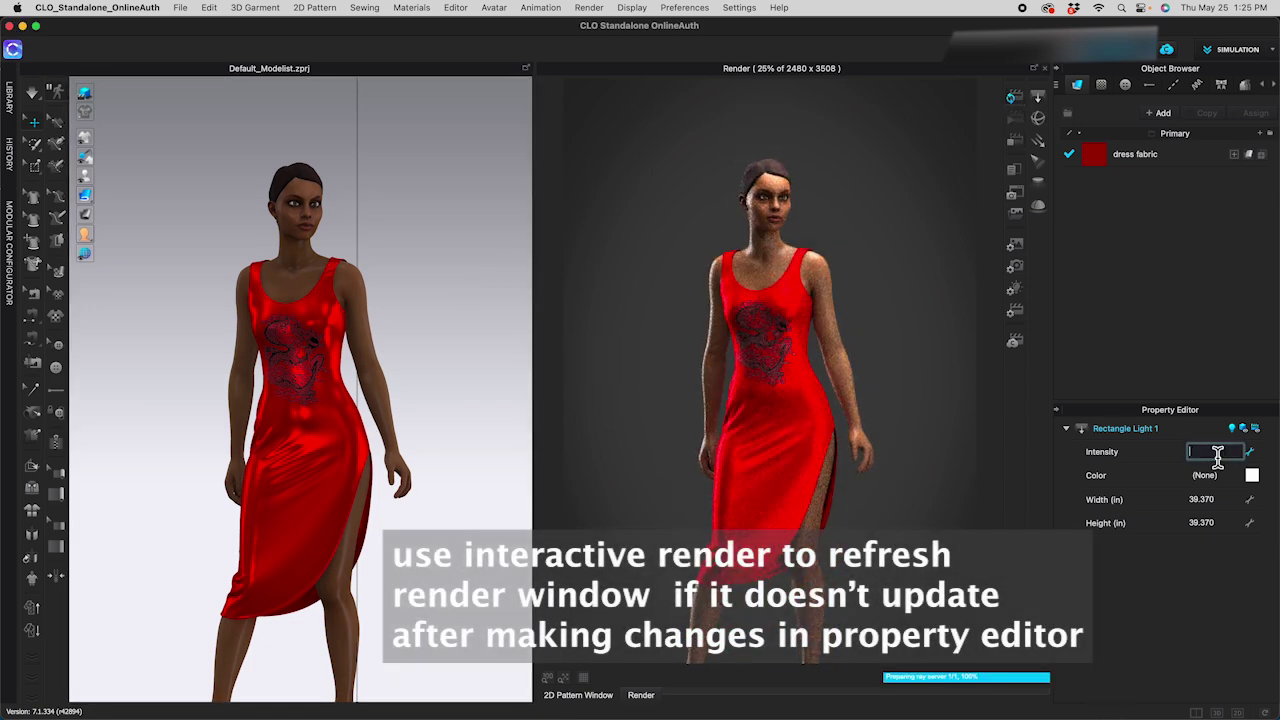
{"action": "type", "text": "100"}
{"action": "key", "text": "Return"}
Reposition and tilt the rectangle light toward the avatar and check its effect up close in the interactive render
{"action": "scroll", "coordinate": [380, 286], "scroll_direction": "down", "scroll_amount": 5}
{"action": "left_click_drag", "start_coordinate": [355, 134], "coordinate": [428, 130]}
{"action": "right_click_drag", "start_coordinate": [428, 256], "coordinate": [342, 254]}
{"action": "left_click_drag", "start_coordinate": [336, 134], "coordinate": [291, 158]}
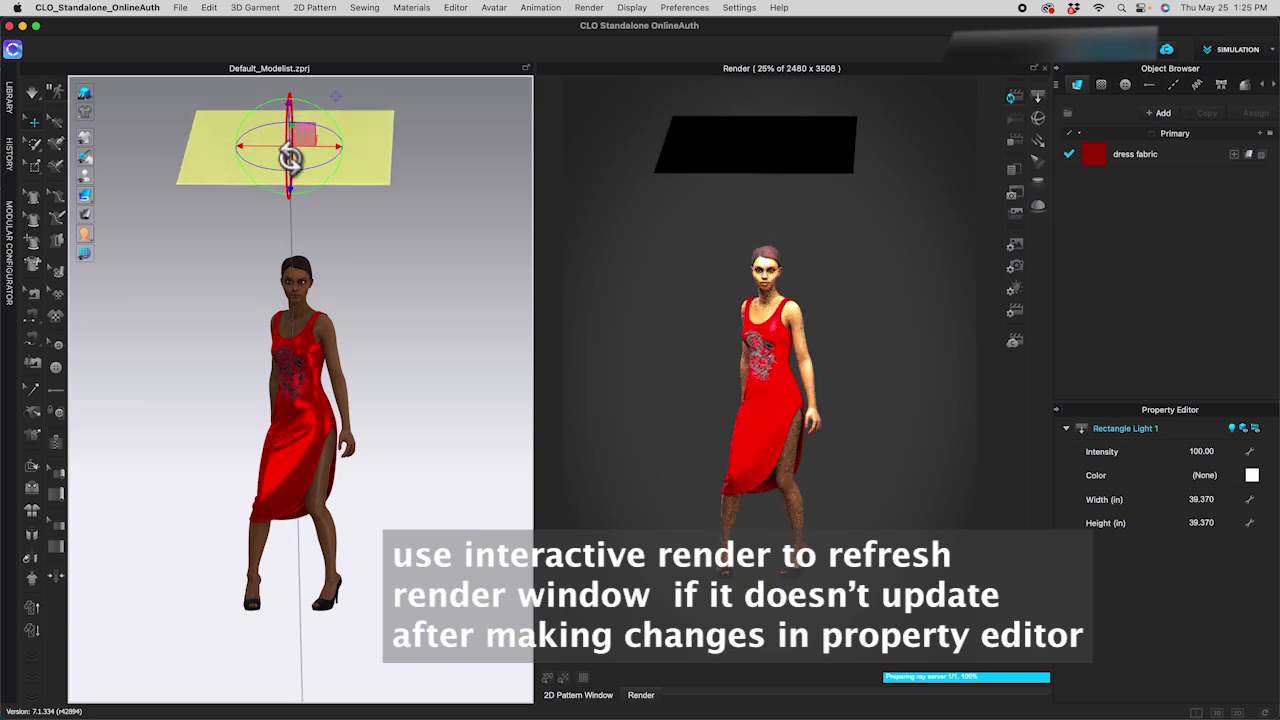
{"action": "scroll", "coordinate": [470, 290], "scroll_direction": "up", "scroll_amount": 6}
{"action": "scroll", "coordinate": [487, 357], "scroll_direction": "up", "scroll_amount": 1}
{"action": "middle_click_drag", "start_coordinate": [458, 228], "coordinate": [478, 351]}
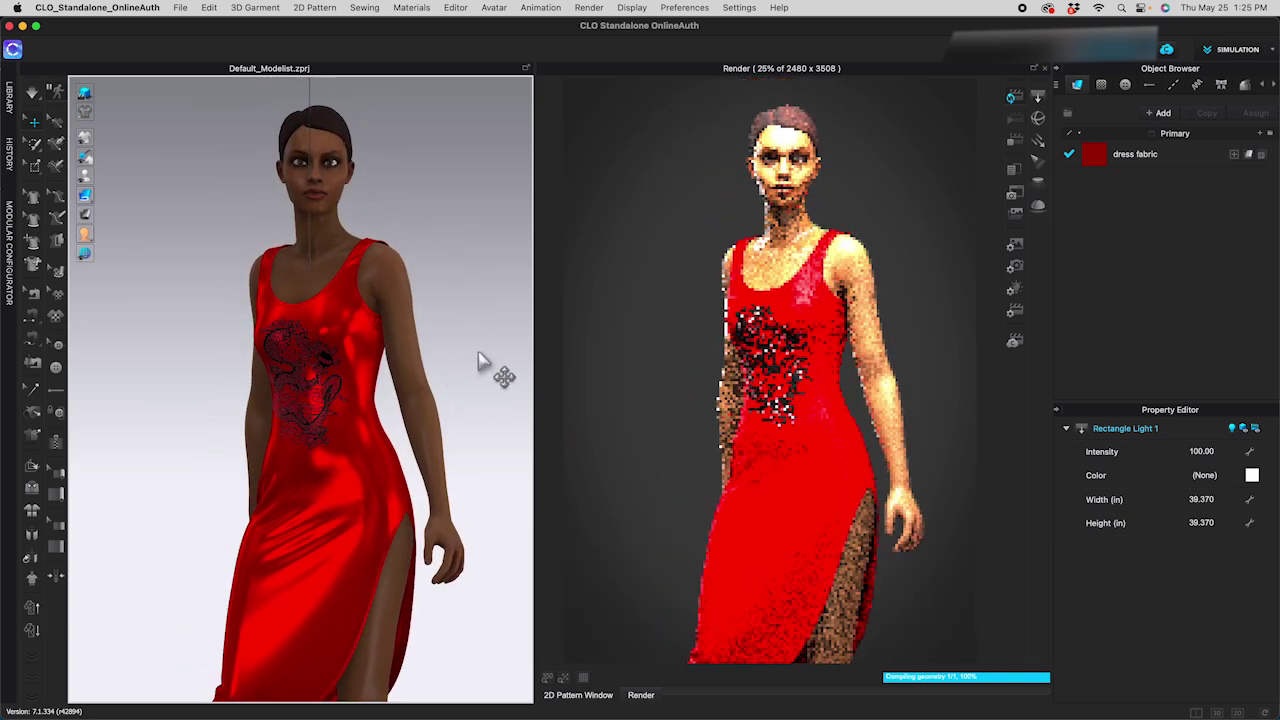
{"action": "scroll", "coordinate": [409, 449], "scroll_direction": "down", "scroll_amount": 4}
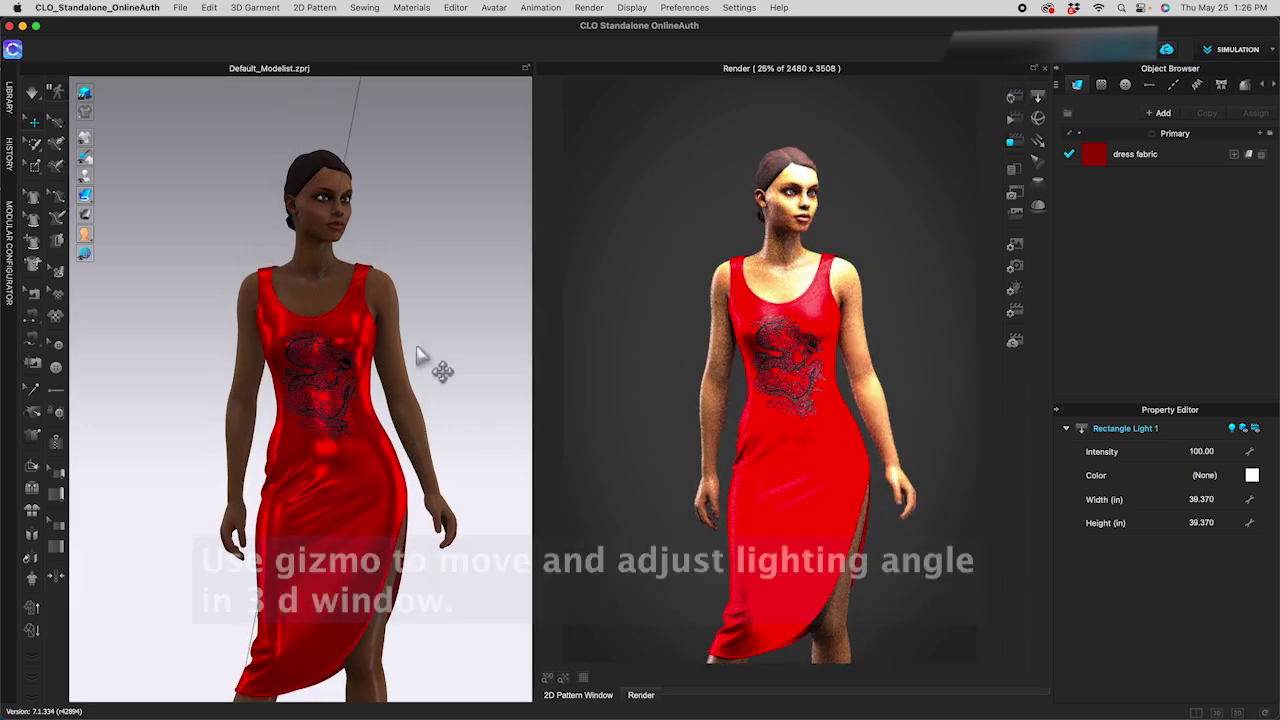
Delete the rectangle light above the avatar
{"action": "scroll", "coordinate": [417, 349], "scroll_direction": "down", "scroll_amount": 5}
{"action": "left_click", "coordinate": [432, 188]}
{"action": "left_click", "coordinate": [352, 148]}
{"action": "key", "text": "Delete"}
Add a spot light and raise it above the avatar's head
{"action": "left_click", "coordinate": [1041, 163]}
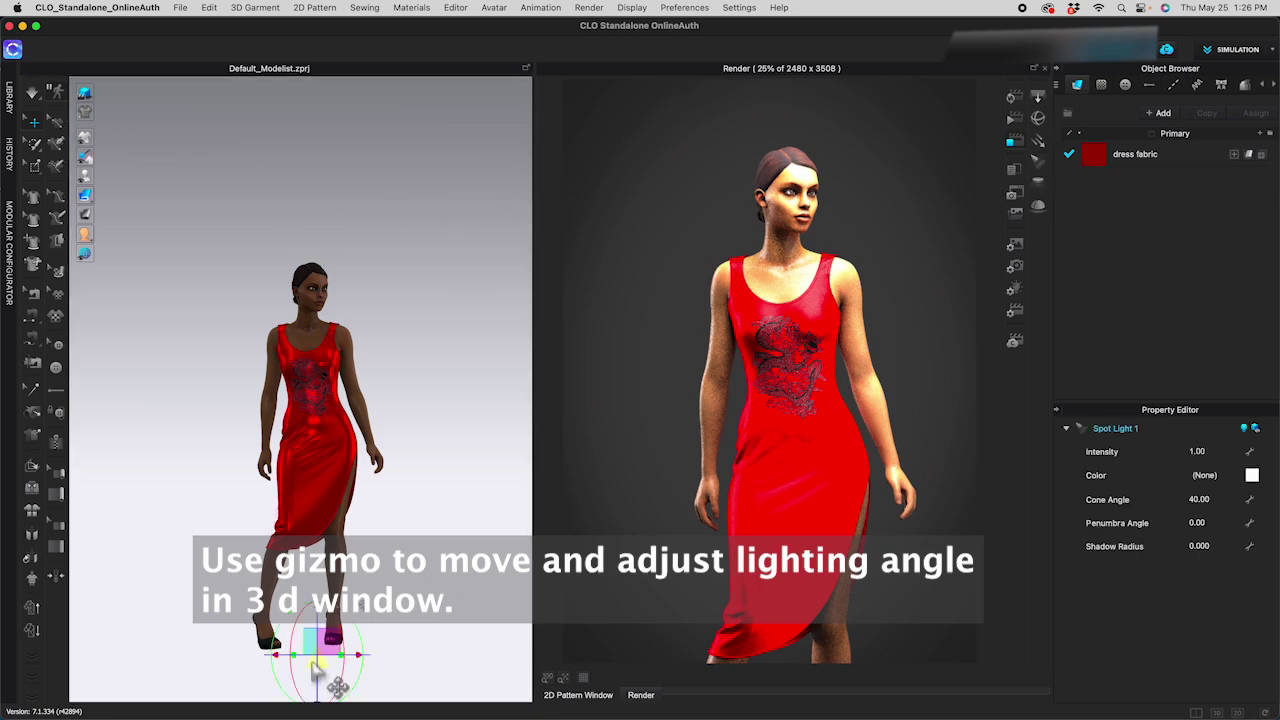
{"action": "left_click_drag", "start_coordinate": [331, 654], "coordinate": [355, 232]}
{"action": "scroll", "coordinate": [357, 282], "scroll_direction": "down", "scroll_amount": 3}
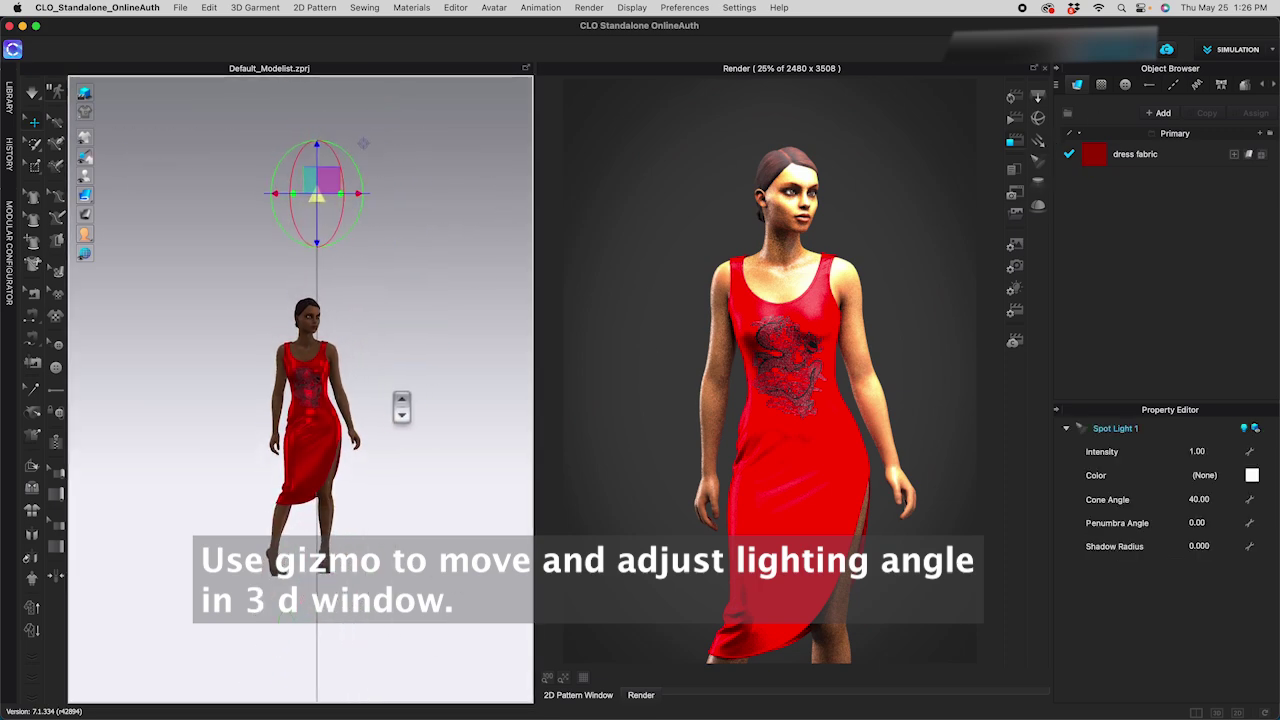
Move the spot light in front of and above the avatar and rotate it to aim down at the dress
{"action": "right_click_drag", "start_coordinate": [391, 406], "coordinate": [450, 406]}
{"action": "left_click_drag", "start_coordinate": [297, 186], "coordinate": [443, 177]}
{"action": "right_click_drag", "start_coordinate": [474, 217], "coordinate": [389, 300]}
{"action": "left_click_drag", "start_coordinate": [394, 229], "coordinate": [251, 223]}
{"action": "right_click_drag", "start_coordinate": [330, 262], "coordinate": [262, 250]}
{"action": "left_click_drag", "start_coordinate": [214, 152], "coordinate": [266, 211]}
{"action": "right_click_drag", "start_coordinate": [266, 211], "coordinate": [398, 268]}
{"action": "middle_click_drag", "start_coordinate": [372, 280], "coordinate": [380, 283]}
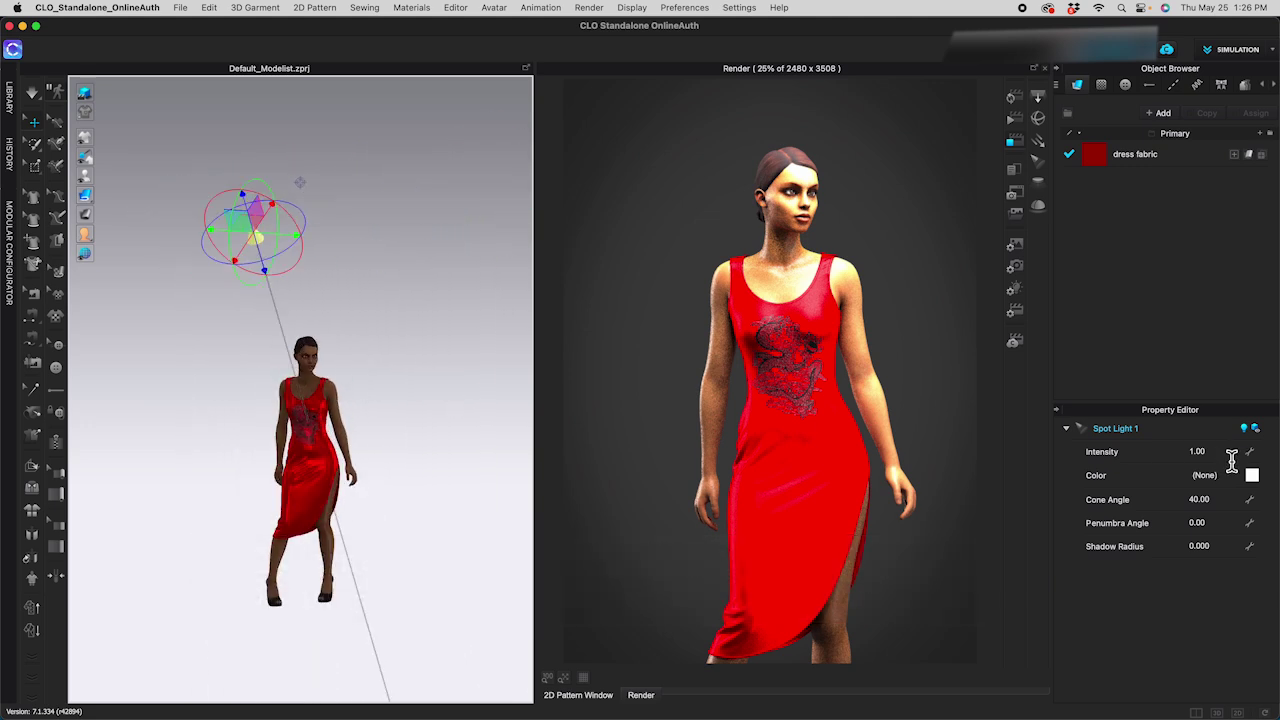
Rerun the interactive render from the front view and set the spot light's intensity to 30
{"action": "key", "text": "2"}
{"action": "left_click", "coordinate": [1013, 98]}
{"action": "left_click", "coordinate": [1198, 457]}
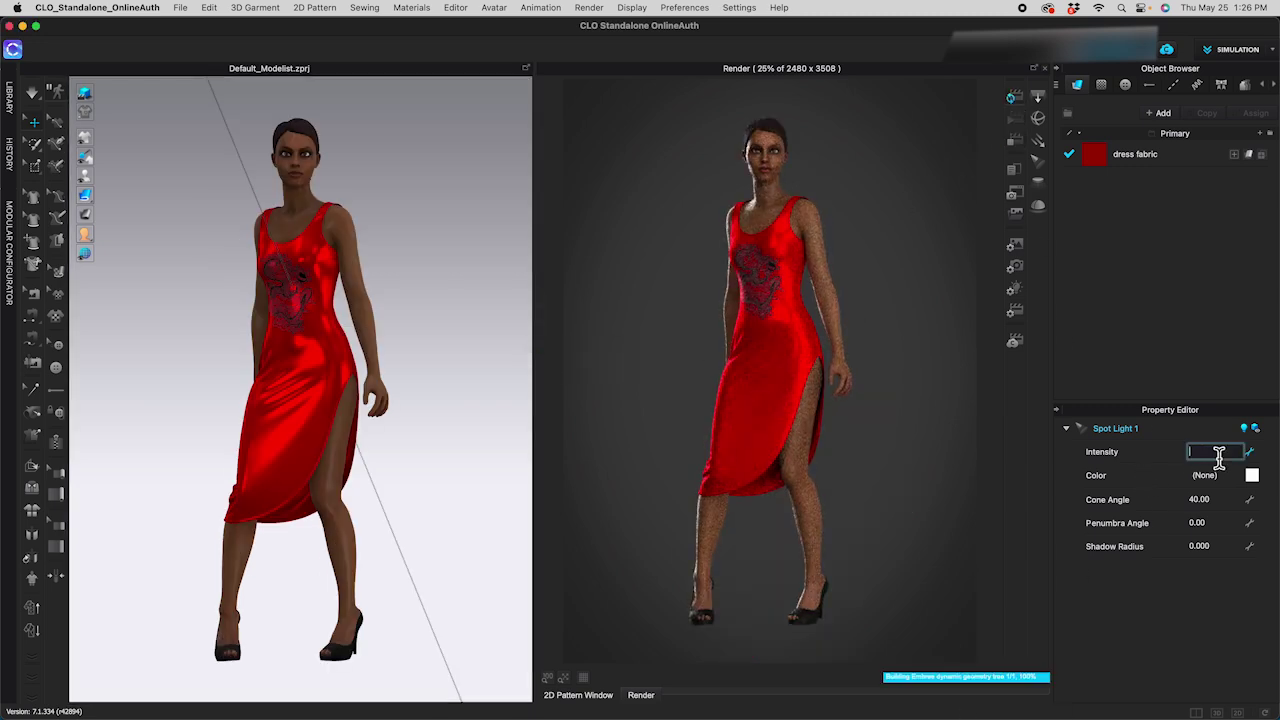
{"action": "type", "text": "30"}
{"action": "key", "text": "Return"}
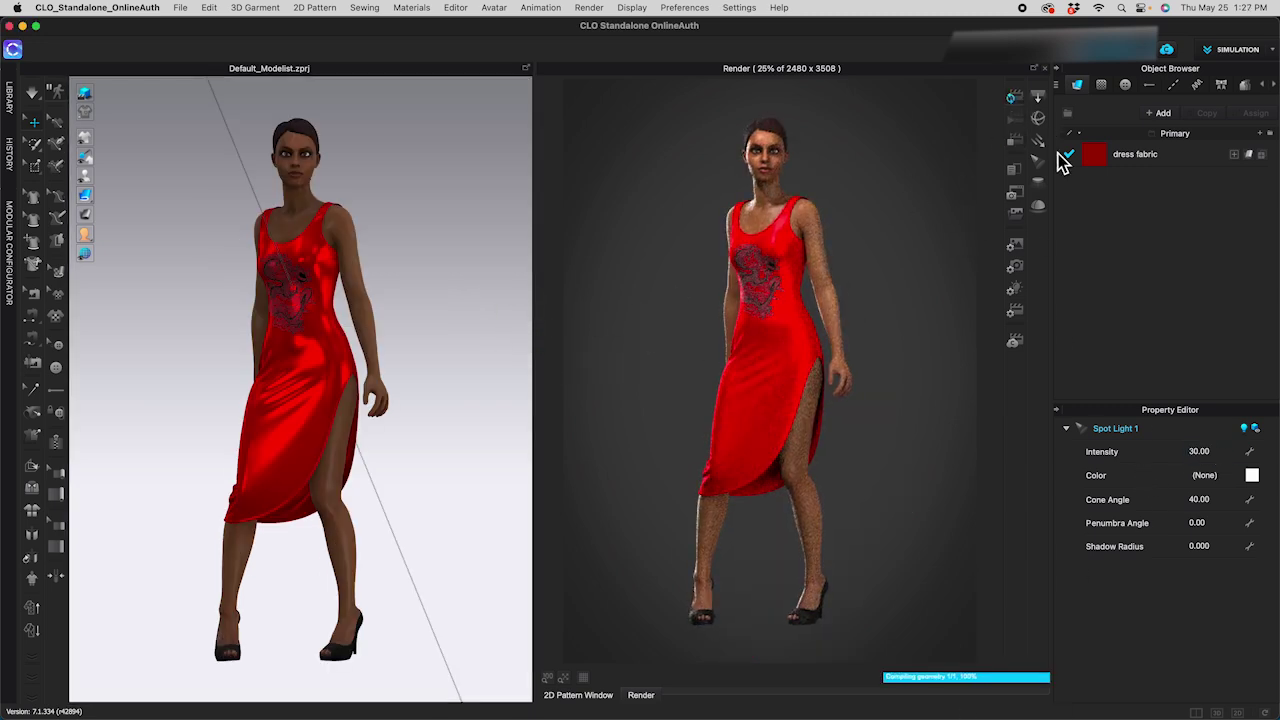
Raise the spot light's intensity to 120
{"action": "double_click", "coordinate": [1223, 451]}
{"action": "type", "text": "120"}
{"action": "key", "text": "Return"}
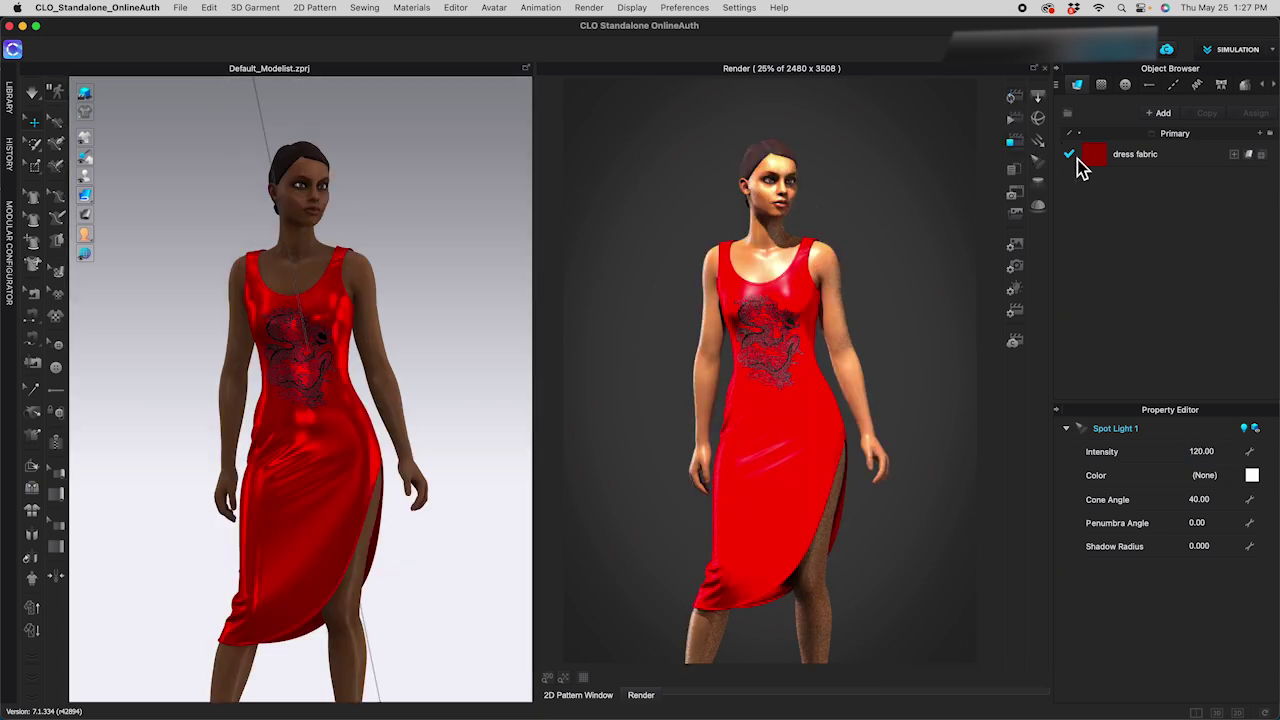
Run the final render and open the folder containing the saved image
{"action": "left_click", "coordinate": [1015, 121]}
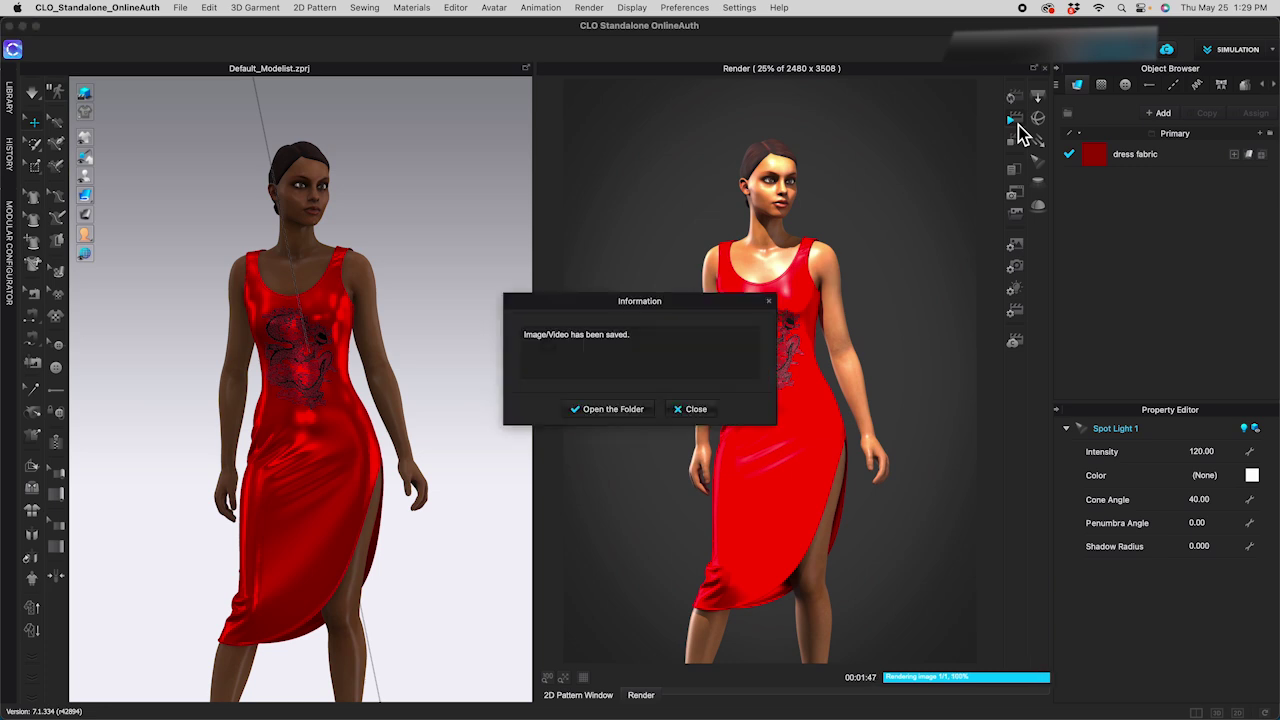
{"action": "left_click", "coordinate": [626, 413]}
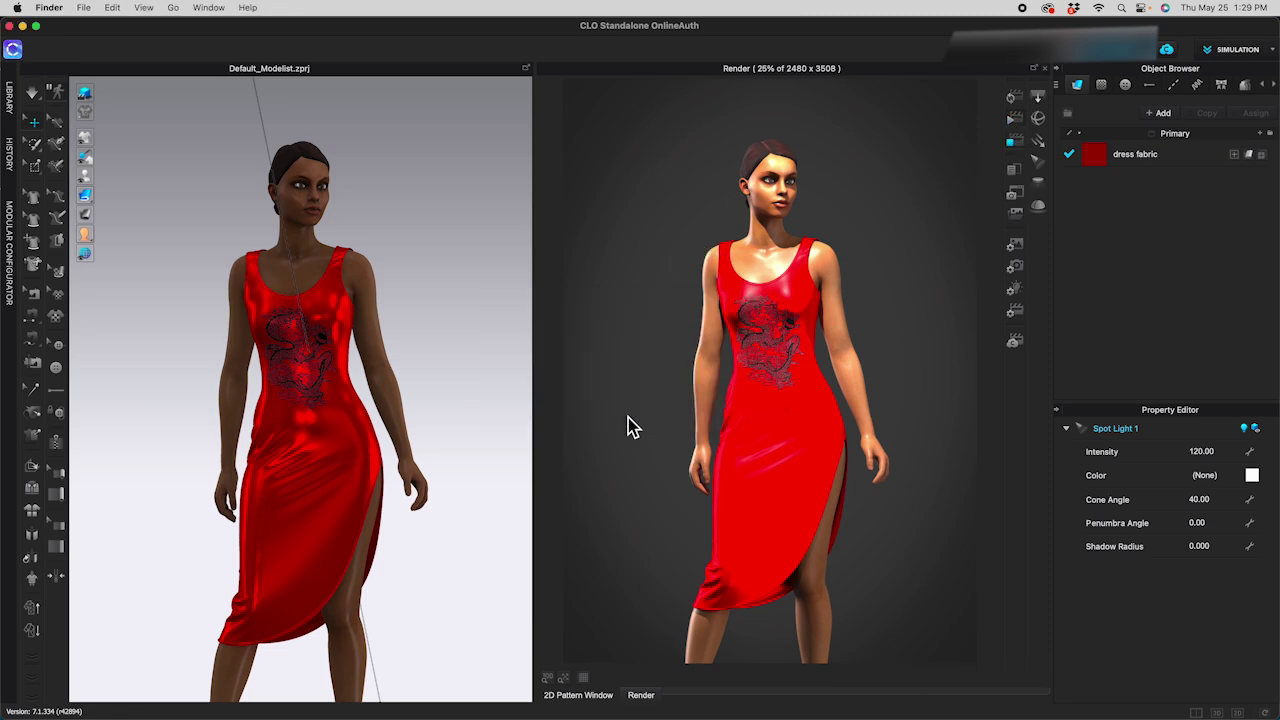
{"action": "left_click", "coordinate": [162, 37]}
{"action": "left_click", "coordinate": [300, 37]}
{"action": "left_click_drag", "start_coordinate": [300, 37], "coordinate": [971, 23]}
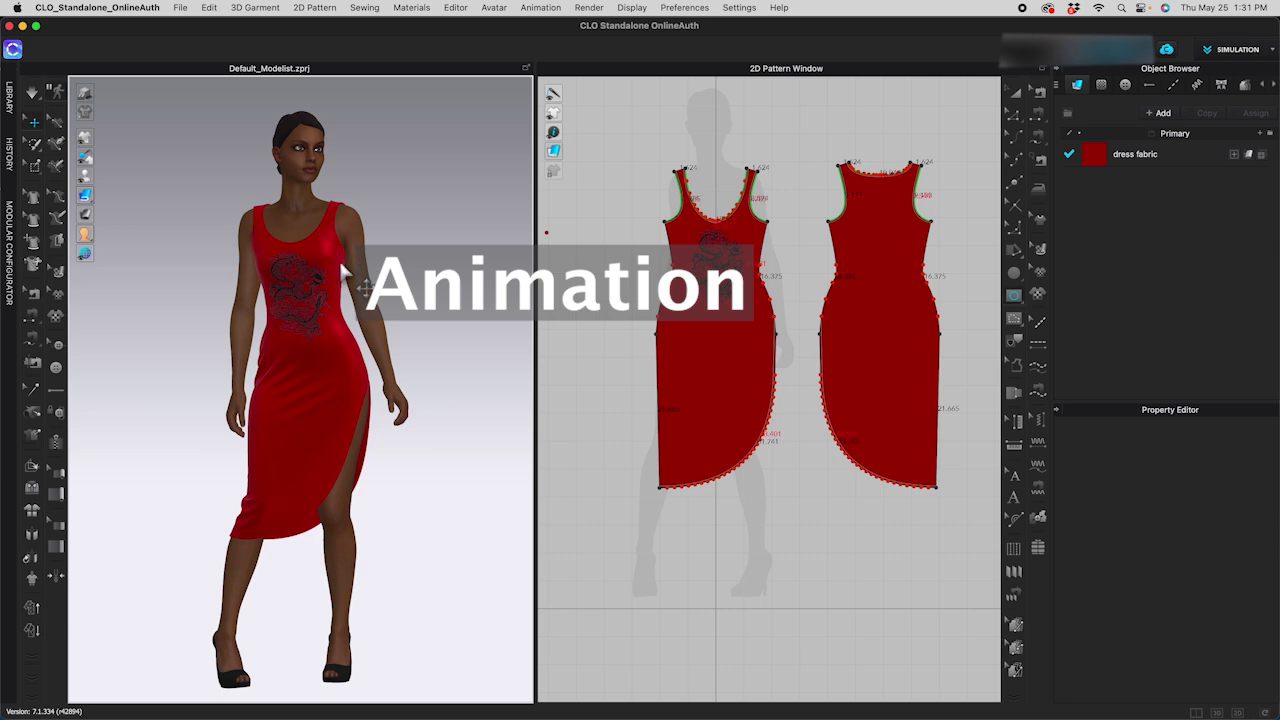
Apply a straight standing pose from the avatar library to the full body, pose only, maintaining the avatar's size and current shoe pose
{"action": "left_click", "coordinate": [10, 96]}
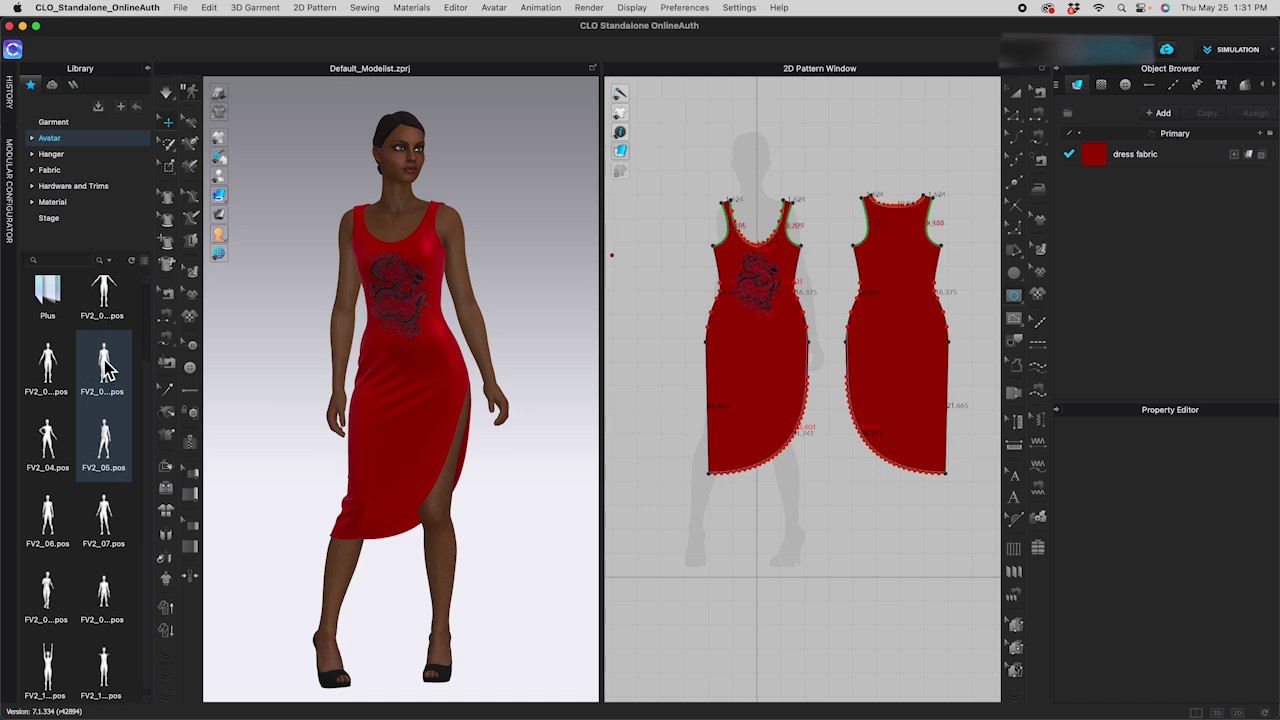
{"action": "scroll", "coordinate": [105, 360], "scroll_direction": "up", "scroll_amount": 3}
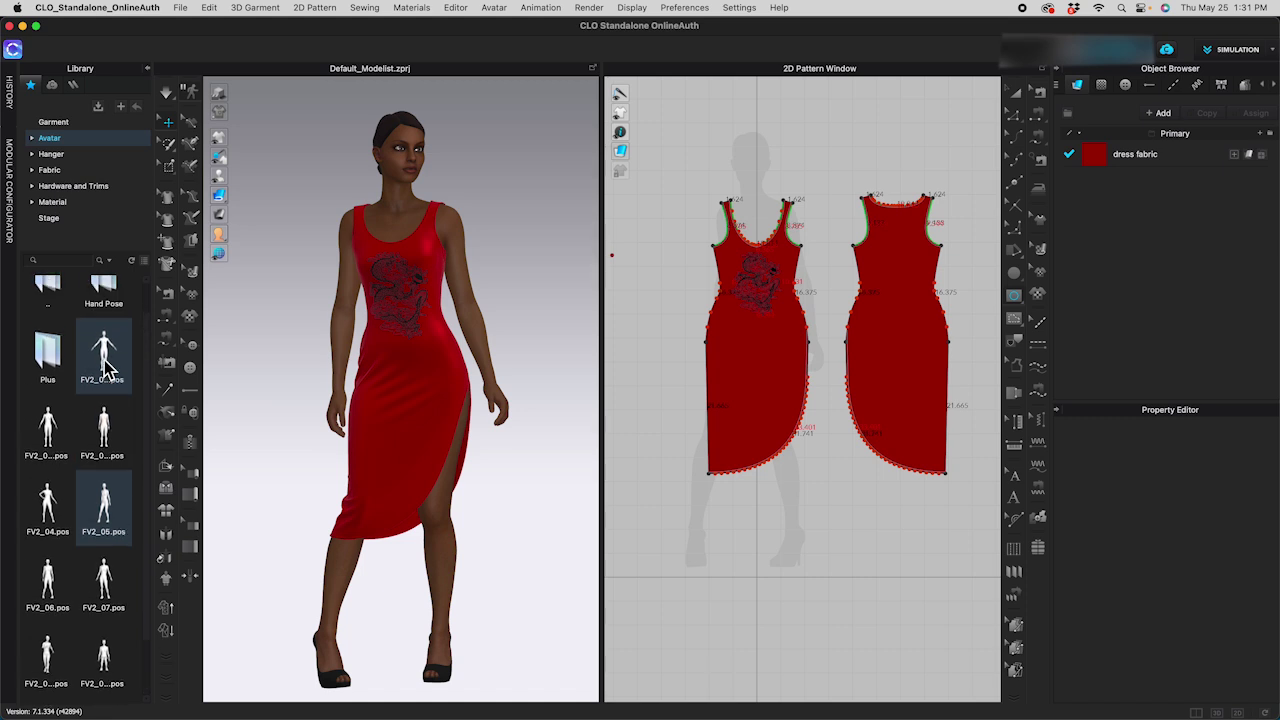
{"action": "double_click", "coordinate": [104, 435]}
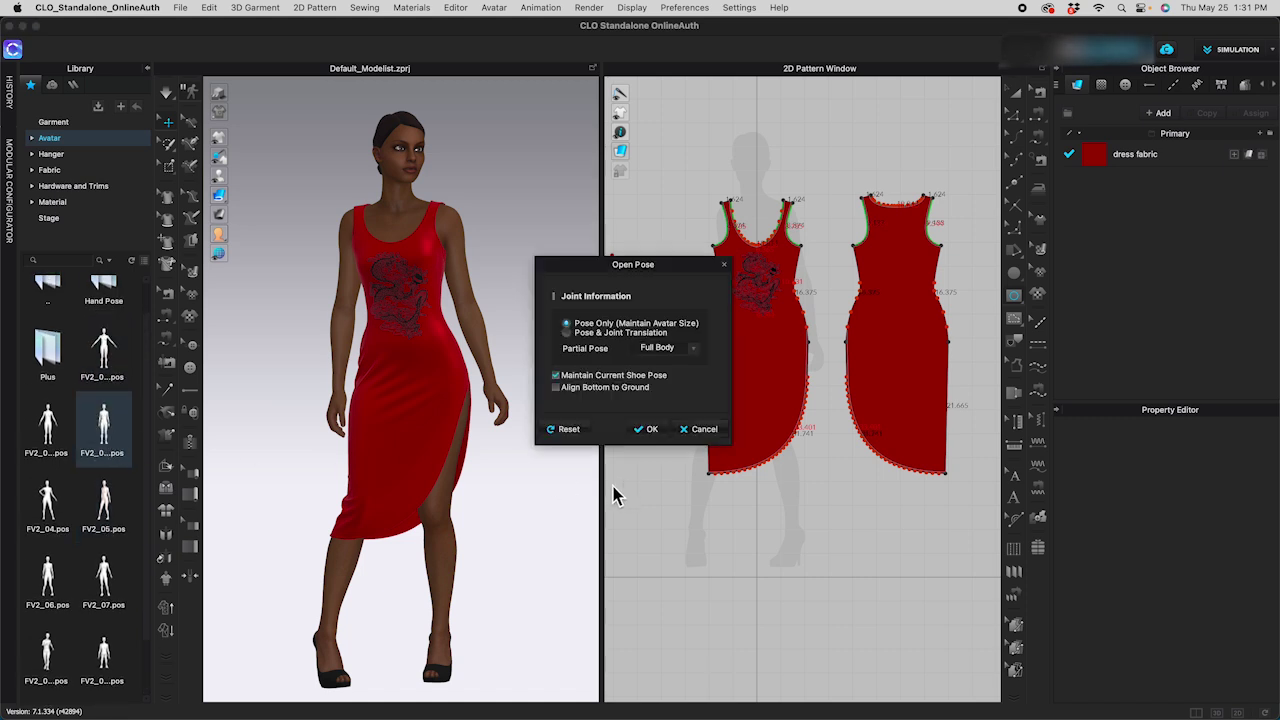
{"action": "left_click", "coordinate": [652, 429]}
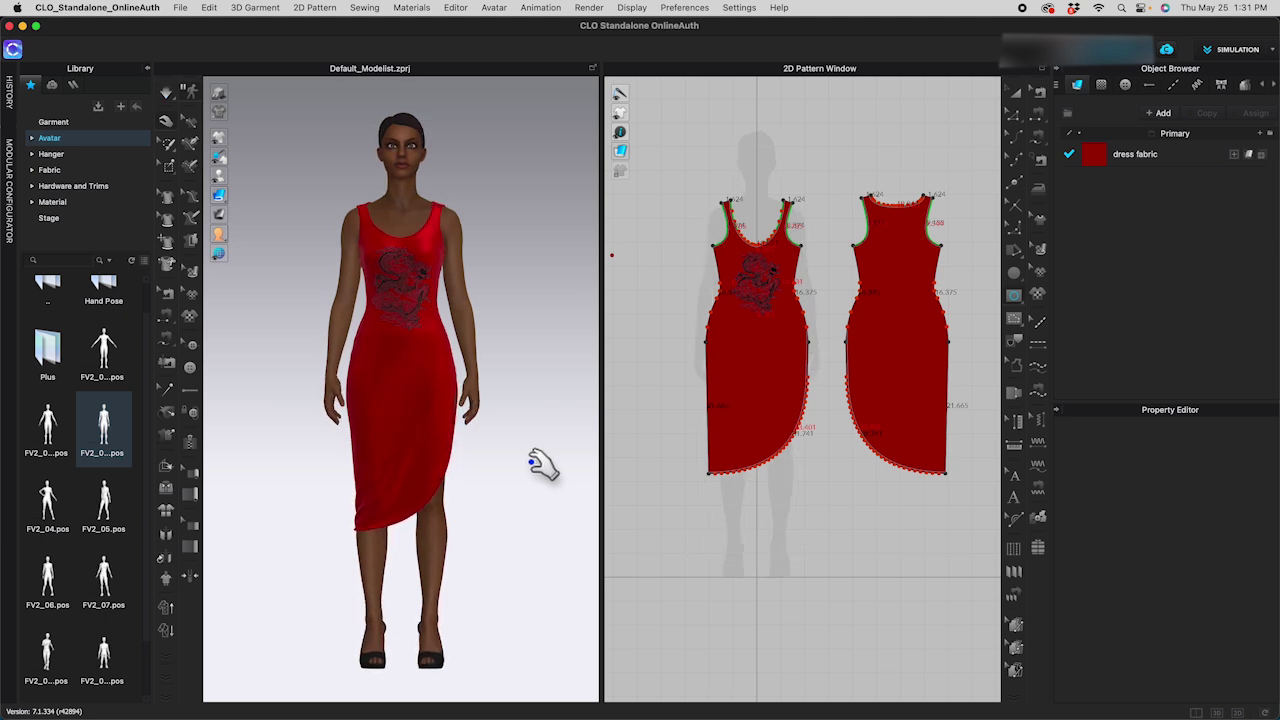
Simulate the dress in the new pose and check the front pattern piece's particle distance
{"action": "scroll", "coordinate": [532, 489], "scroll_direction": "up", "scroll_amount": 2}
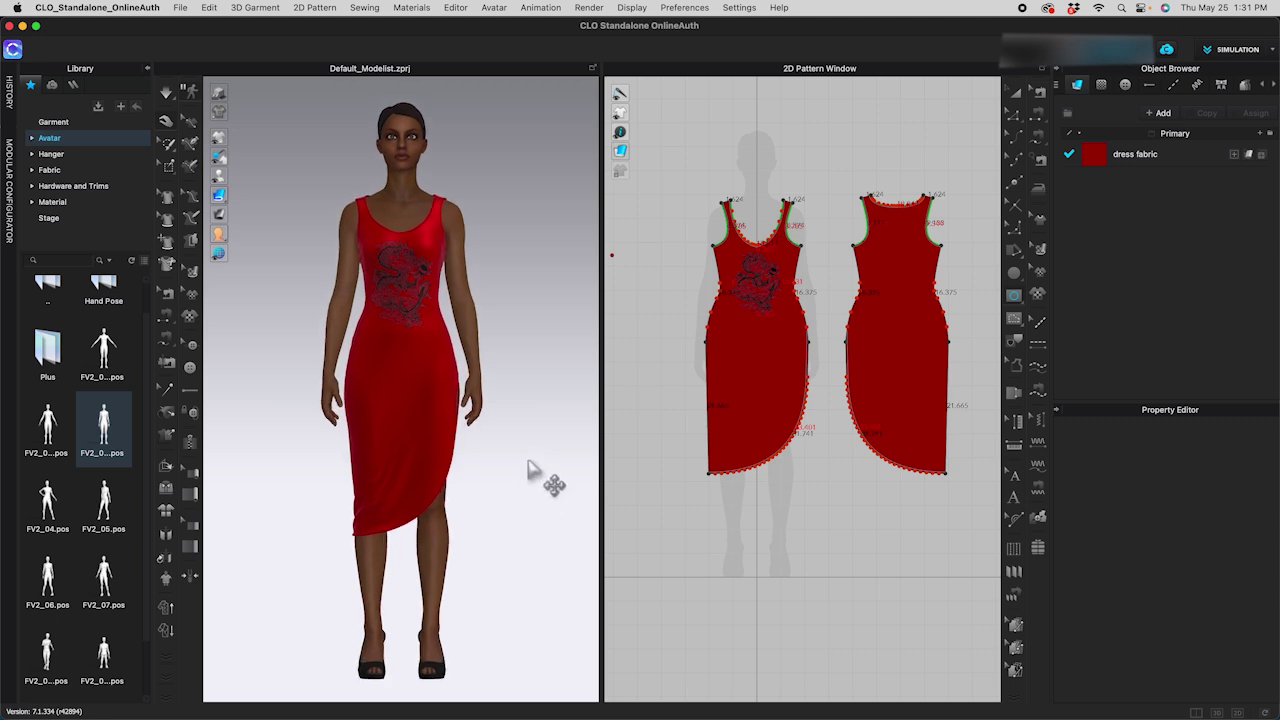
{"action": "left_click", "coordinate": [524, 478]}
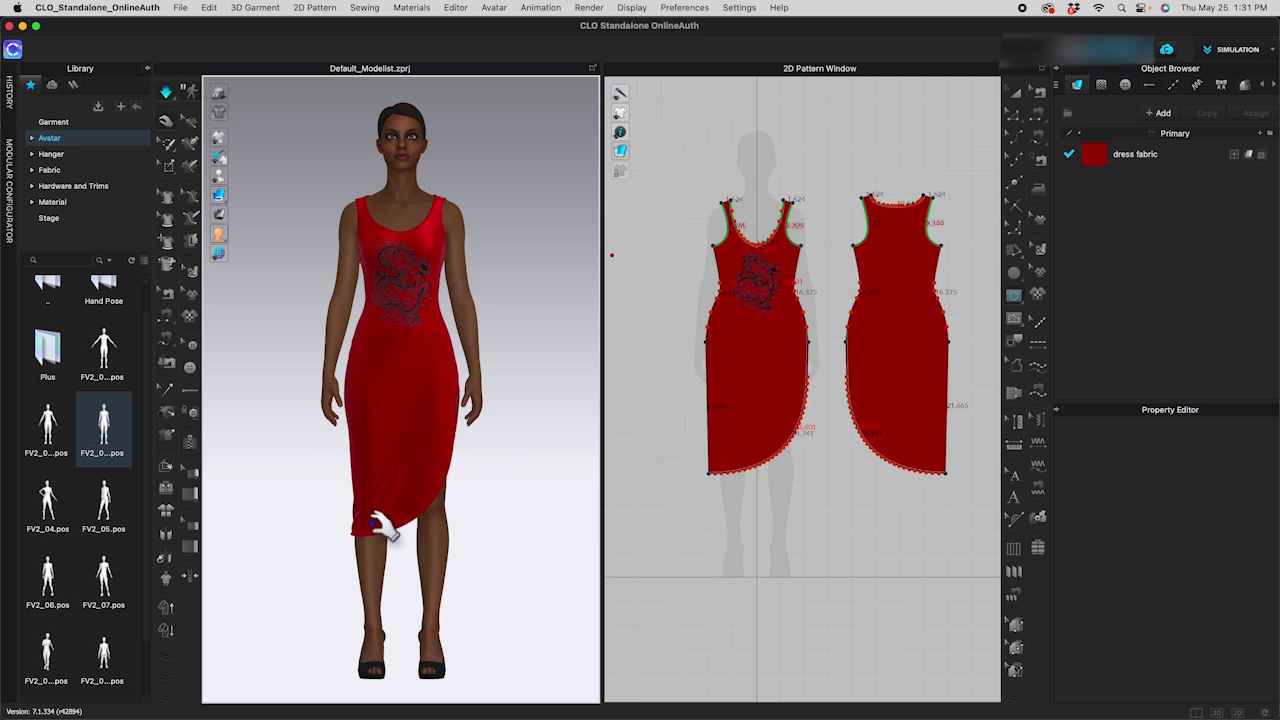
{"action": "left_click", "coordinate": [333, 523]}
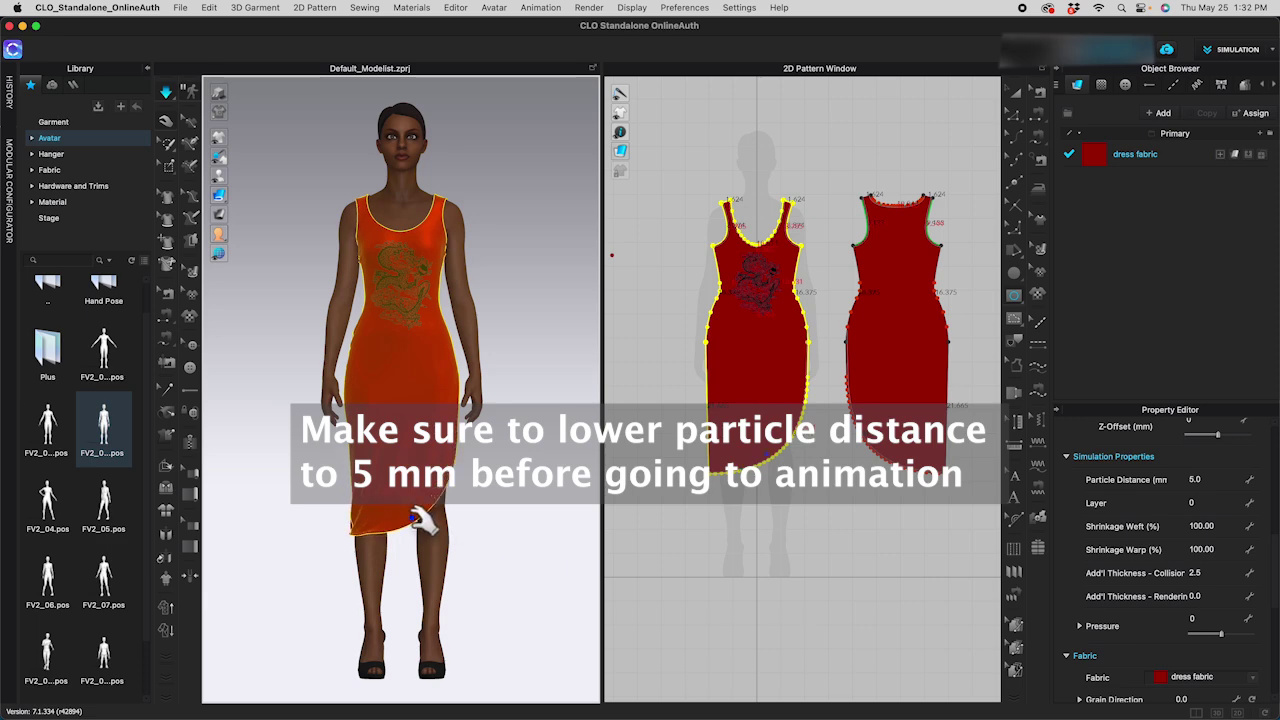
{"action": "mouse_move", "coordinate": [490, 524]}
{"action": "right_mouse_down"}
{"action": "mouse_move", "coordinate": [569, 526]}
{"action": "mouse_move", "coordinate": [390, 532]}
{"action": "mouse_move", "coordinate": [410, 513]}
{"action": "mouse_move", "coordinate": [498, 508]}
{"action": "right_mouse_up"}
{"action": "left_click", "coordinate": [497, 512]}
{"action": "mouse_move", "coordinate": [492, 510]}
{"action": "right_mouse_down"}
{"action": "mouse_move", "coordinate": [343, 586]}
{"action": "mouse_move", "coordinate": [443, 514]}
{"action": "mouse_move", "coordinate": [500, 514]}
{"action": "right_mouse_up"}
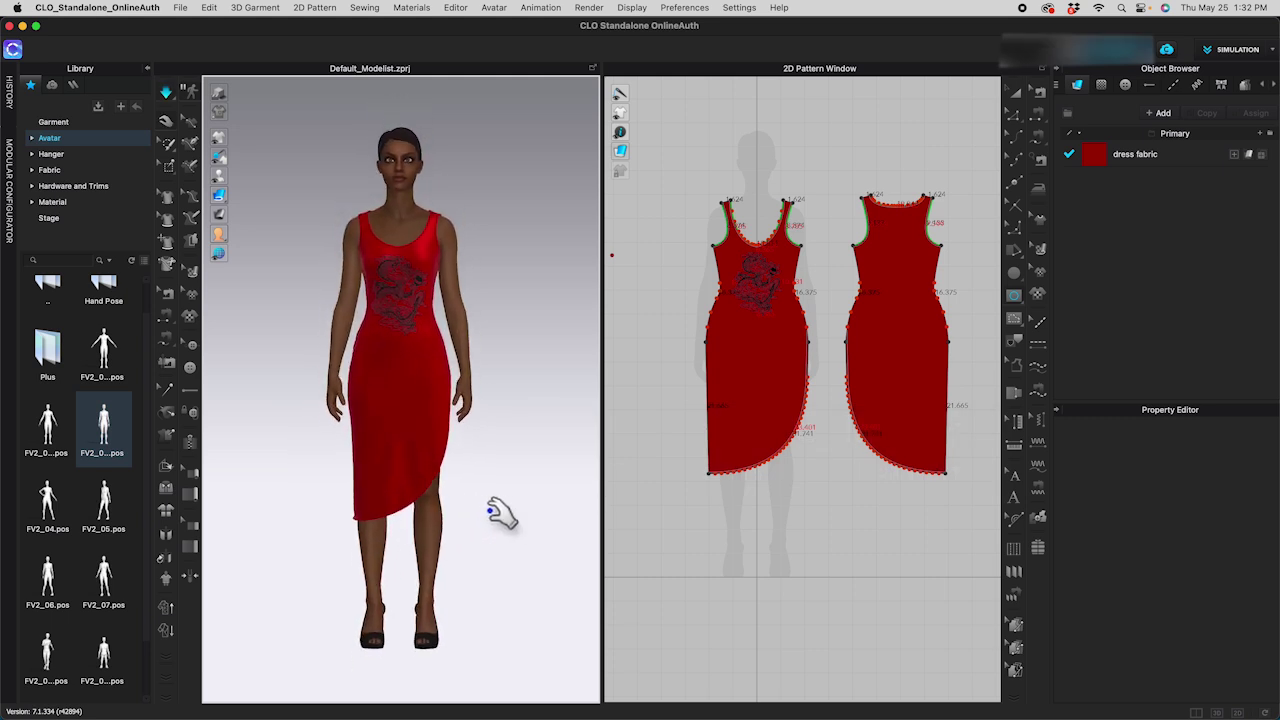
Load the motion FV2_01_No_Hands_Pose.mtn, moving avatar and garment to the start position with a 30 FPS transition animation
{"action": "scroll", "coordinate": [92, 350], "scroll_direction": "up", "scroll_amount": 1}
{"action": "double_click", "coordinate": [38, 316]}
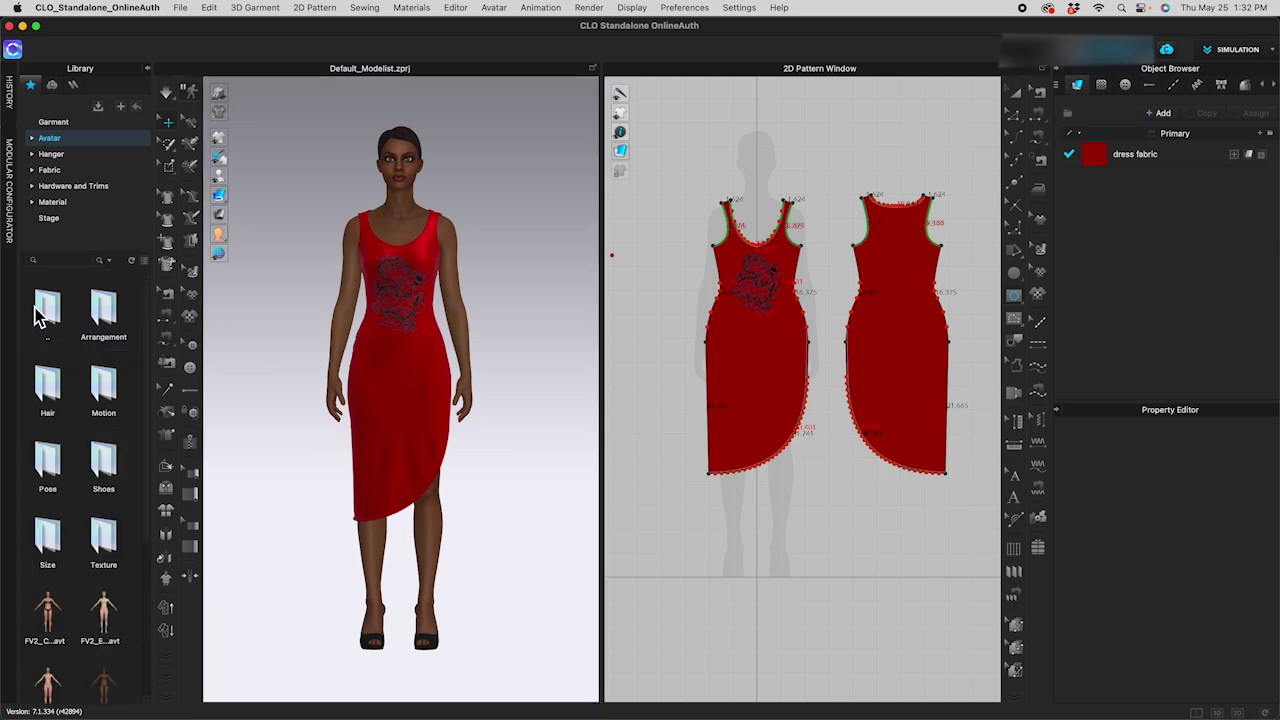
{"action": "double_click", "coordinate": [108, 400]}
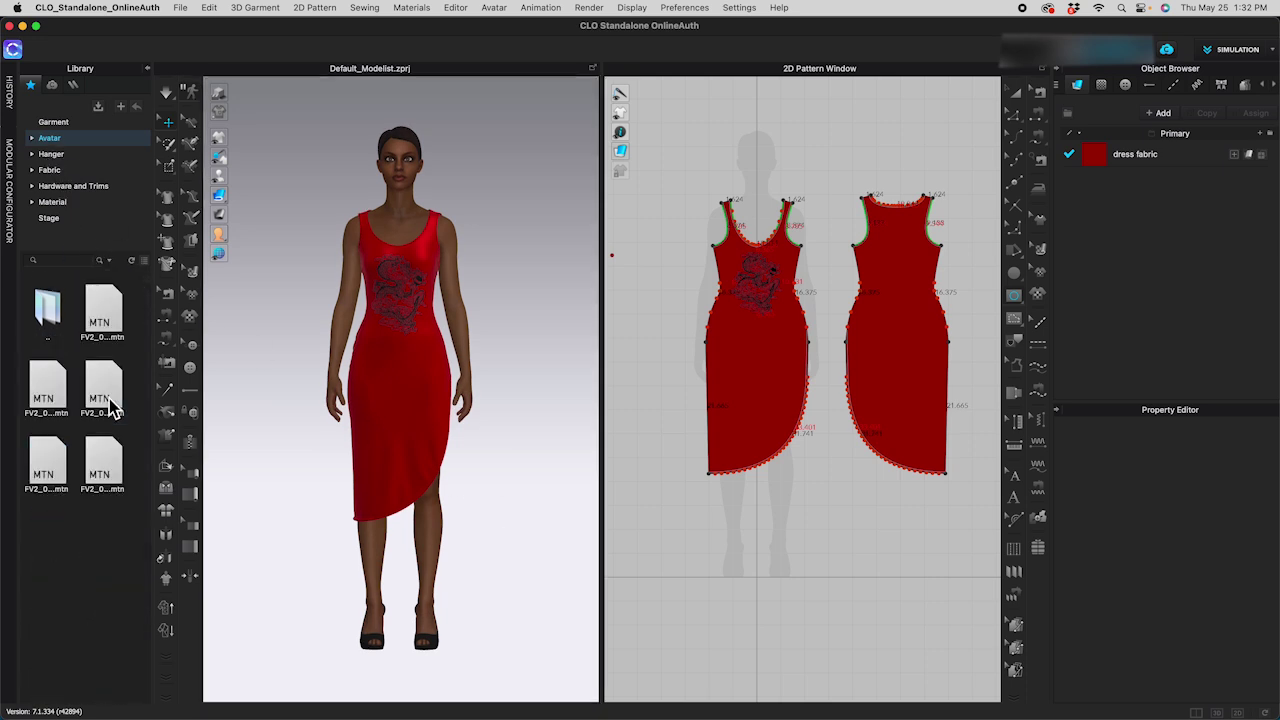
{"action": "left_click", "coordinate": [144, 262]}
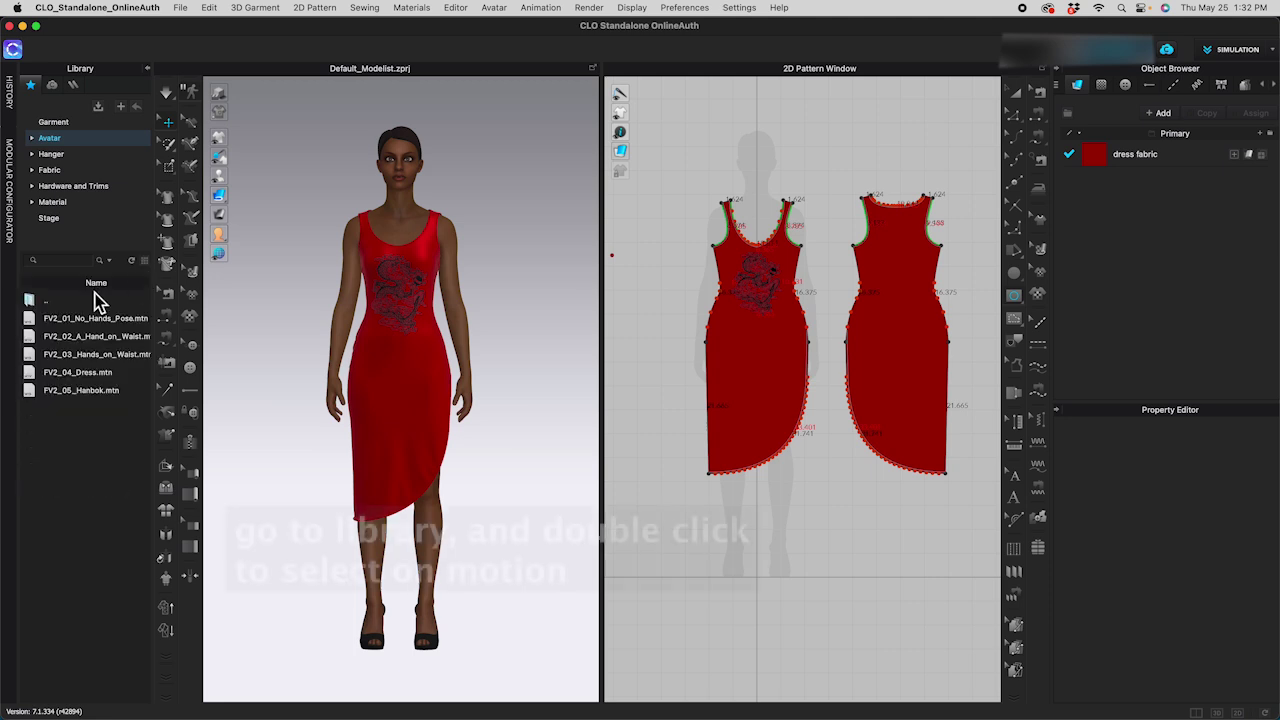
{"action": "double_click", "coordinate": [50, 319]}
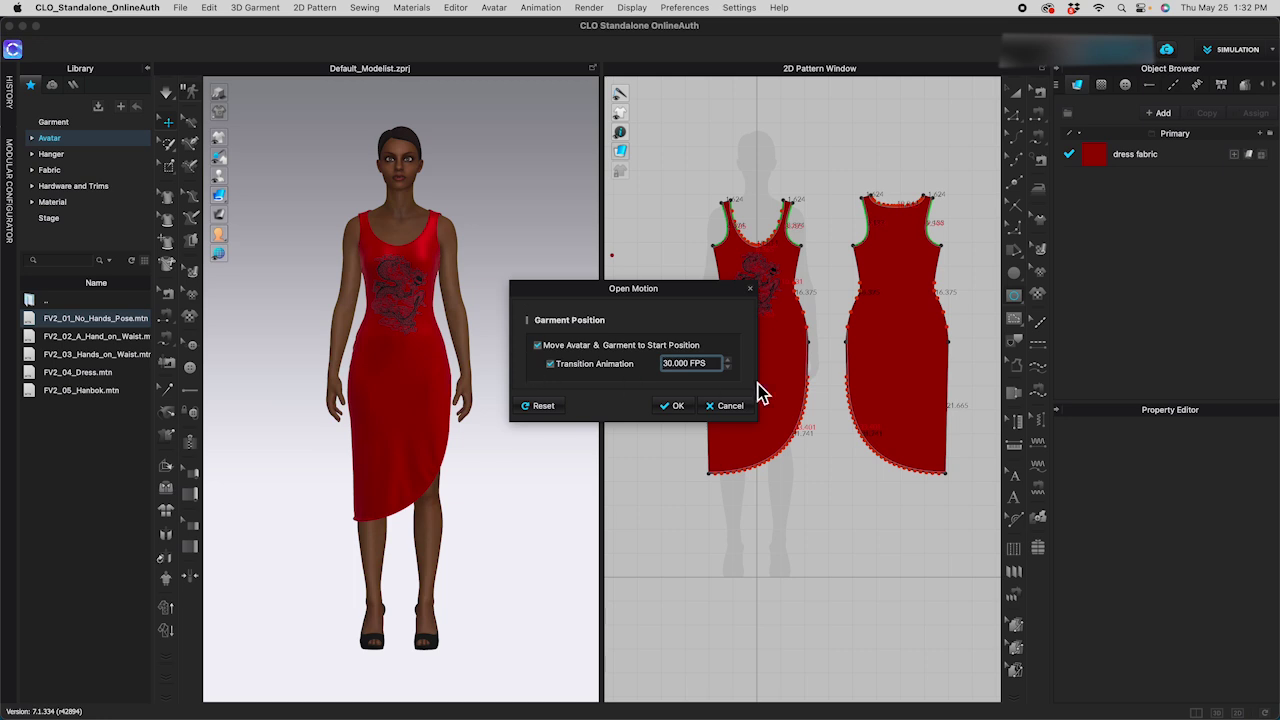
{"action": "left_click", "coordinate": [676, 406]}
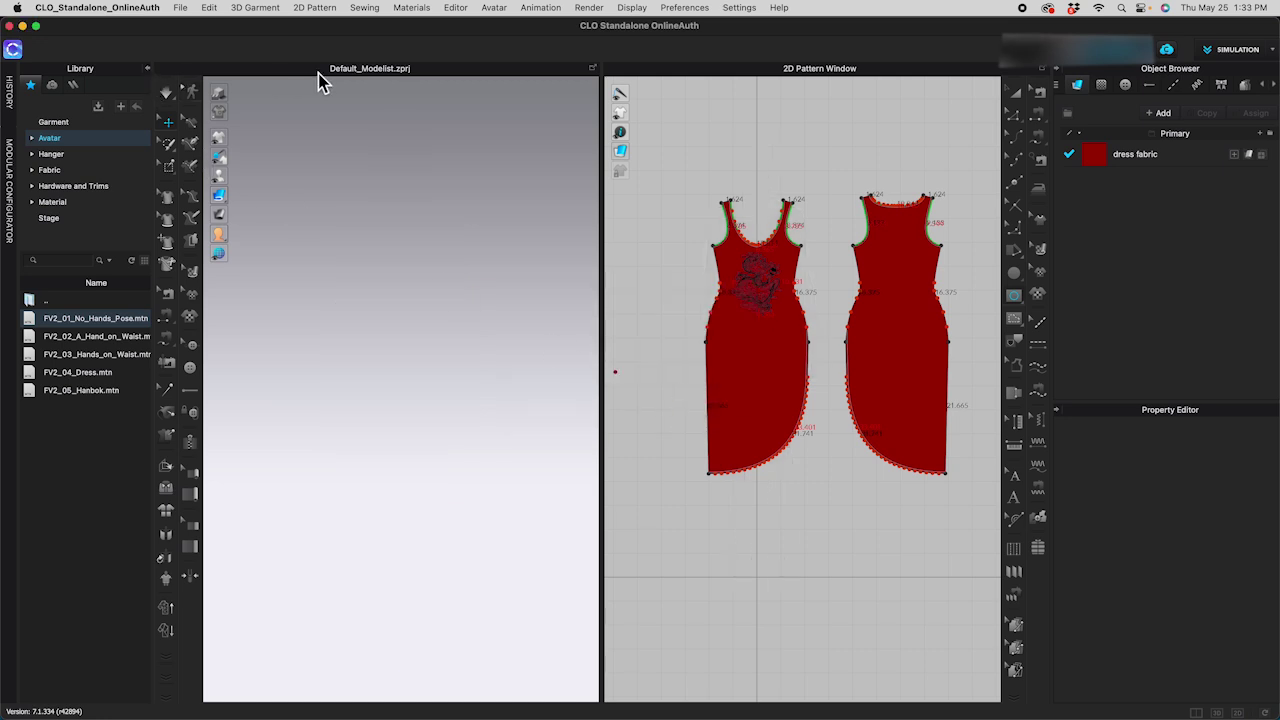
Switch to the Animation workspace and accept the Animation (Stable) simulation quality
{"action": "left_click", "coordinate": [1273, 52]}
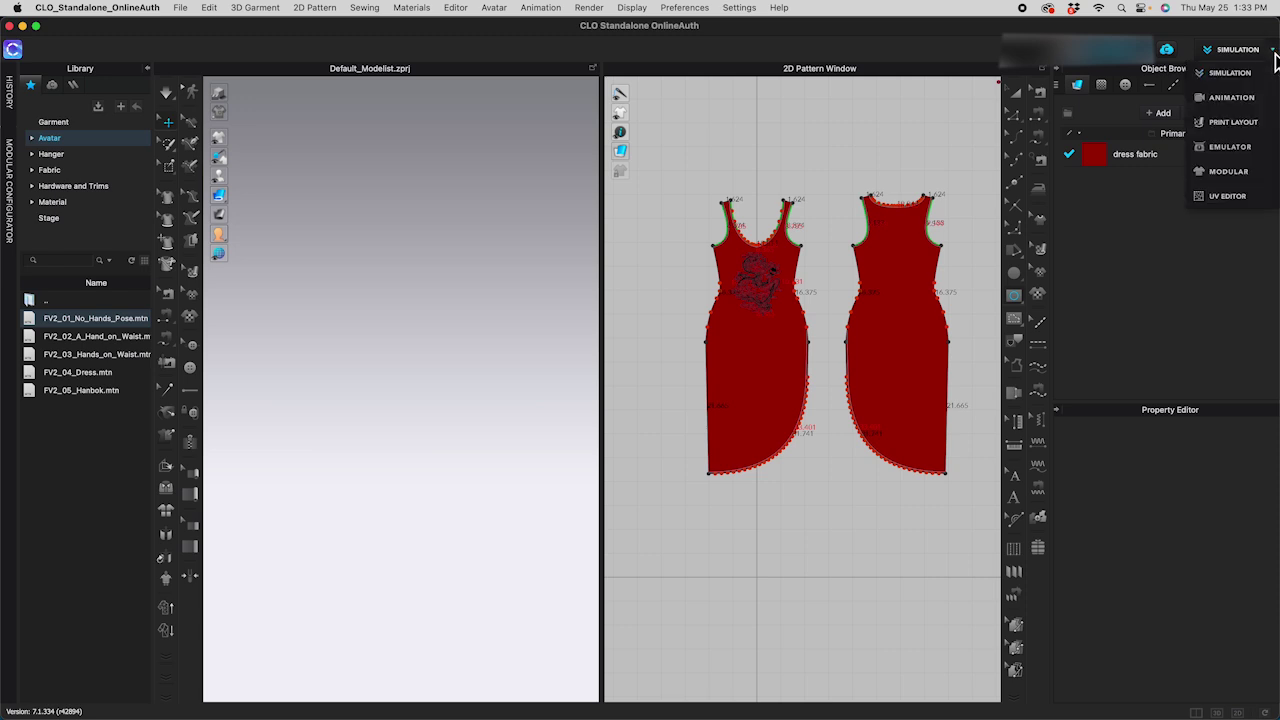
{"action": "left_click", "coordinate": [1231, 98]}
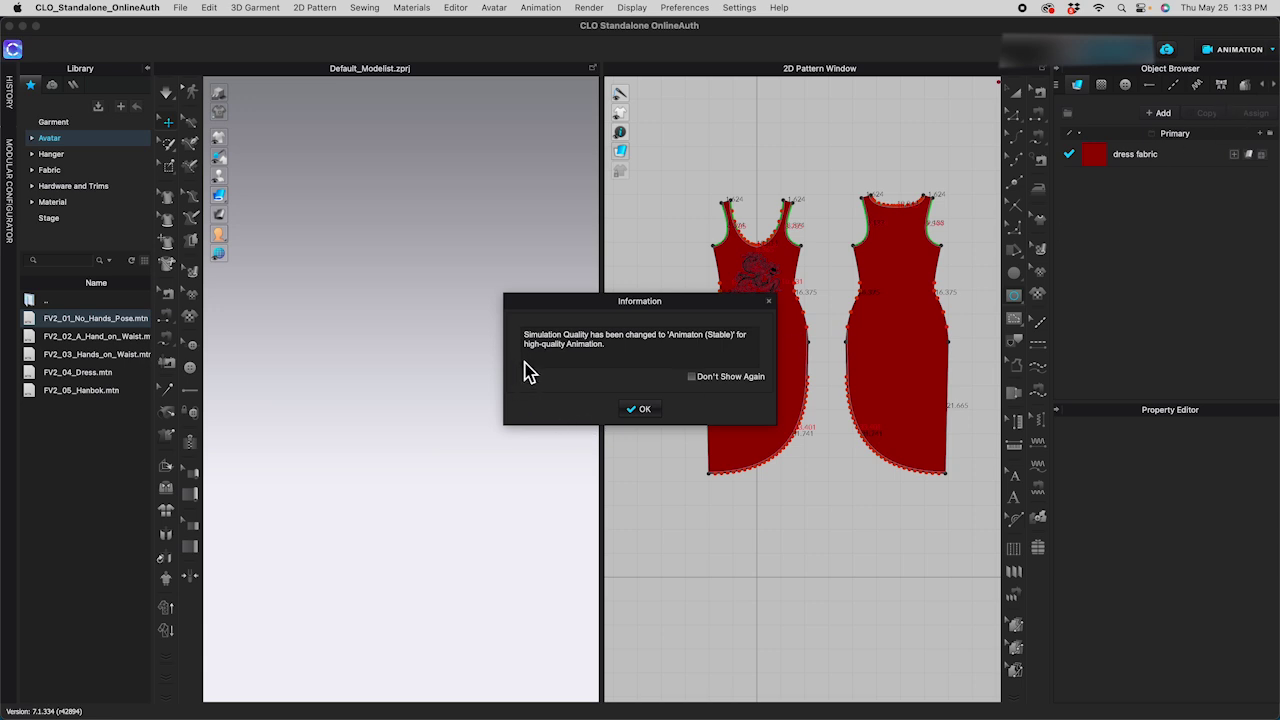
{"action": "left_click", "coordinate": [645, 411]}
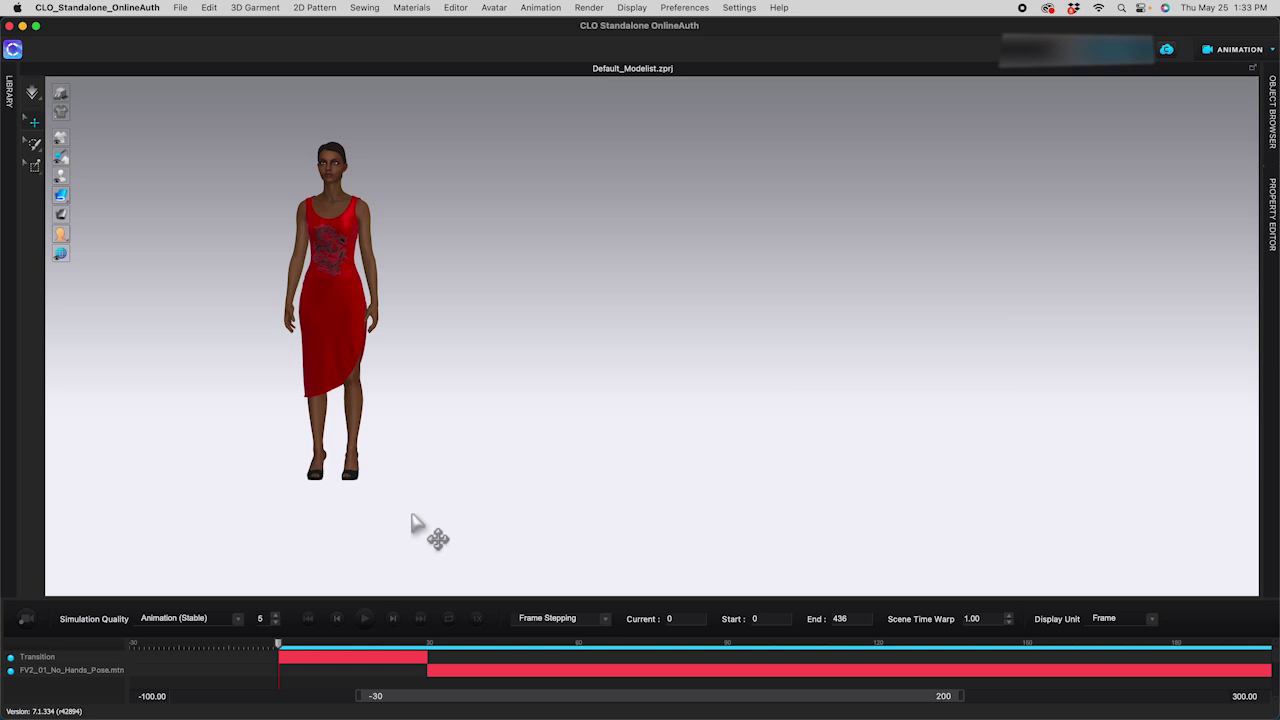
Turn on high-quality rendering in the 3D view and record the garment's animation over the full walking motion
{"action": "scroll", "coordinate": [380, 493], "scroll_direction": "up", "scroll_amount": 2}
{"action": "scroll", "coordinate": [380, 493], "scroll_direction": "down", "scroll_amount": 3}
{"action": "scroll", "coordinate": [384, 493], "scroll_direction": "up", "scroll_amount": 3}
{"action": "scroll", "coordinate": [384, 493], "scroll_direction": "down", "scroll_amount": 3}
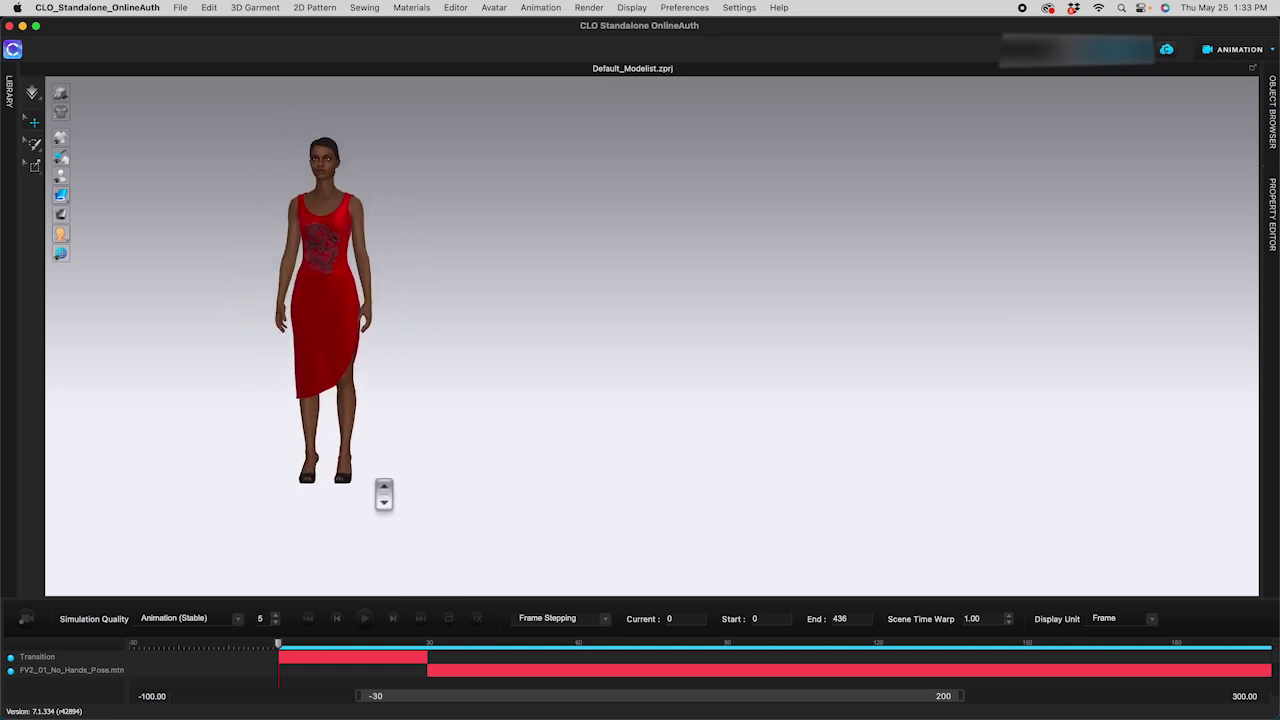
{"action": "middle_click_drag", "start_coordinate": [289, 481], "coordinate": [320, 403]}
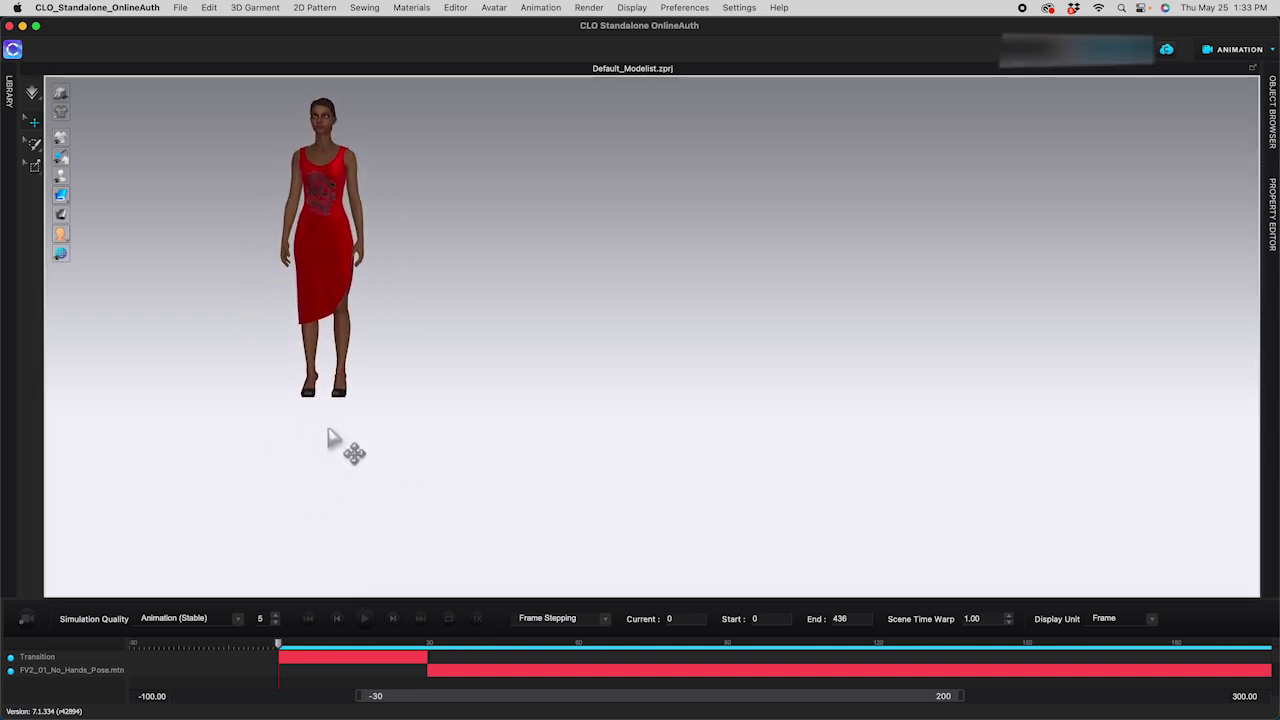
{"action": "left_click", "coordinate": [62, 93]}
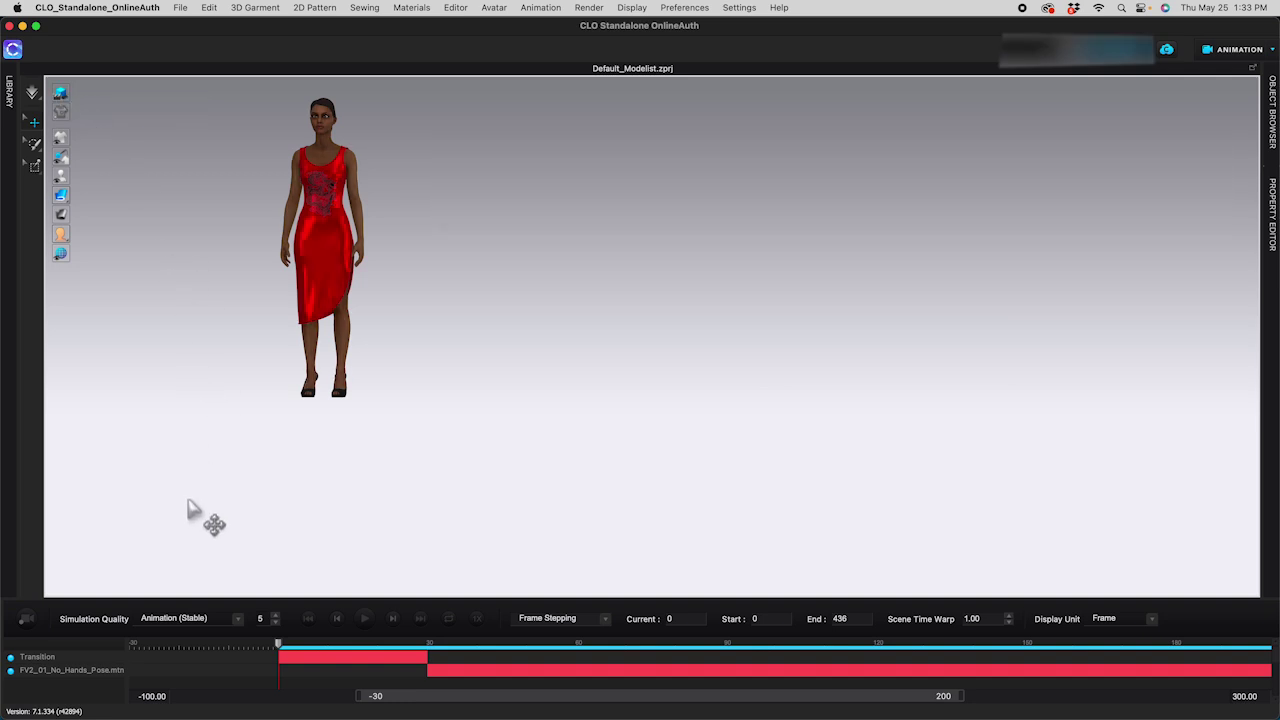
{"action": "left_click", "coordinate": [30, 624]}
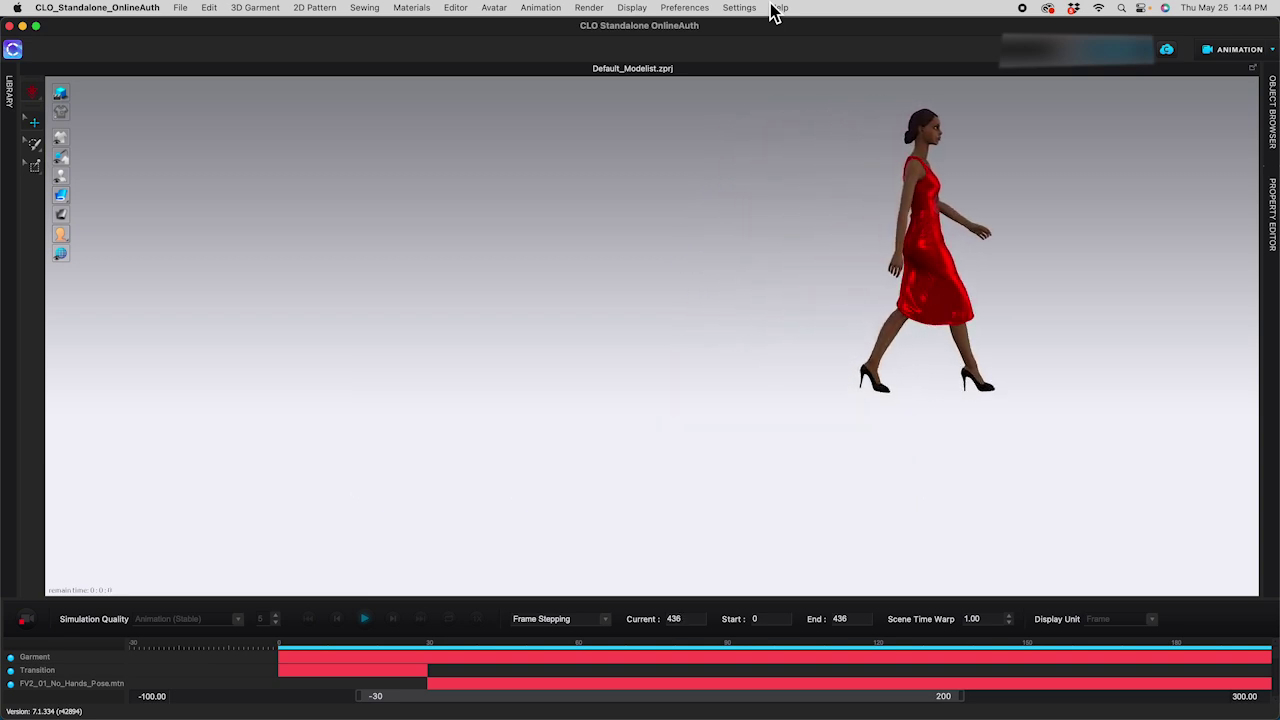
Set up an animation video capture with the 1280 x 720 (16:9) preset in Portrait orientation
{"action": "left_click", "coordinate": [181, 8]}
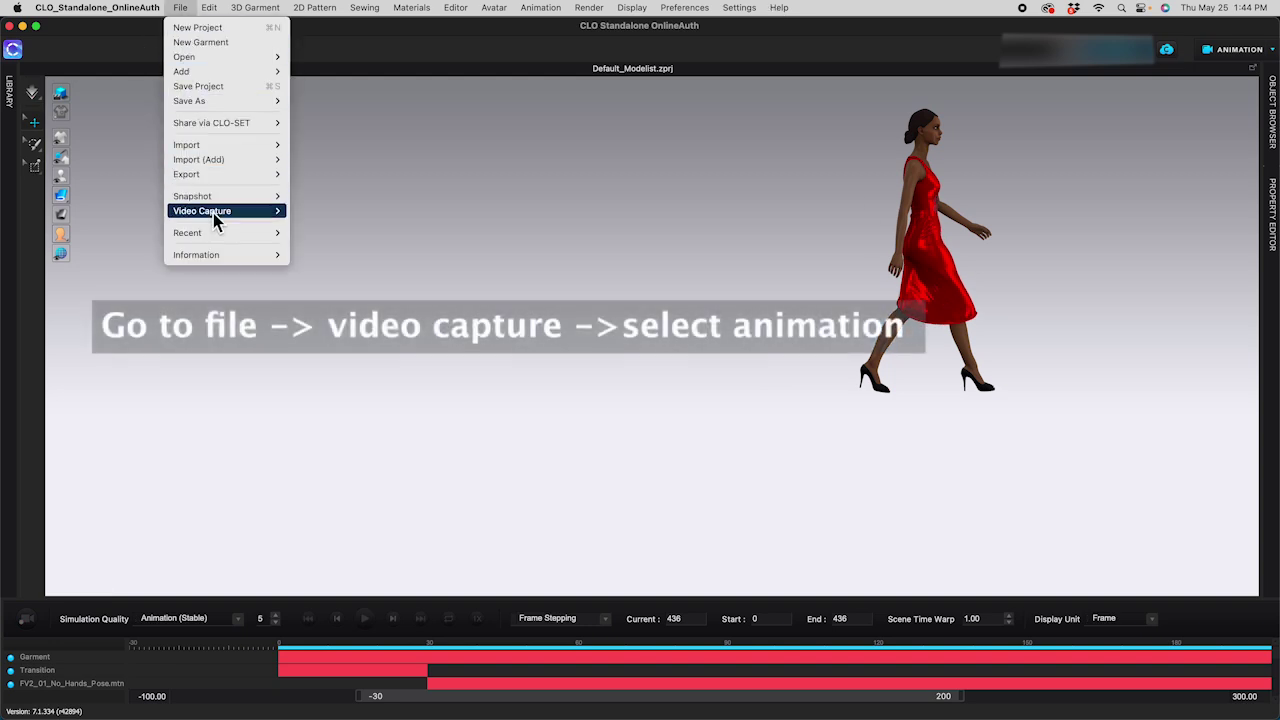
{"action": "mouse_move", "coordinate": [220, 221]}
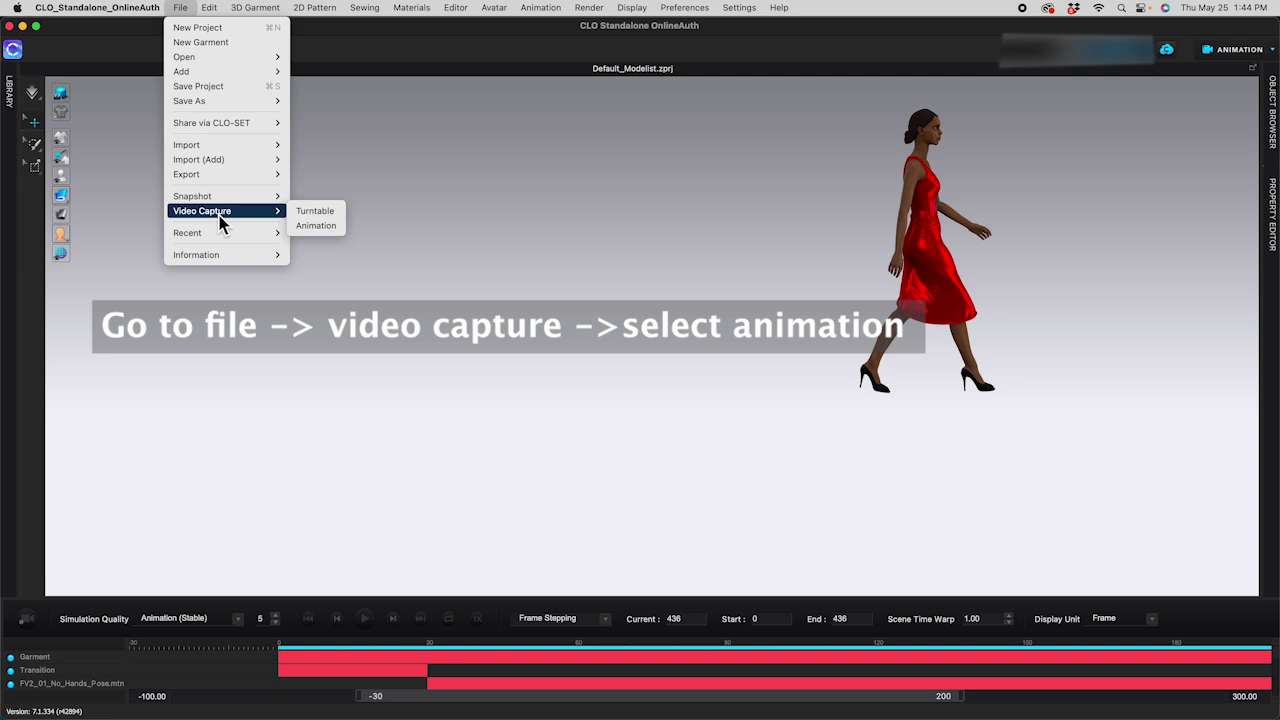
{"action": "left_click", "coordinate": [313, 227]}
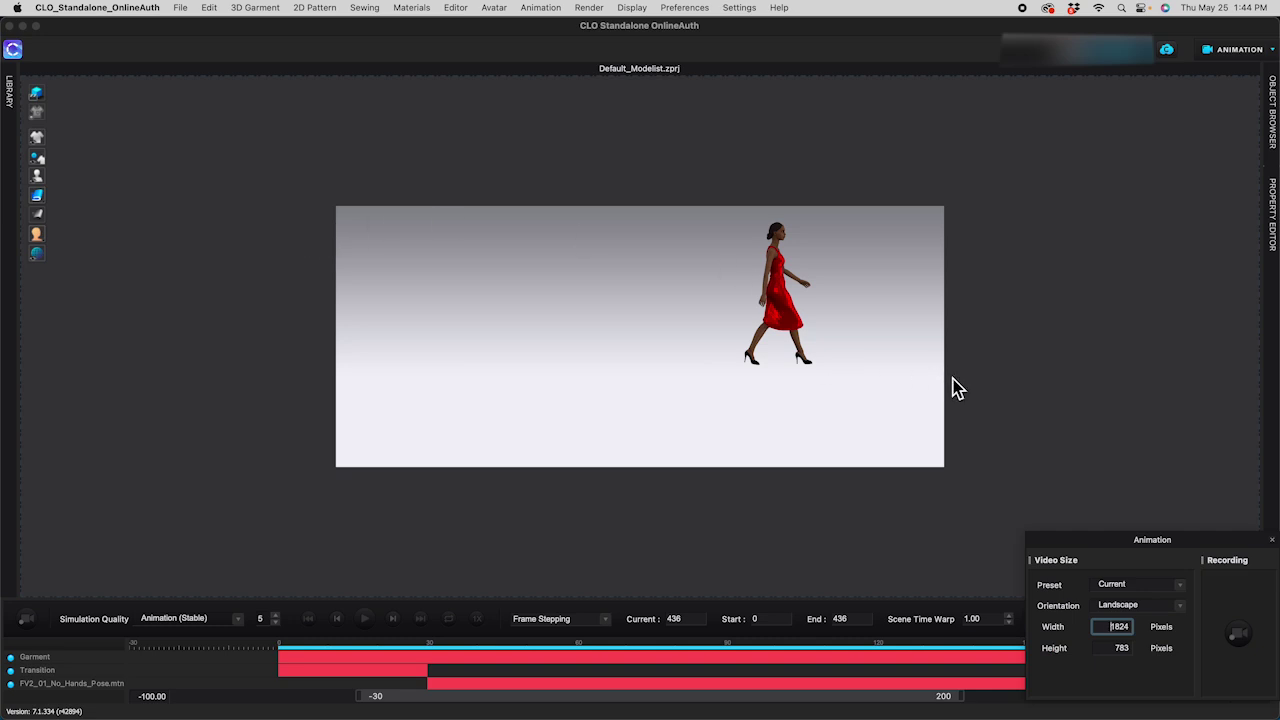
{"action": "left_click", "coordinate": [1180, 586]}
{"action": "left_click", "coordinate": [1146, 557]}
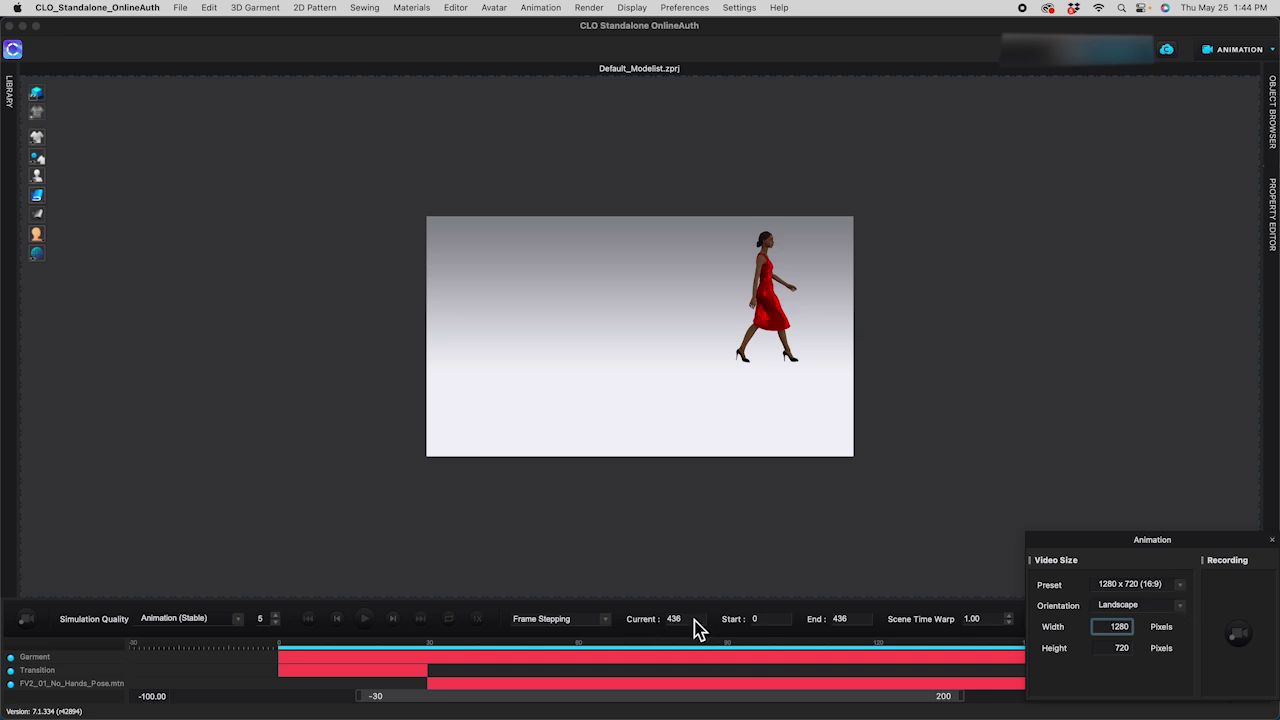
{"action": "left_click", "coordinate": [1140, 605]}
{"action": "left_click", "coordinate": [1149, 616]}
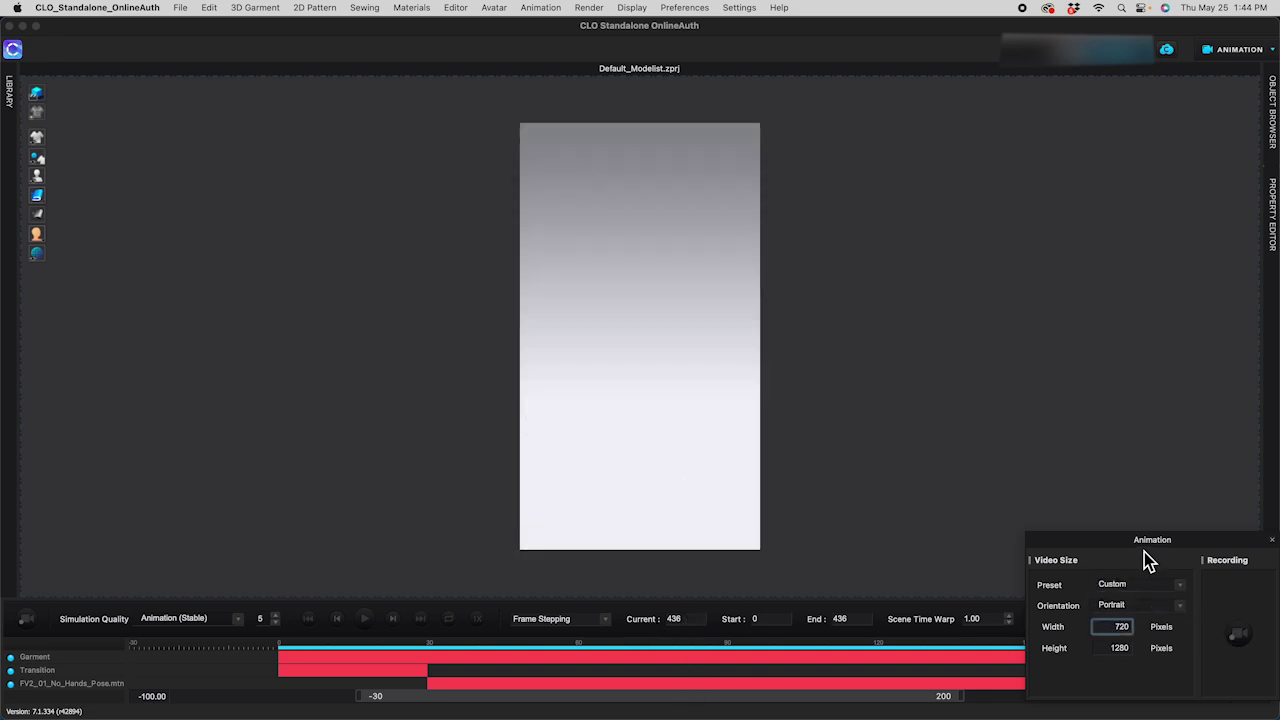
{"action": "left_click_drag", "start_coordinate": [1142, 548], "coordinate": [1080, 387]}
Go to frames 300, 250 and 181 of the animation and fit the whole avatar inside the portrait capture area
{"action": "left_click", "coordinate": [695, 619]}
{"action": "type", "text": "300"}
{"action": "key", "text": "Return"}
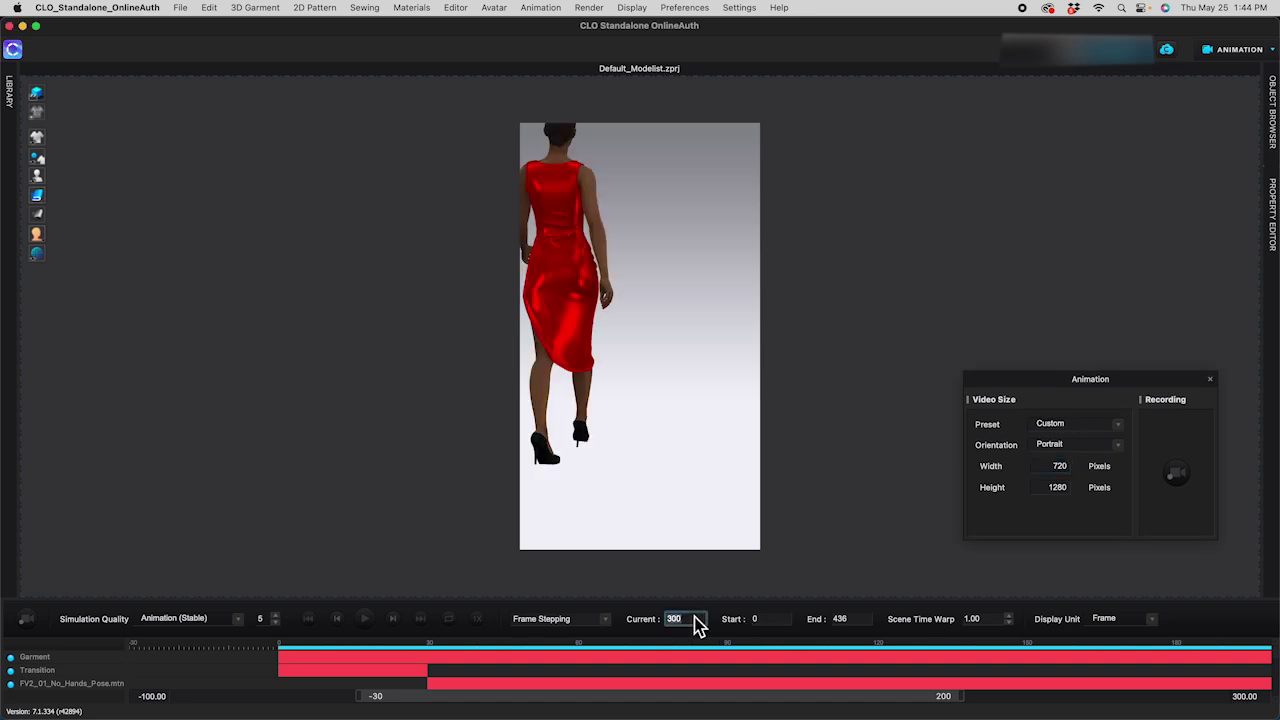
{"action": "key", "text": "Return"}
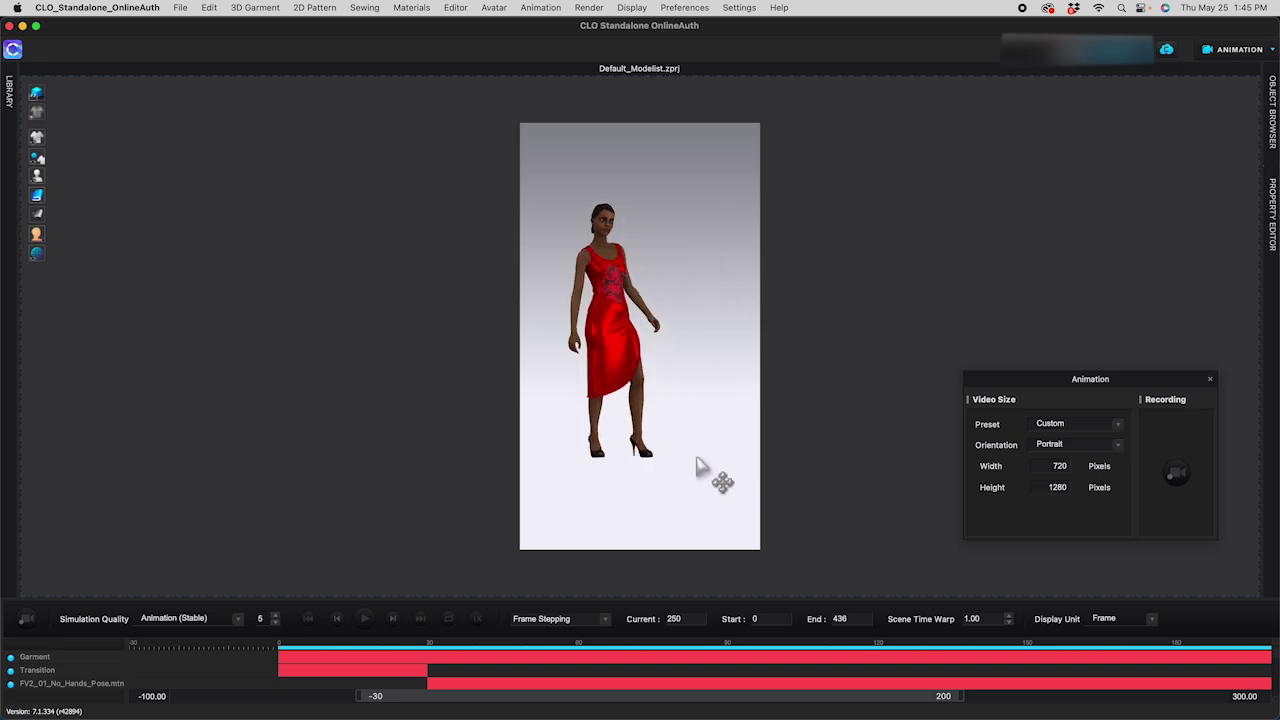
{"action": "left_click_drag", "start_coordinate": [780, 646], "coordinate": [1176, 646]}
{"action": "scroll", "coordinate": [672, 486], "scroll_direction": "down", "scroll_amount": 5}
{"action": "scroll", "coordinate": [672, 490], "scroll_direction": "up", "scroll_amount": 3}
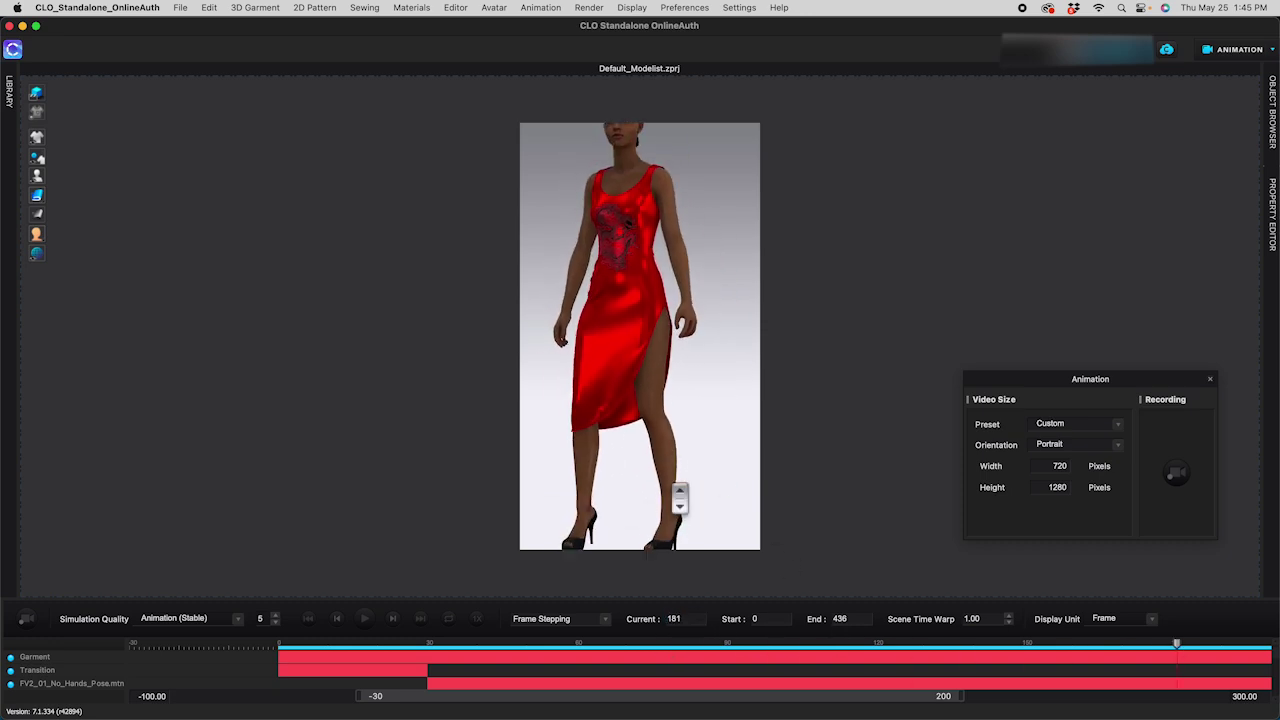
{"action": "scroll", "coordinate": [637, 467], "scroll_direction": "up", "scroll_amount": 1}
{"action": "middle_click_drag", "start_coordinate": [637, 467], "coordinate": [658, 506]}
{"action": "scroll", "coordinate": [655, 479], "scroll_direction": "down", "scroll_amount": 1}
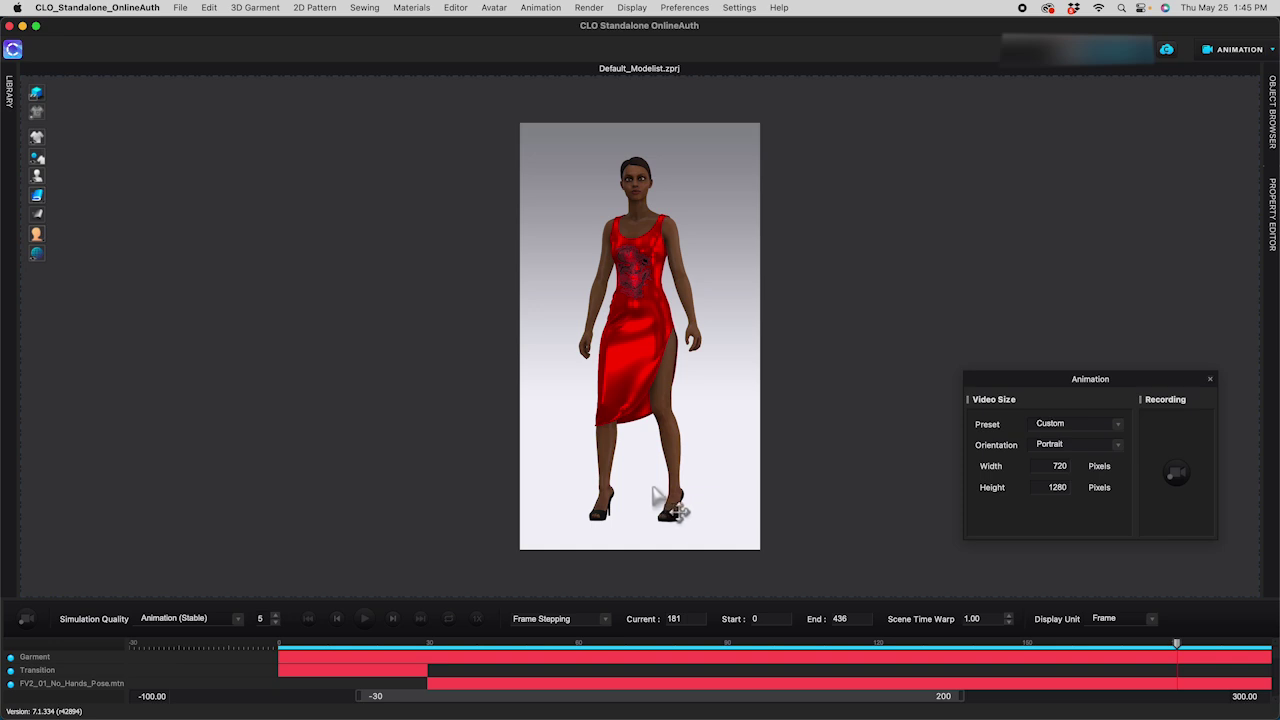
Return to frame 0, record the animation video through the last frame and stop the recording
{"action": "left_click_drag", "start_coordinate": [1183, 653], "coordinate": [274, 651]}
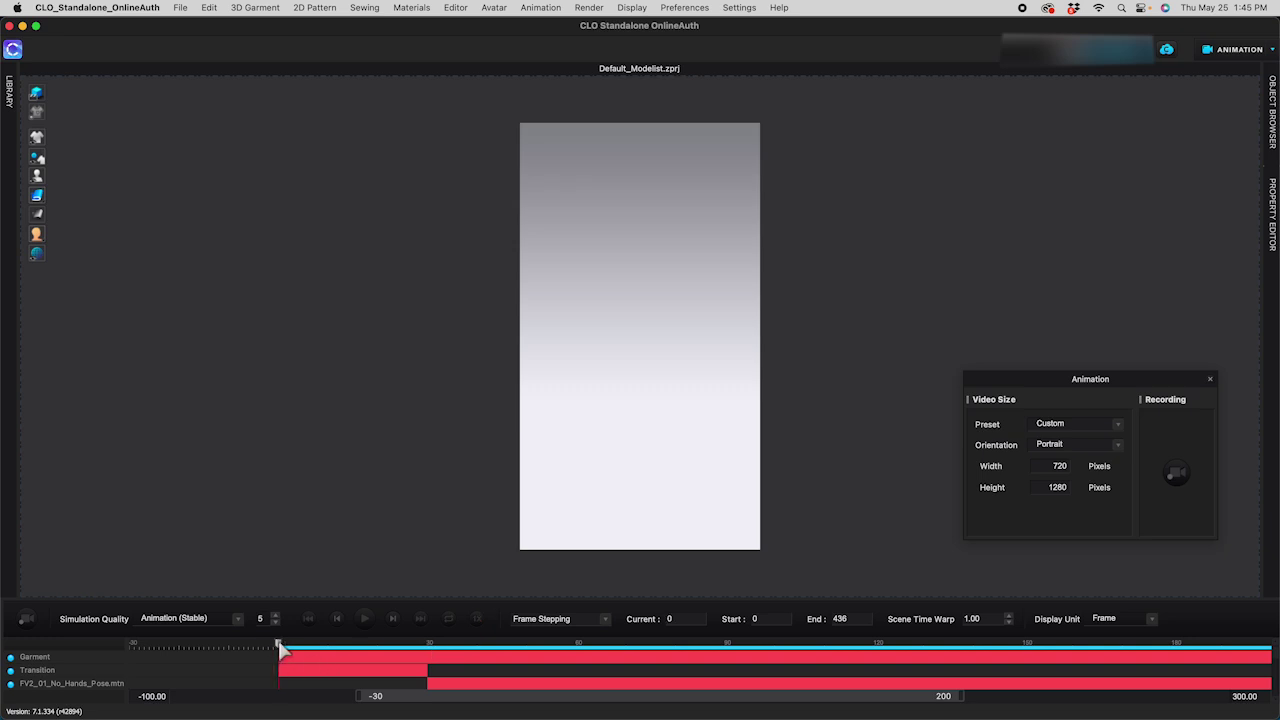
{"action": "left_click", "coordinate": [1184, 474]}
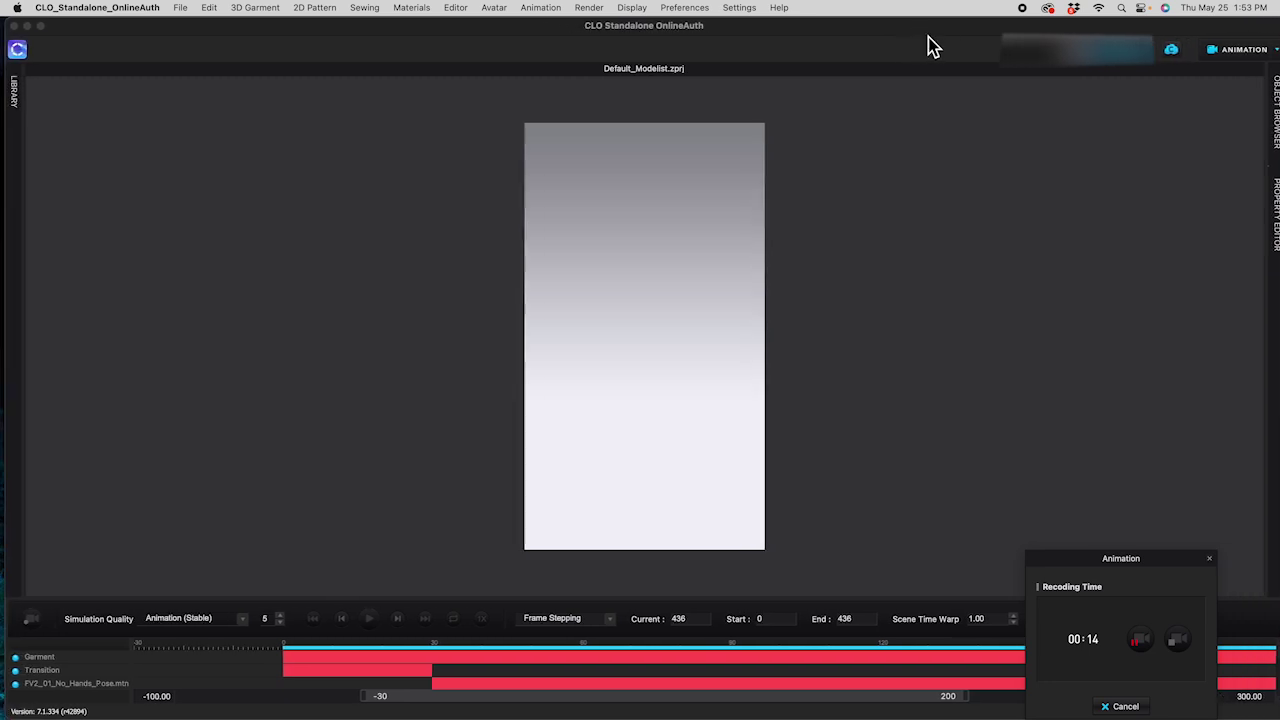
{"action": "left_click", "coordinate": [1178, 645]}
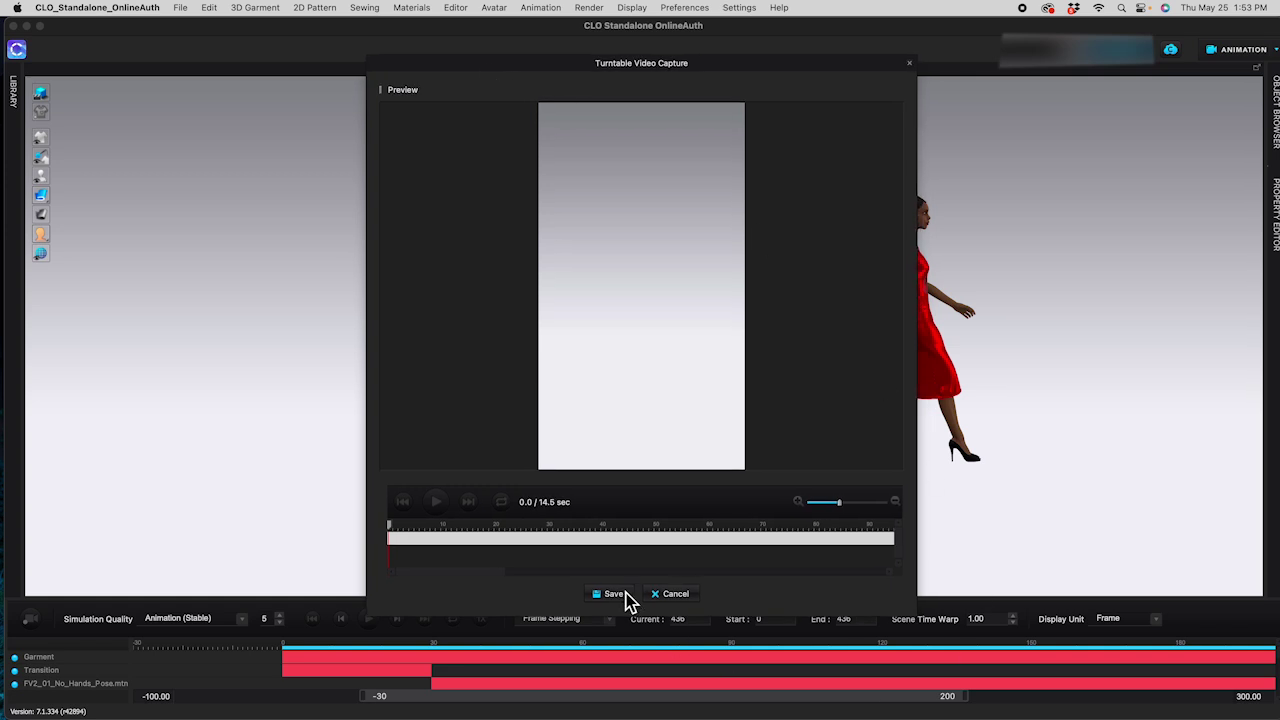
Play back the captured video in the preview and save it
{"action": "left_click", "coordinate": [435, 501]}
{"action": "left_click", "coordinate": [885, 503]}
{"action": "left_click", "coordinate": [437, 503]}
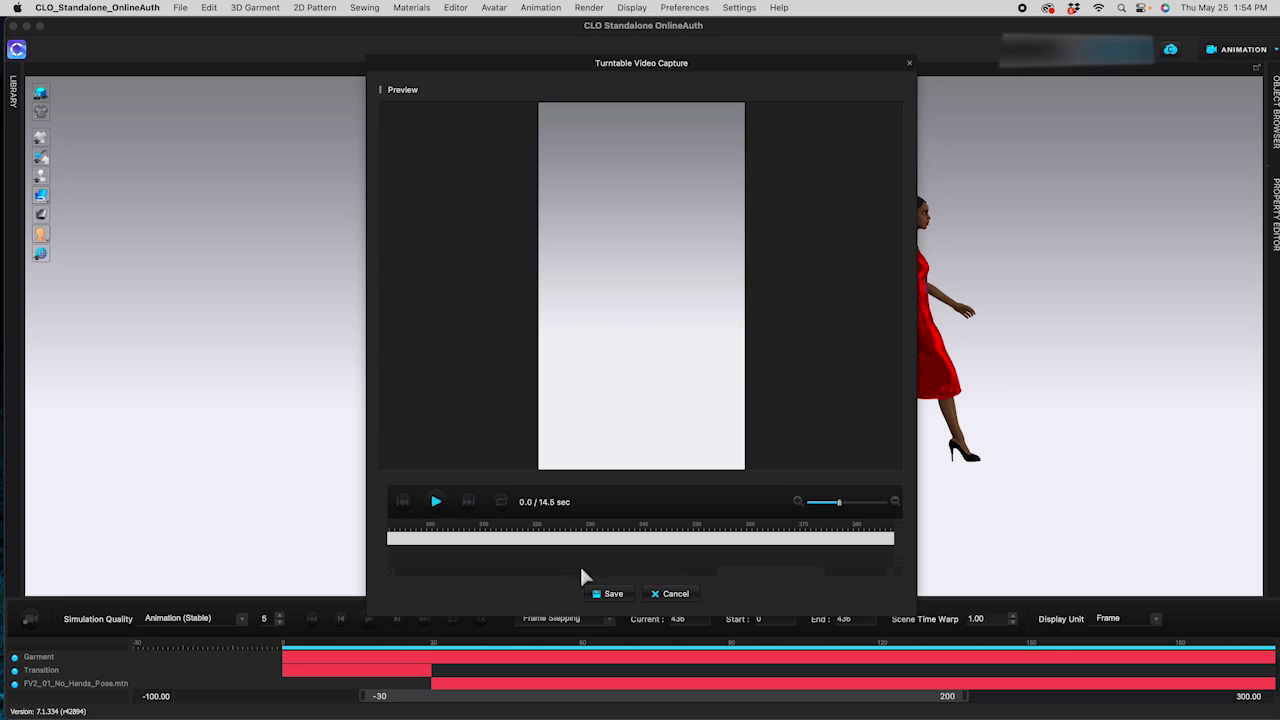
{"action": "left_click", "coordinate": [625, 596]}
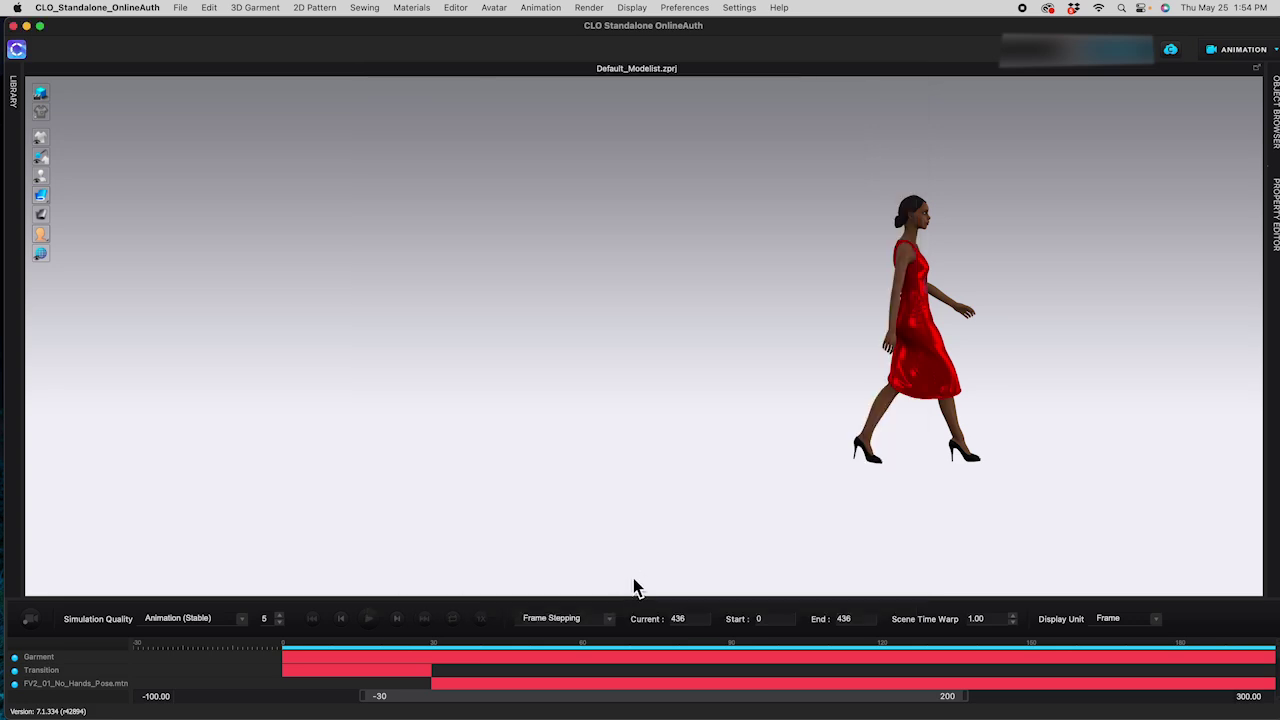